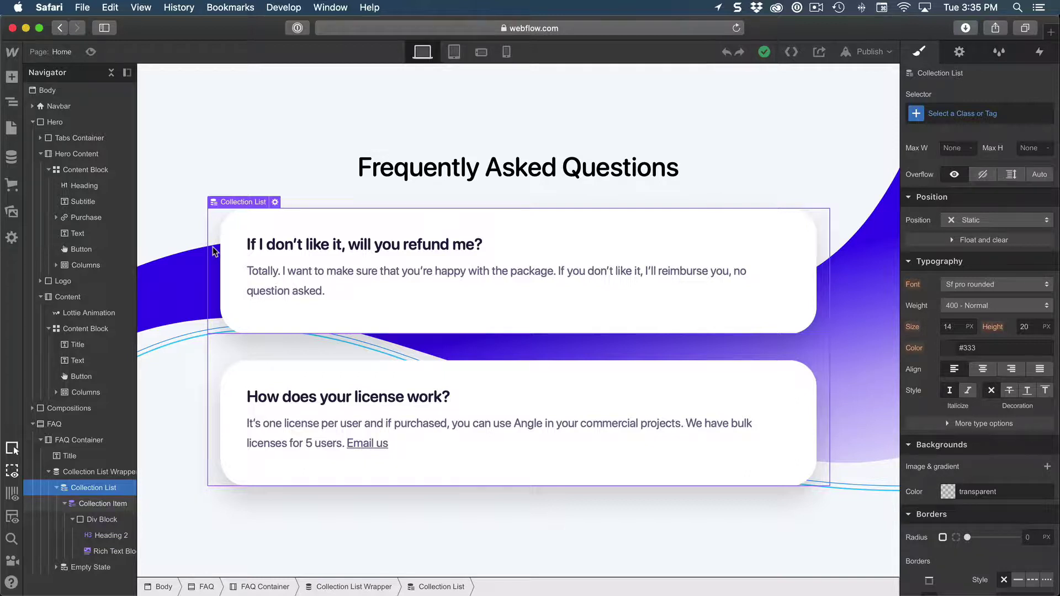
# Inspect the styles of the question heading and answer text in the first card.
pyautogui.click(297, 250)
pyautogui.click(299, 279)
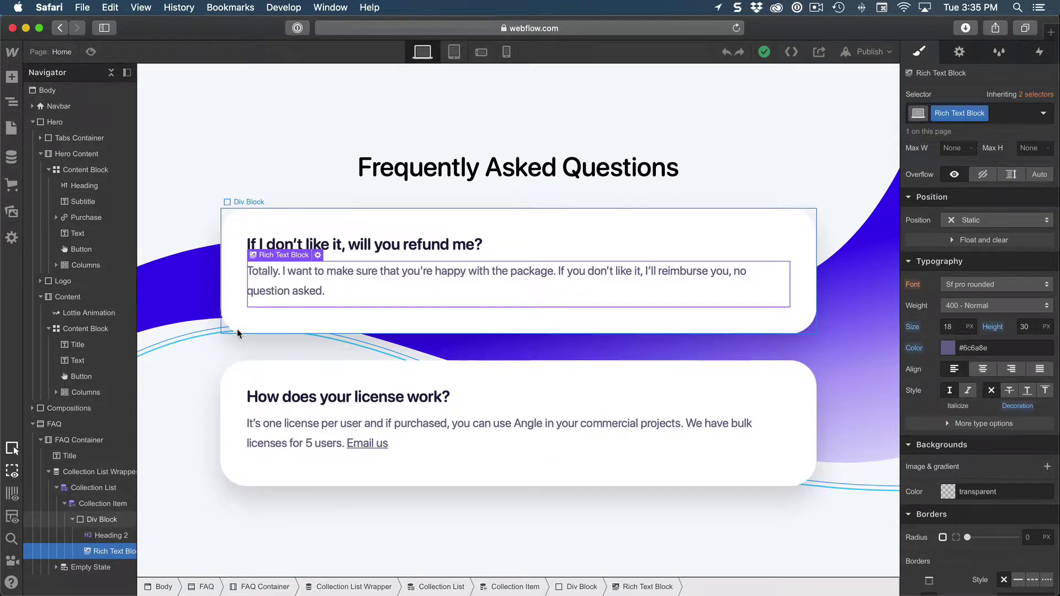
pyautogui.click(353, 246)
pyautogui.click(332, 284)
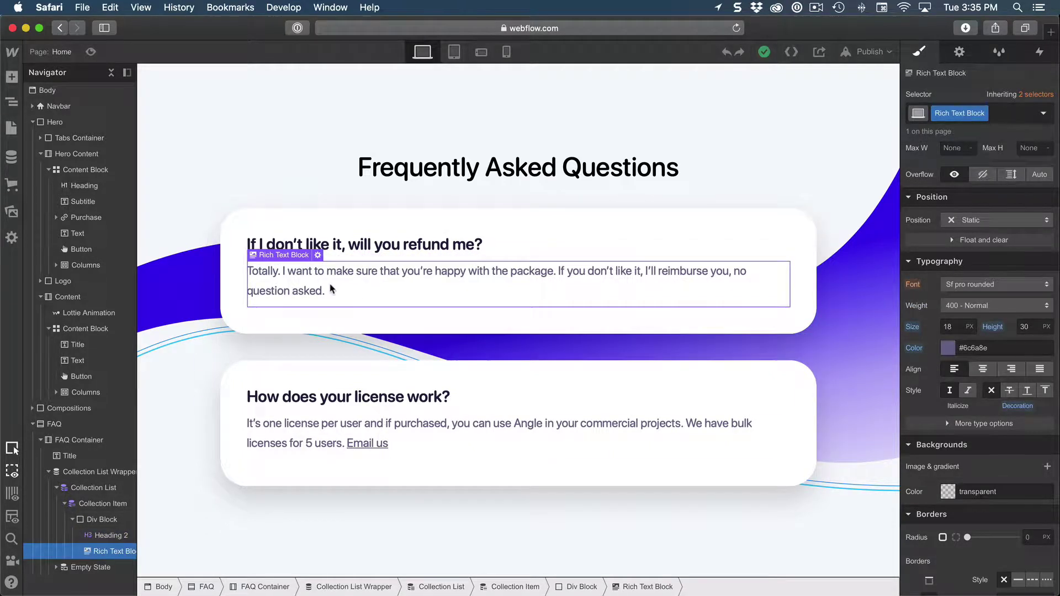
# Open the FAQs CMS collection and bring up the 'How does your license work?' item.
pyautogui.click(11, 160)
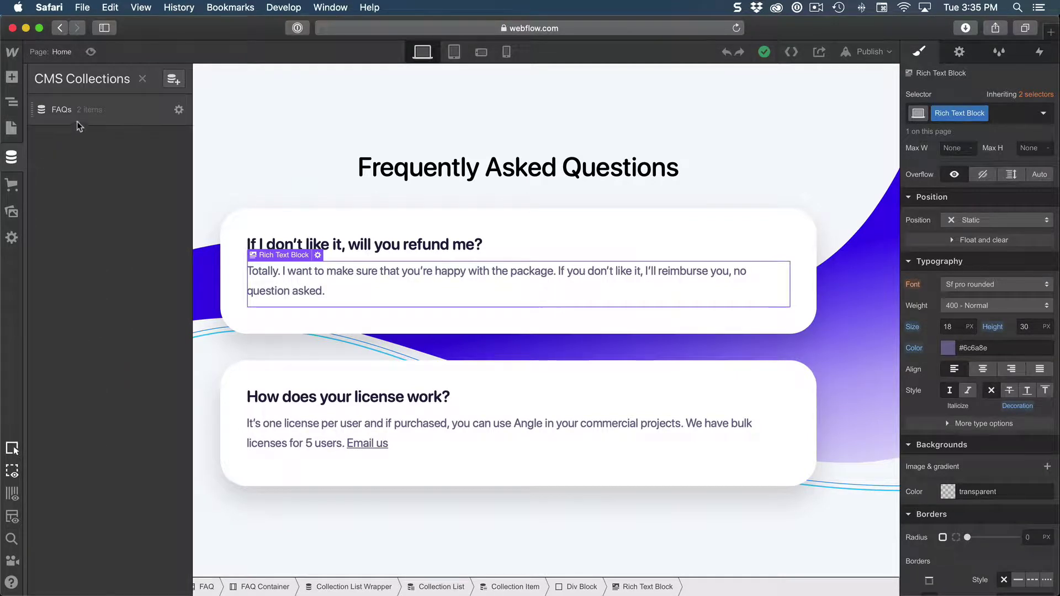
pyautogui.click(100, 122)
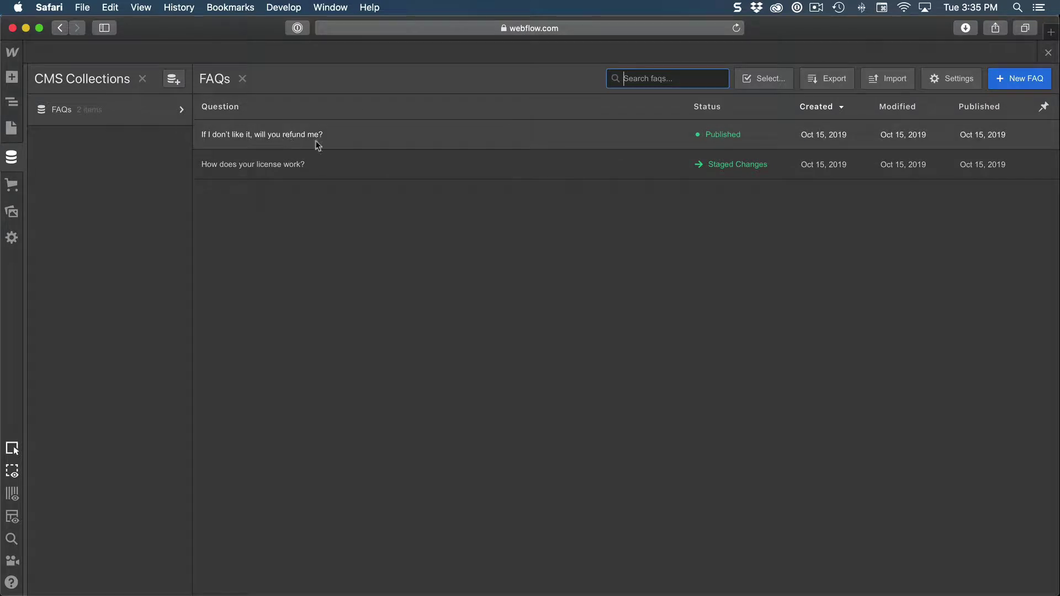
pyautogui.click(348, 140)
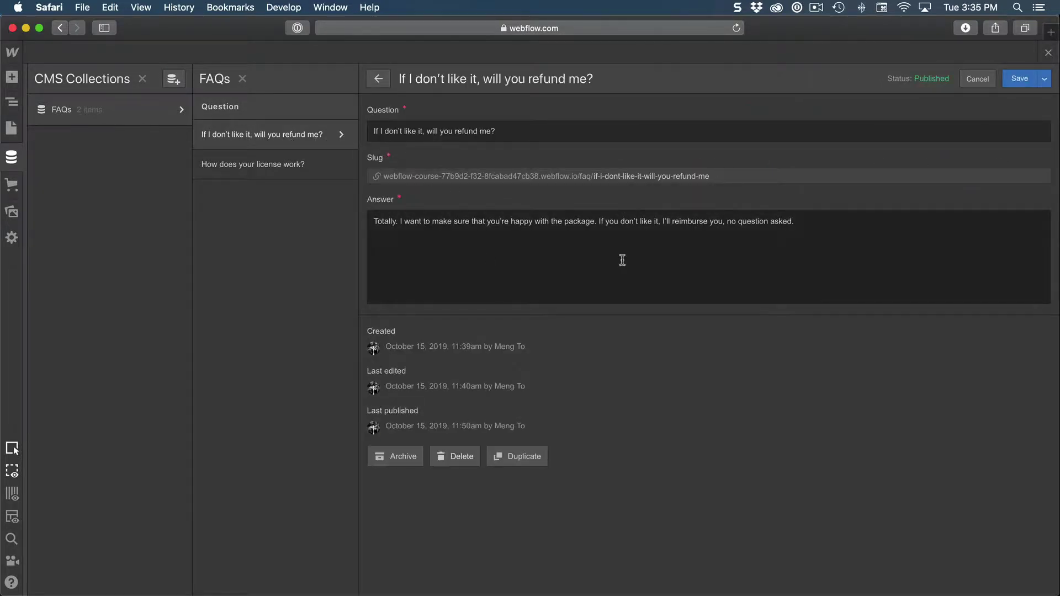
pyautogui.tripleClick(853, 244)
pyautogui.click(865, 242)
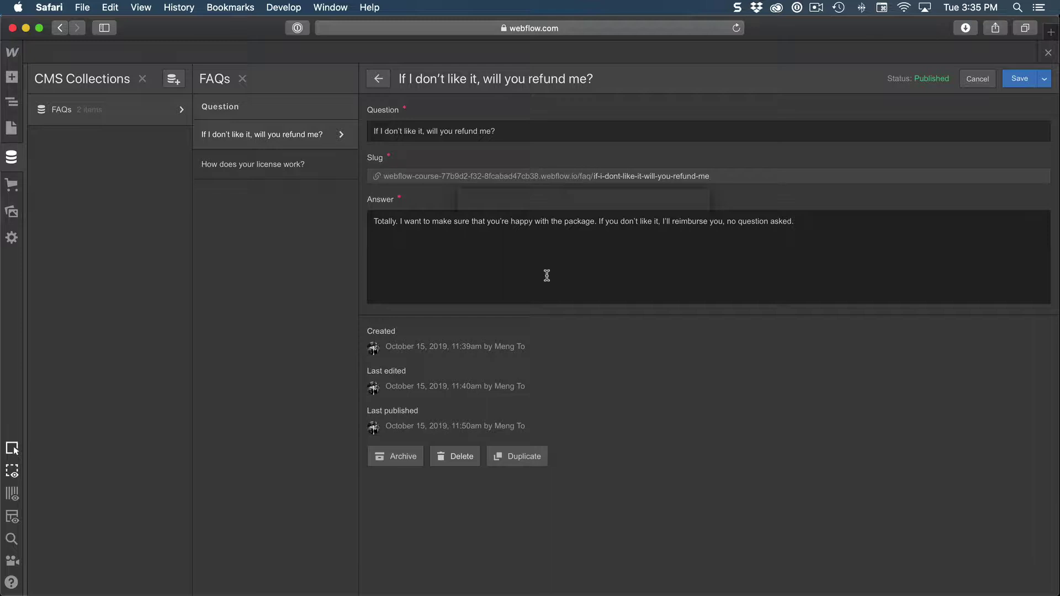
pyautogui.click(274, 166)
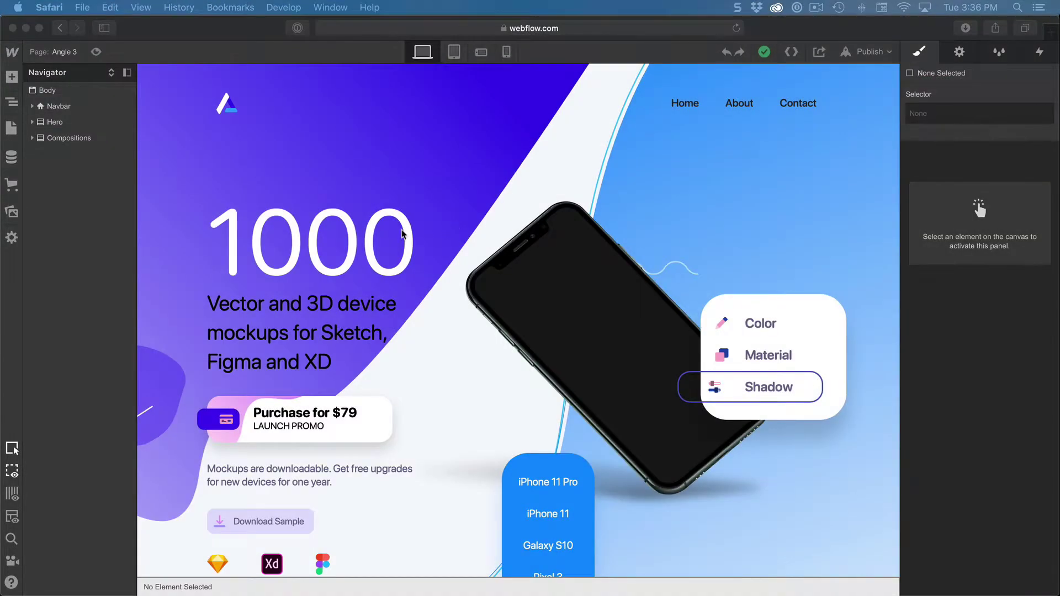
# Add a new Section at the bottom of the page body and give it the class FAQ.
pyautogui.scroll(-20, 419, 232)
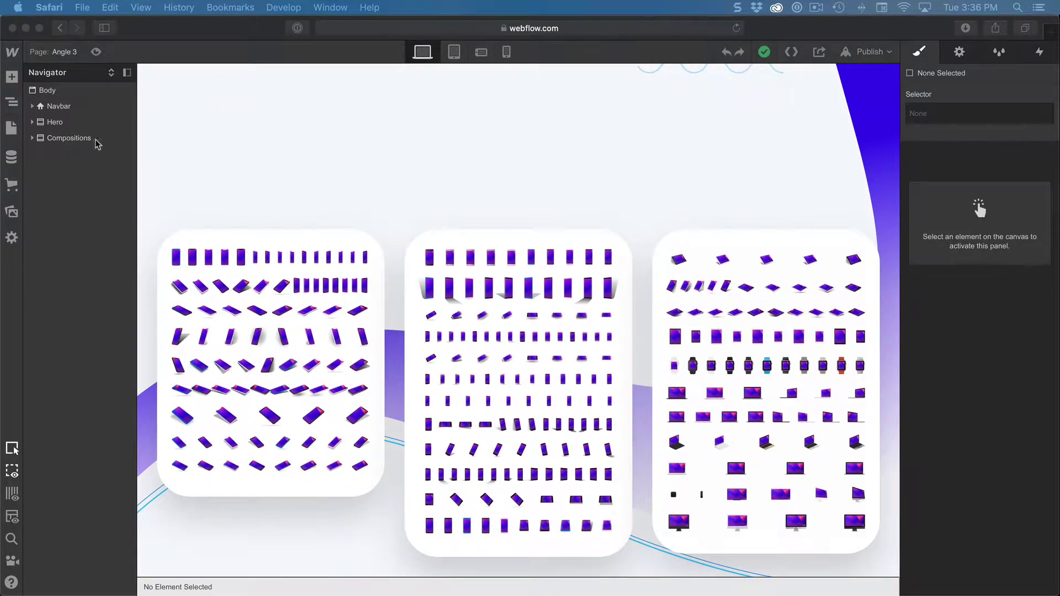
pyautogui.click(78, 98)
pyautogui.click(62, 94)
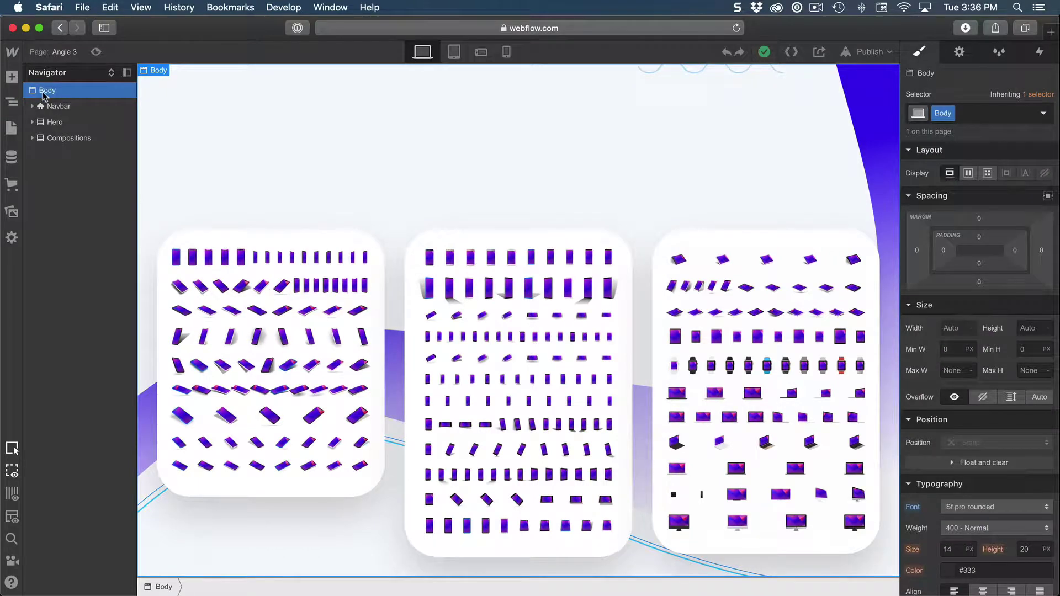
pyautogui.press('a')
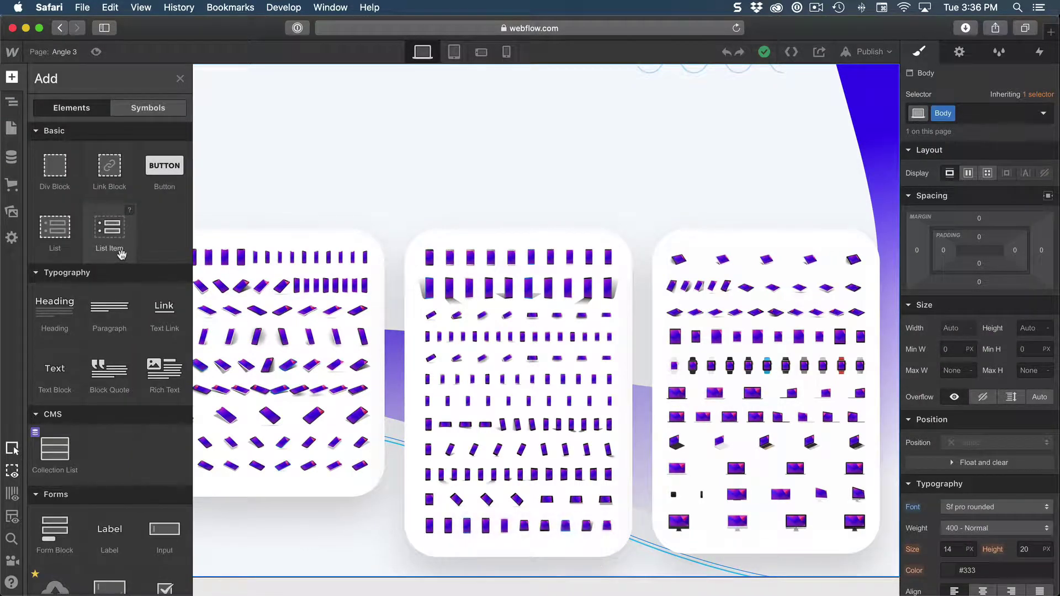
pyautogui.scroll(-10, 83, 254)
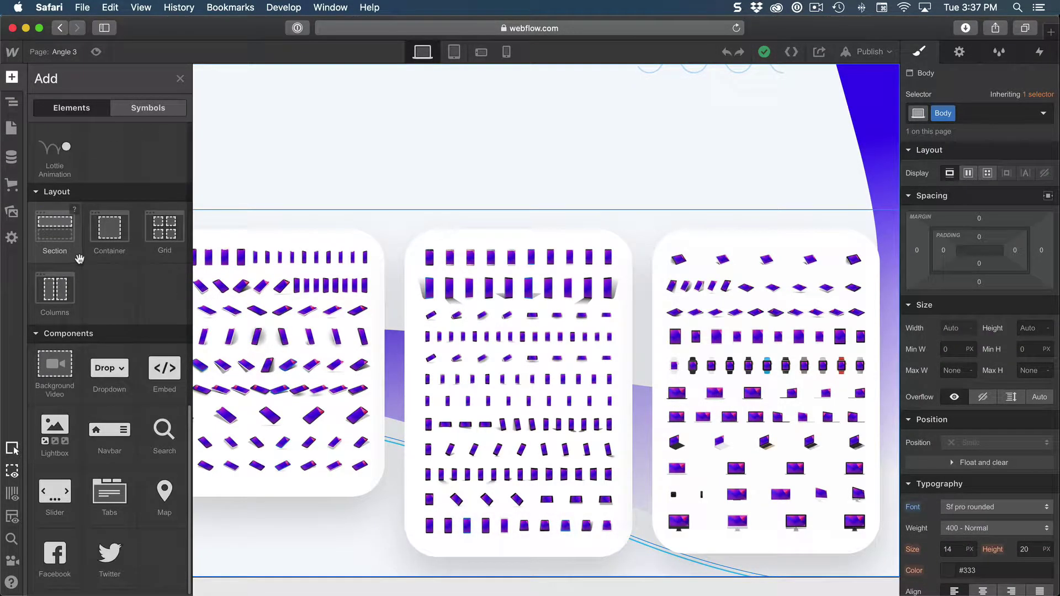
pyautogui.click(52, 237)
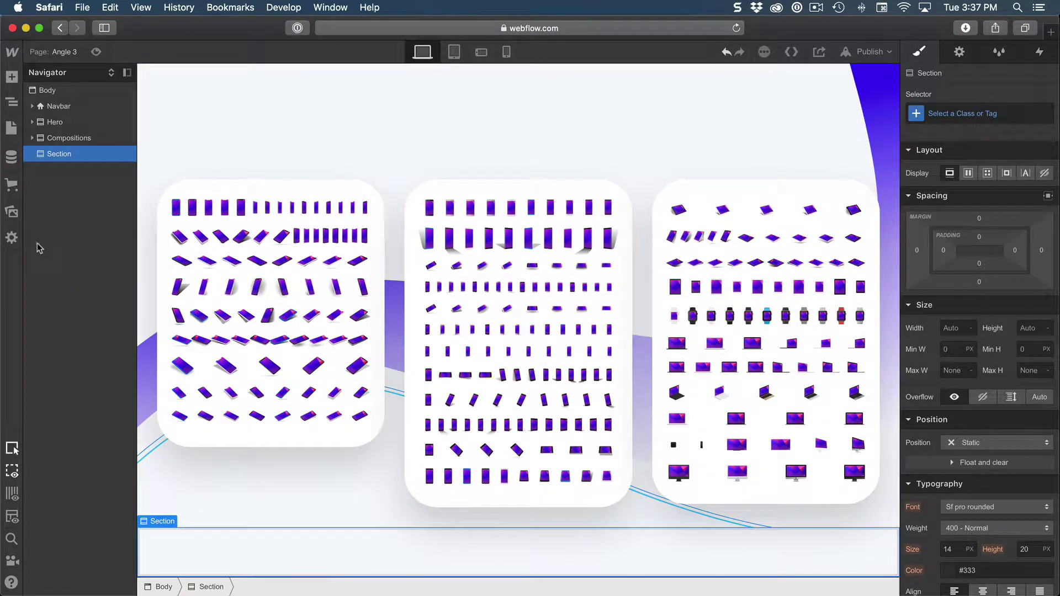
pyautogui.click(947, 117)
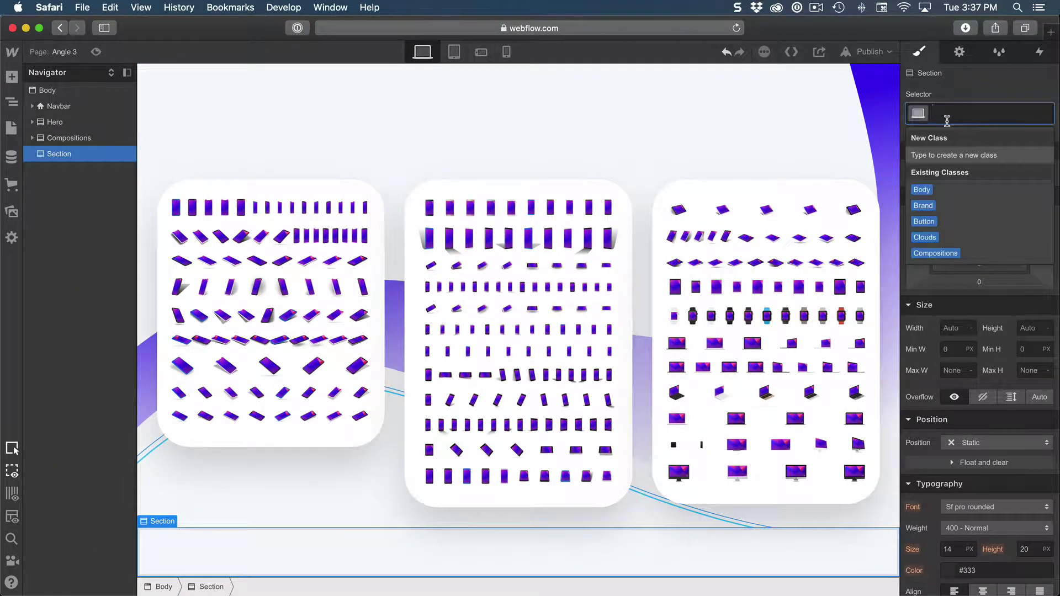
pyautogui.write('FAQ')
pyautogui.press('Return')
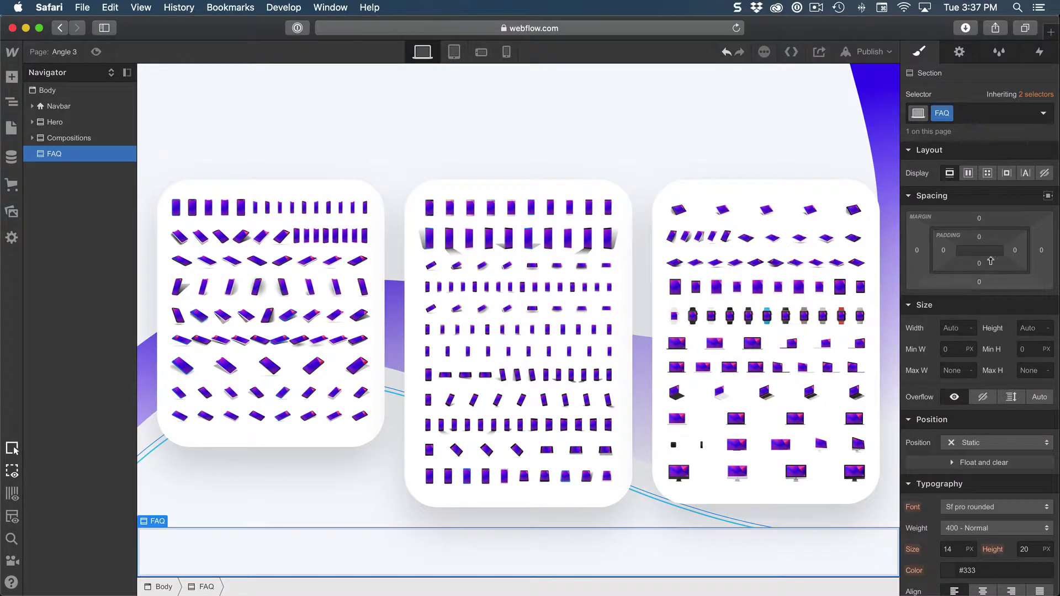
# Set the FAQ section's top and bottom margin and padding to 100 px.
pyautogui.click(981, 219)
pyautogui.write('100')
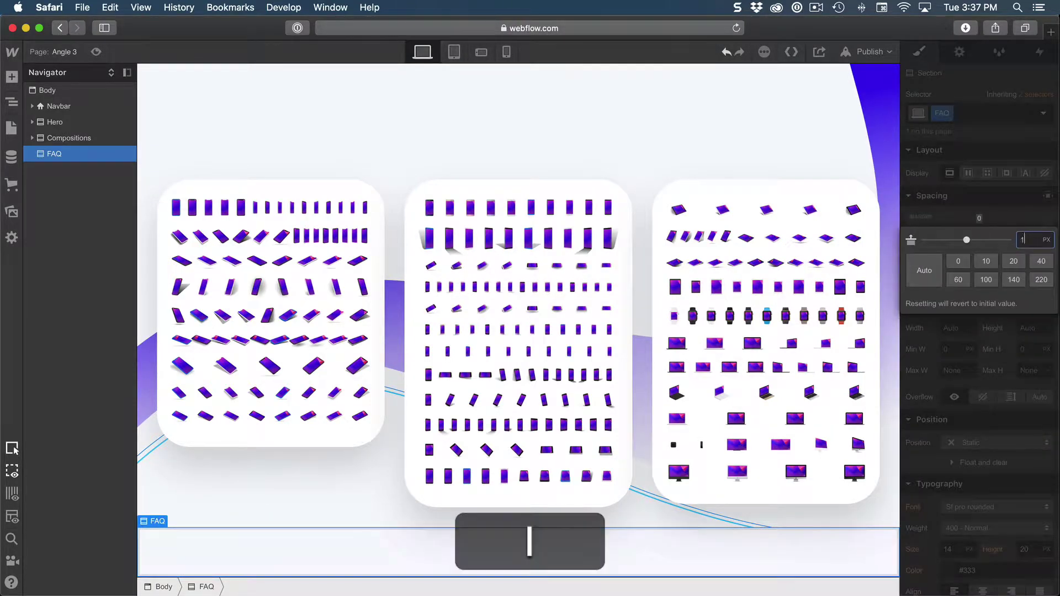
pyautogui.press('Return')
pyautogui.click(980, 283)
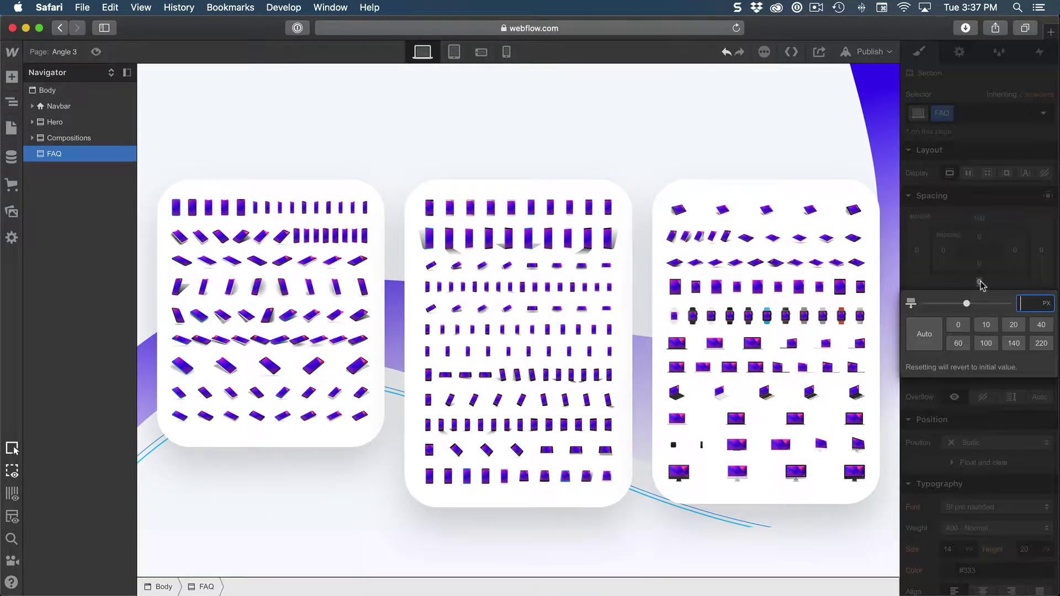
pyautogui.write('100')
pyautogui.press('Return')
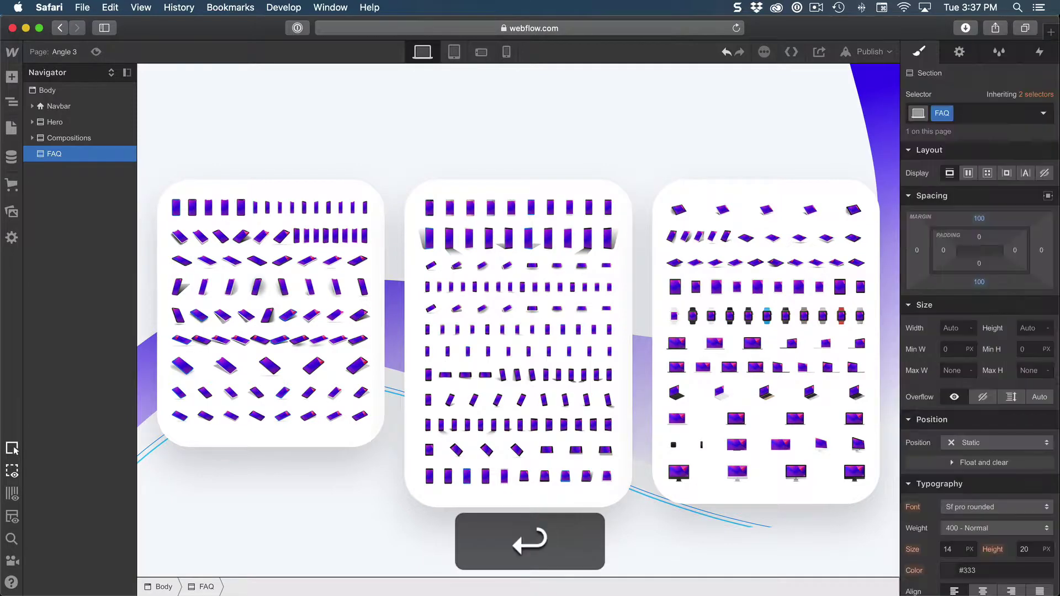
pyautogui.click(980, 236)
pyautogui.write('100')
pyautogui.press('Return')
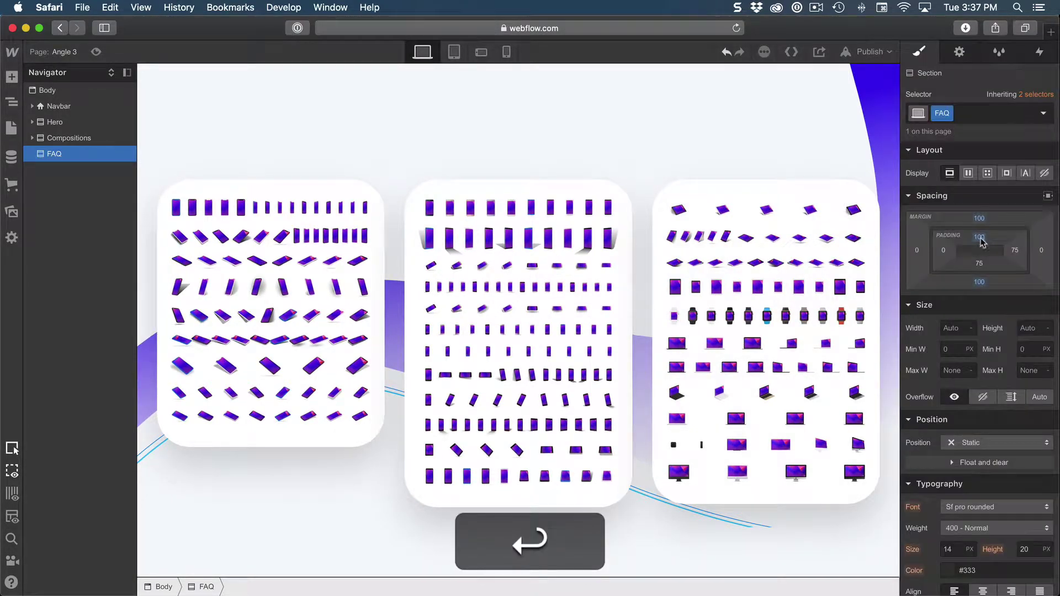
pyautogui.click(979, 264)
pyautogui.write('100')
pyautogui.press('Return')
# Give the FAQ section the Background5.svg wave as a background image.
pyautogui.scroll(-3, 518, 504)
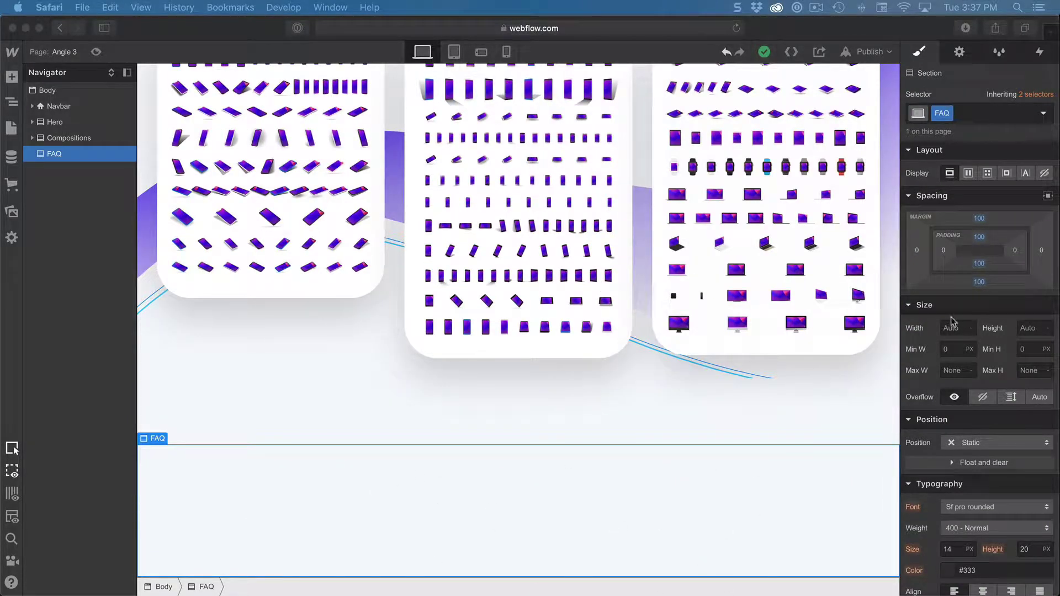
pyautogui.scroll(-10, 957, 328)
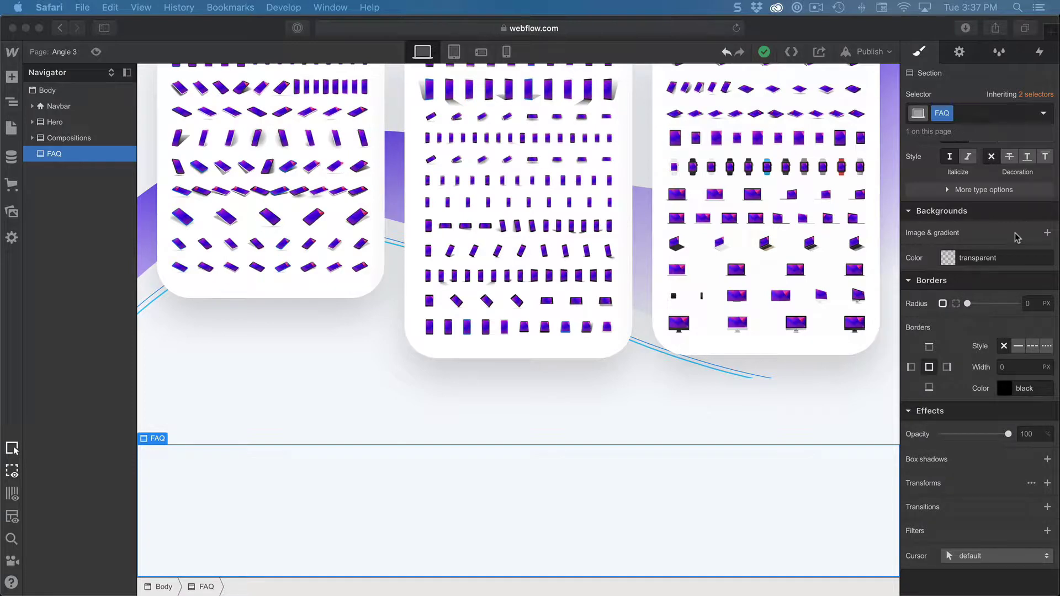
pyautogui.click(1046, 234)
pyautogui.click(1047, 233)
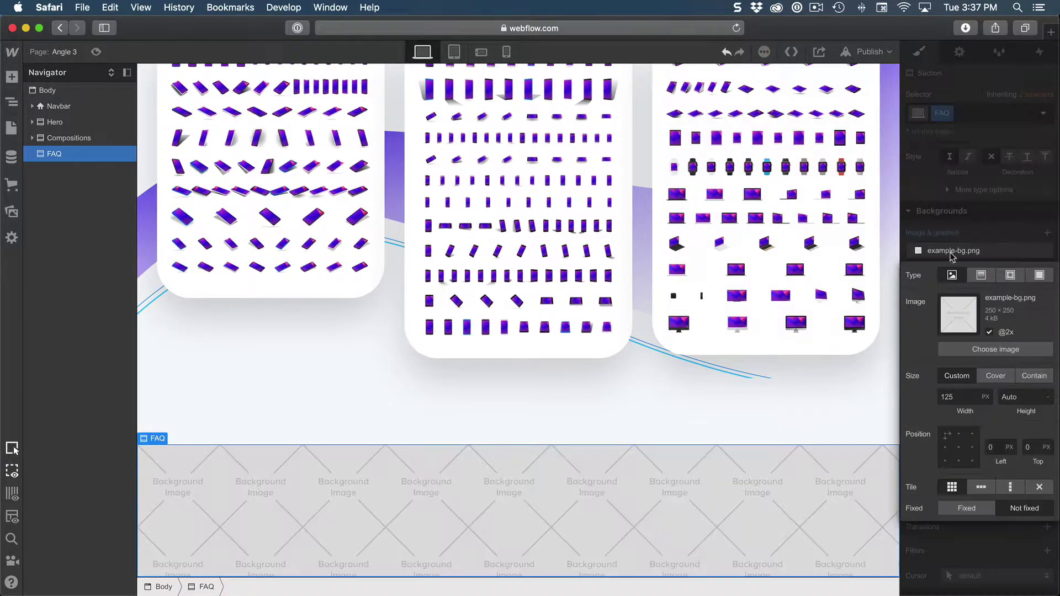
pyautogui.click(996, 350)
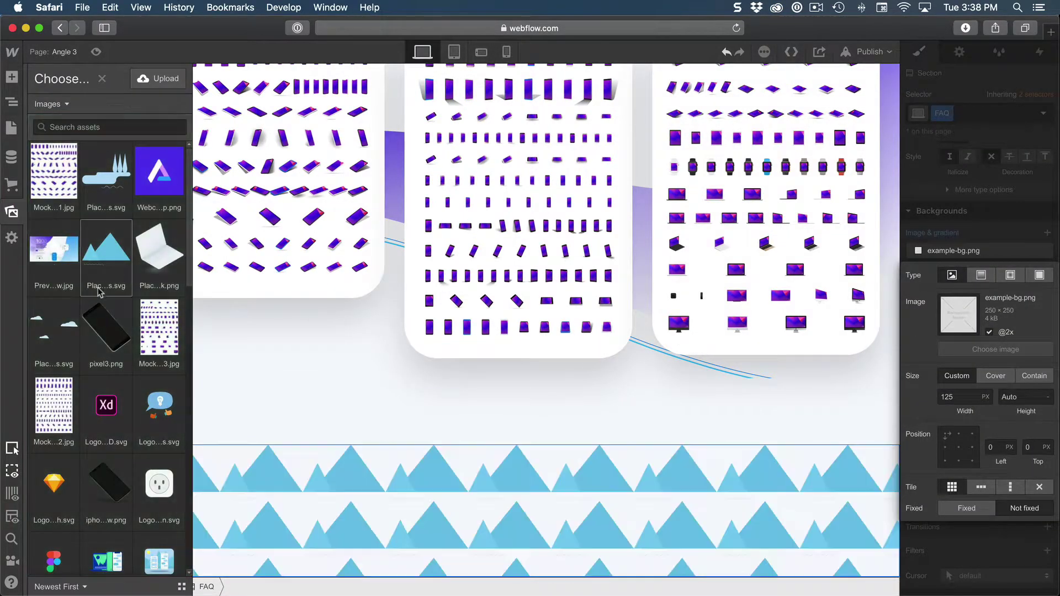
pyautogui.scroll(-10, 110, 276)
pyautogui.scroll(-10, 132, 310)
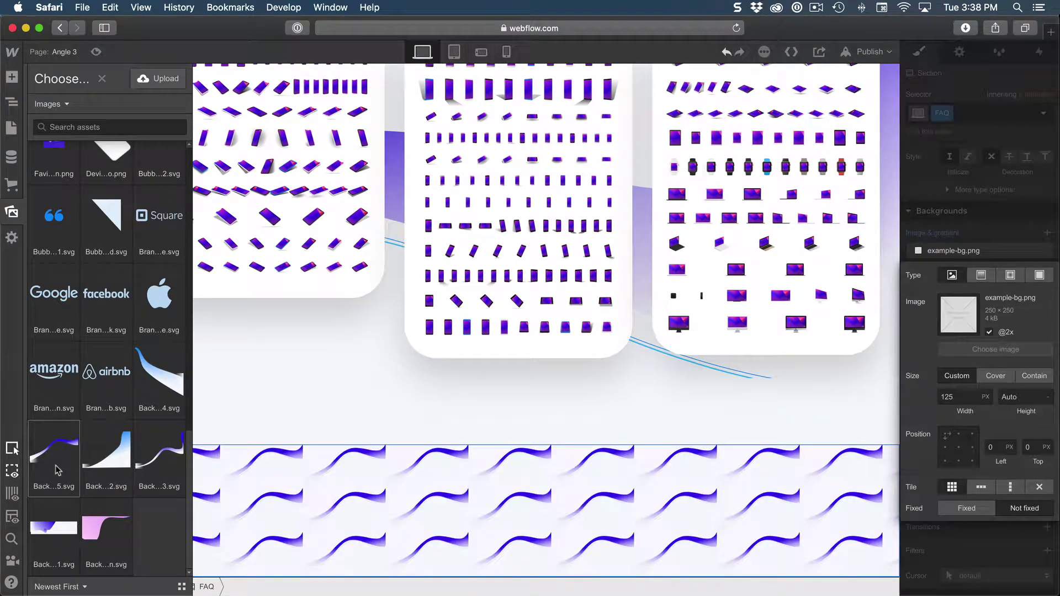
pyautogui.click(59, 469)
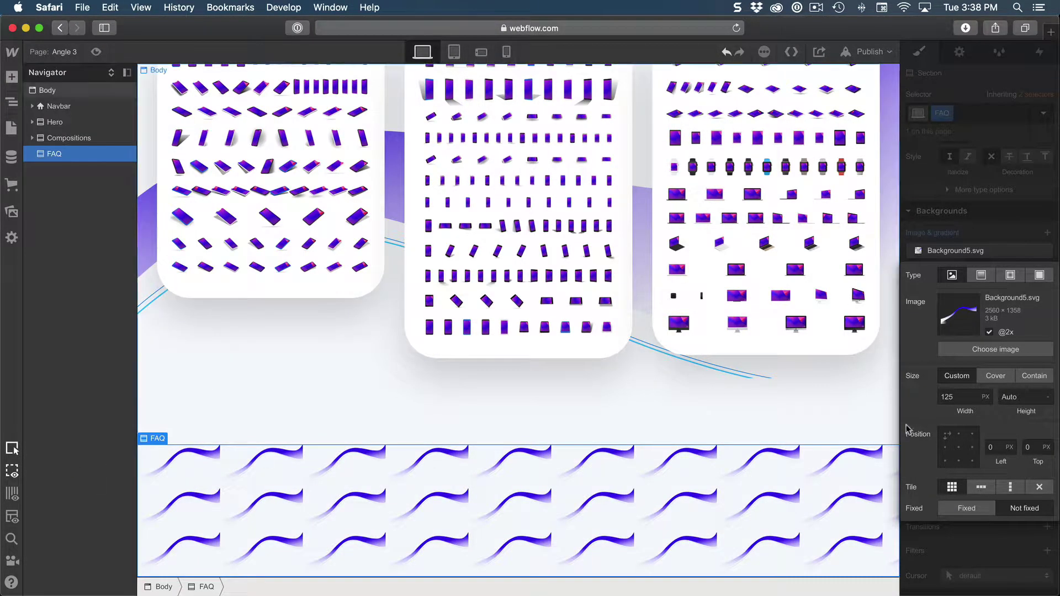
# Set the background width to Auto, anchored at 100% left and -20% top.
pyautogui.click(961, 398)
pyautogui.write('Auto')
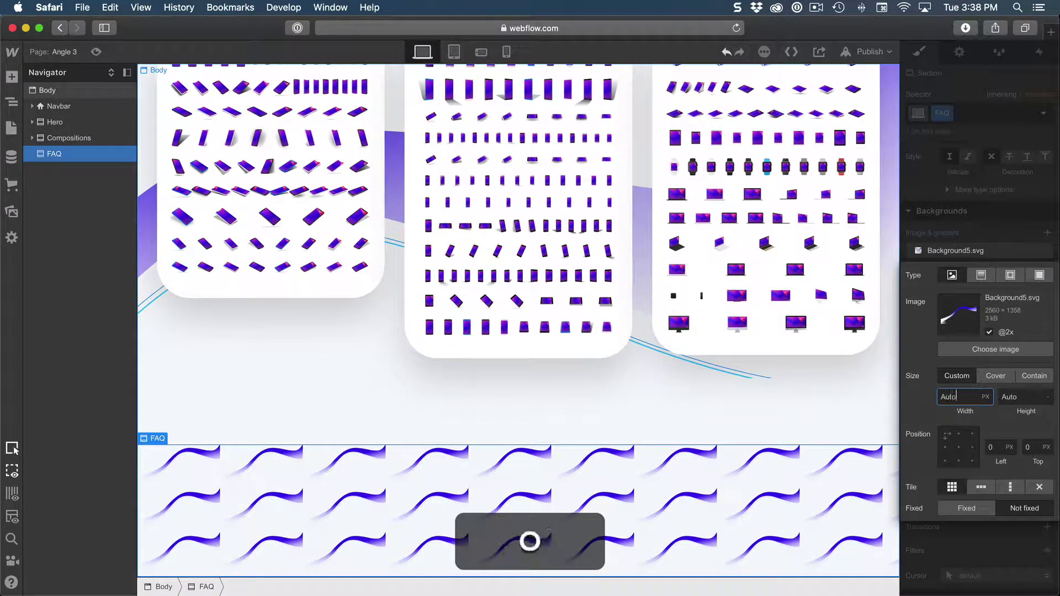
pyautogui.press('Return')
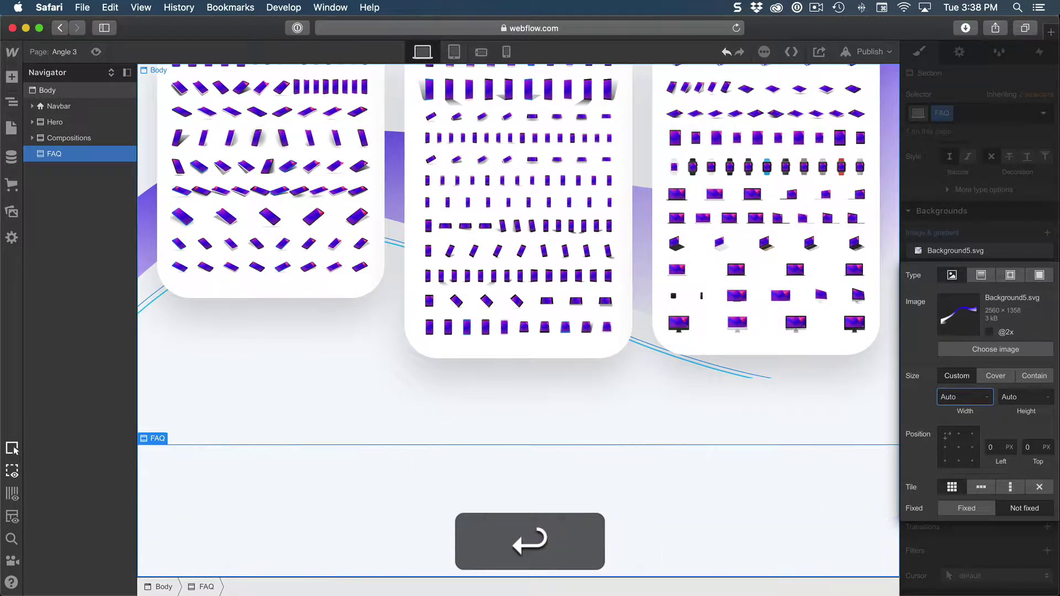
pyautogui.click(973, 435)
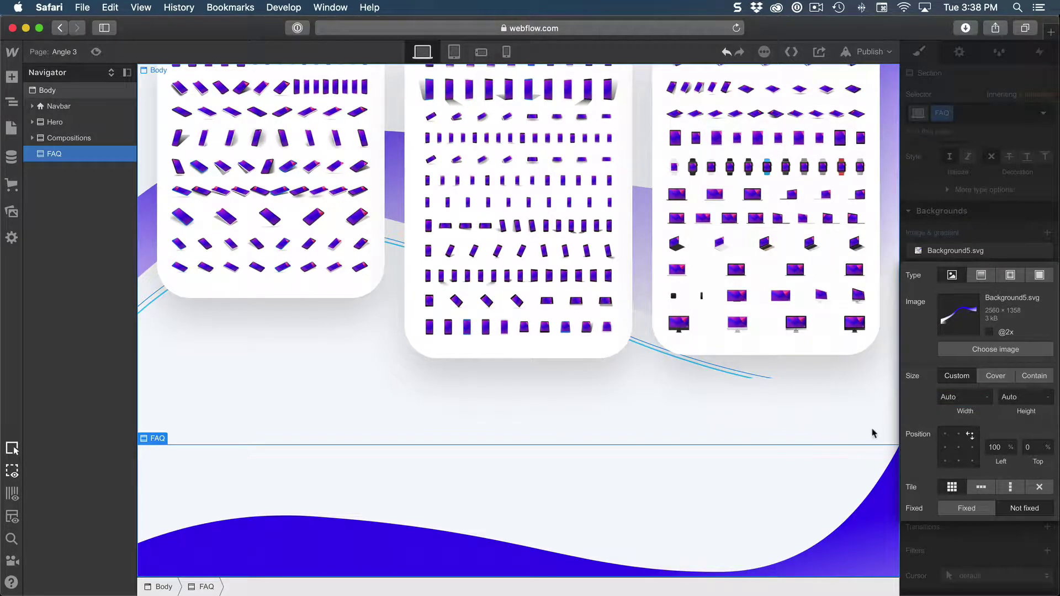
pyautogui.click(1029, 447)
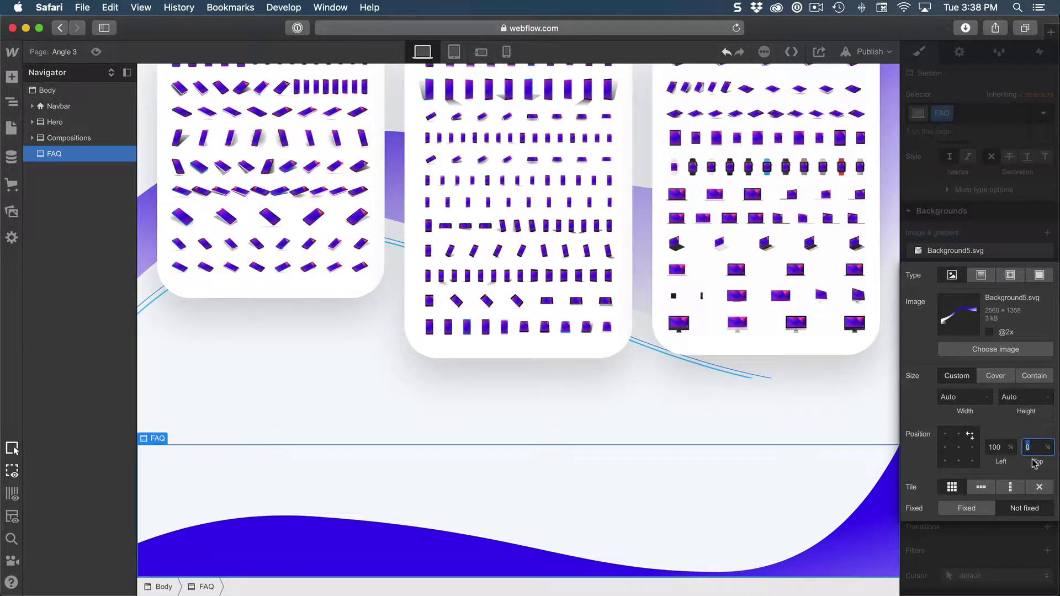
pyautogui.write('-20')
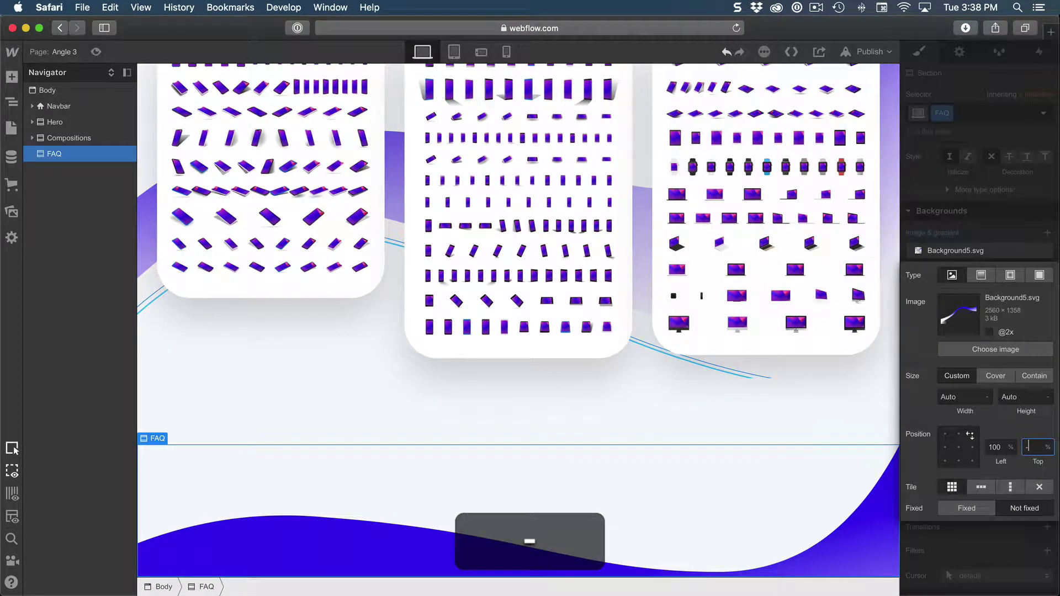
pyautogui.press('Return')
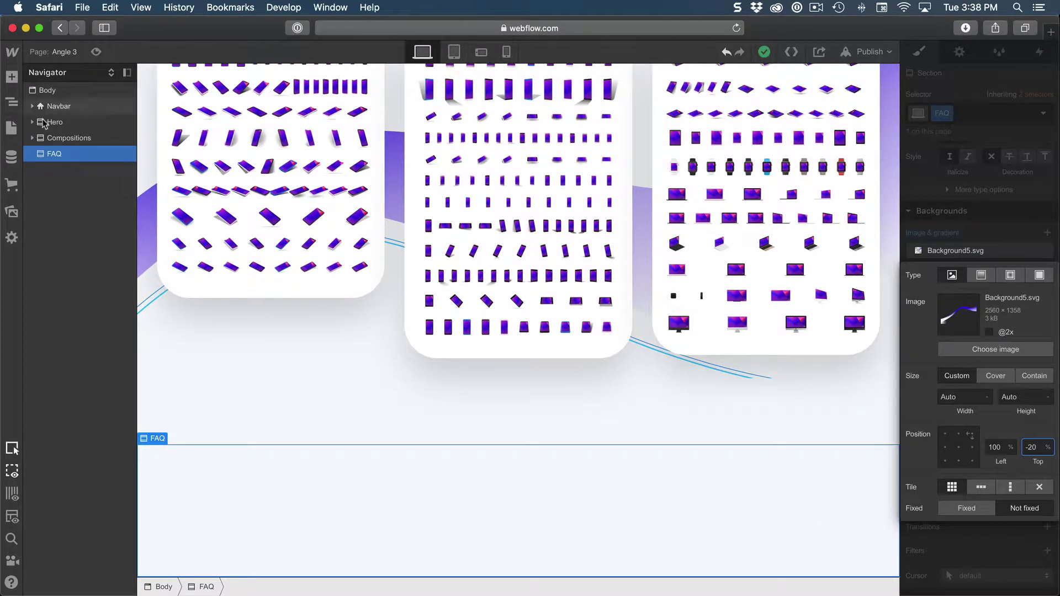
pyautogui.click(62, 156)
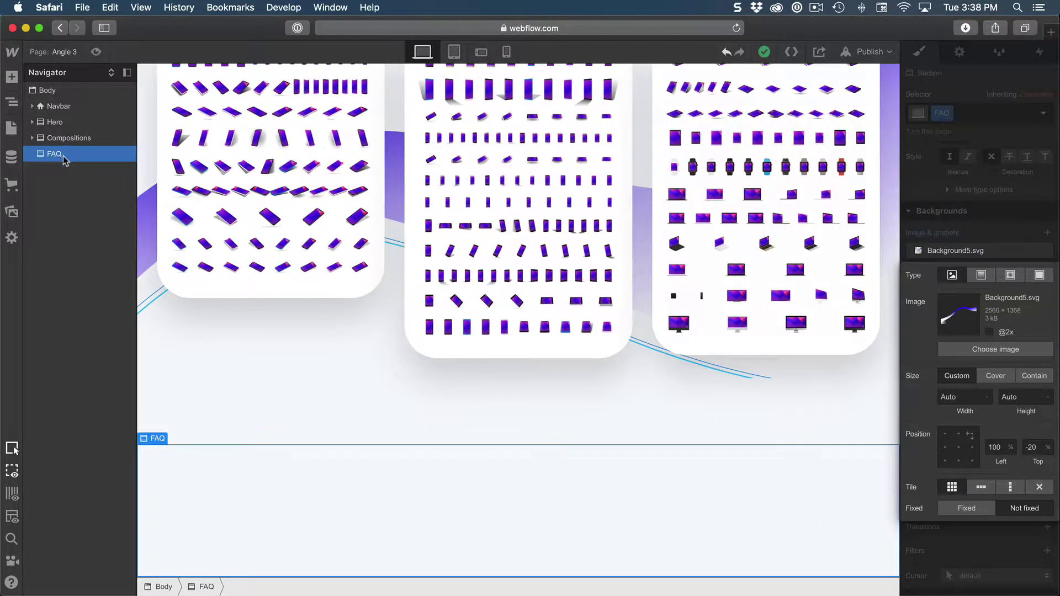
# Insert a Container into the FAQ section and set its text alignment to center.
pyautogui.press('a')
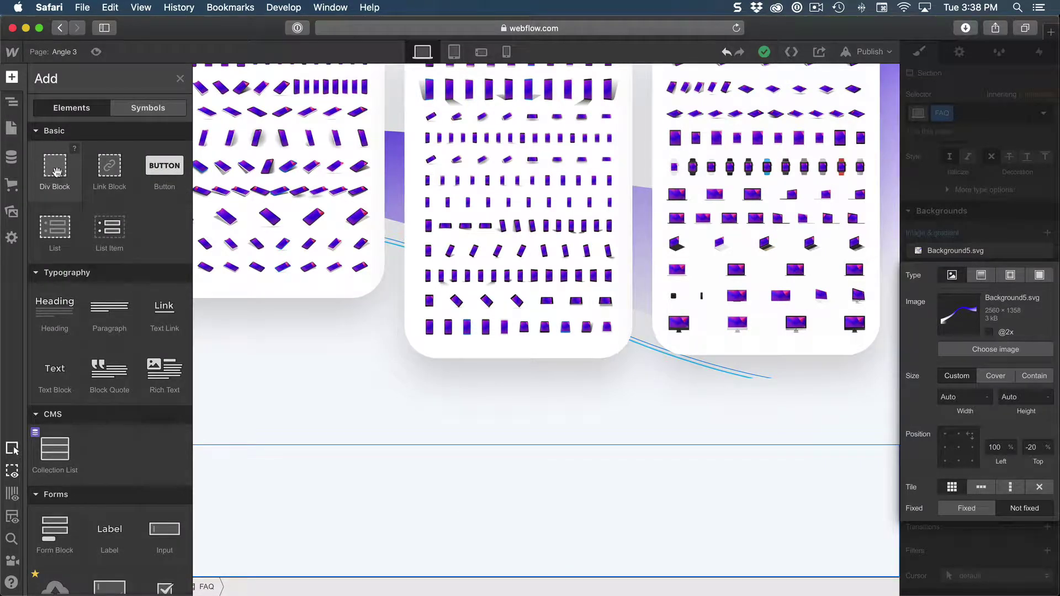
pyautogui.scroll(-10, 90, 252)
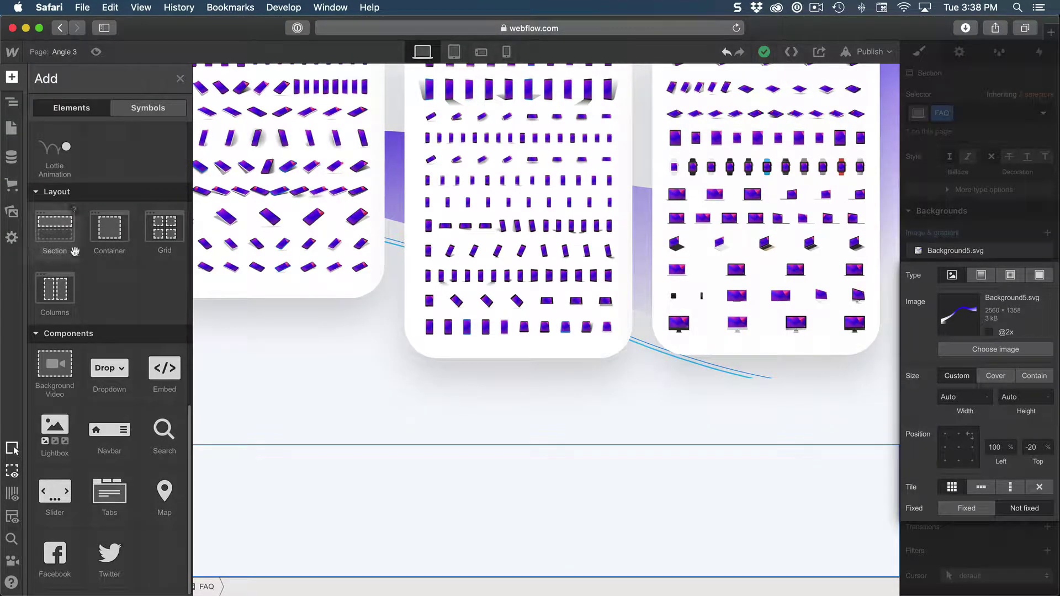
pyautogui.click(111, 245)
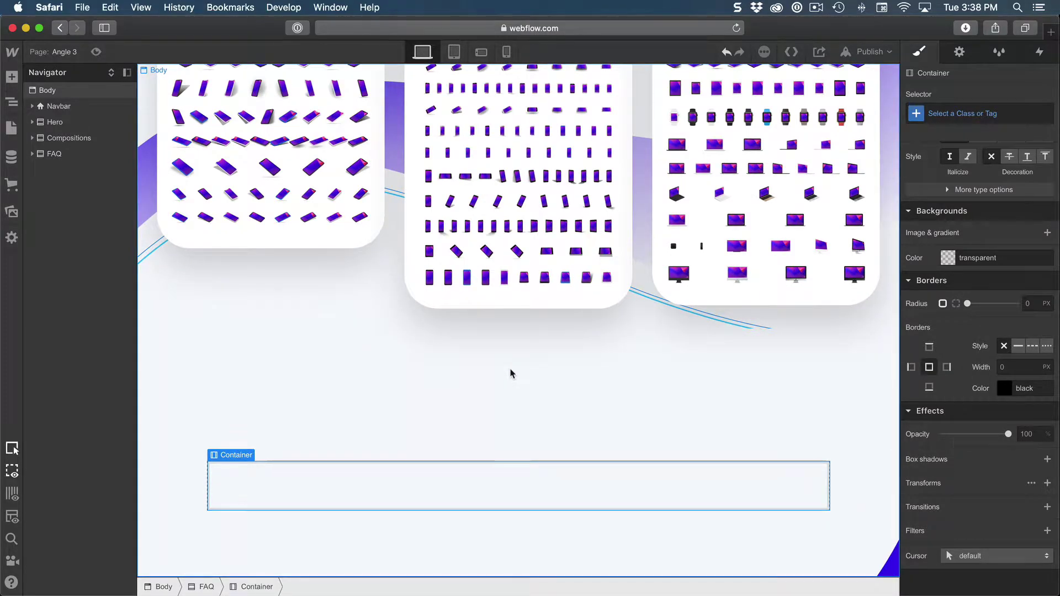
pyautogui.scroll(6, 957, 444)
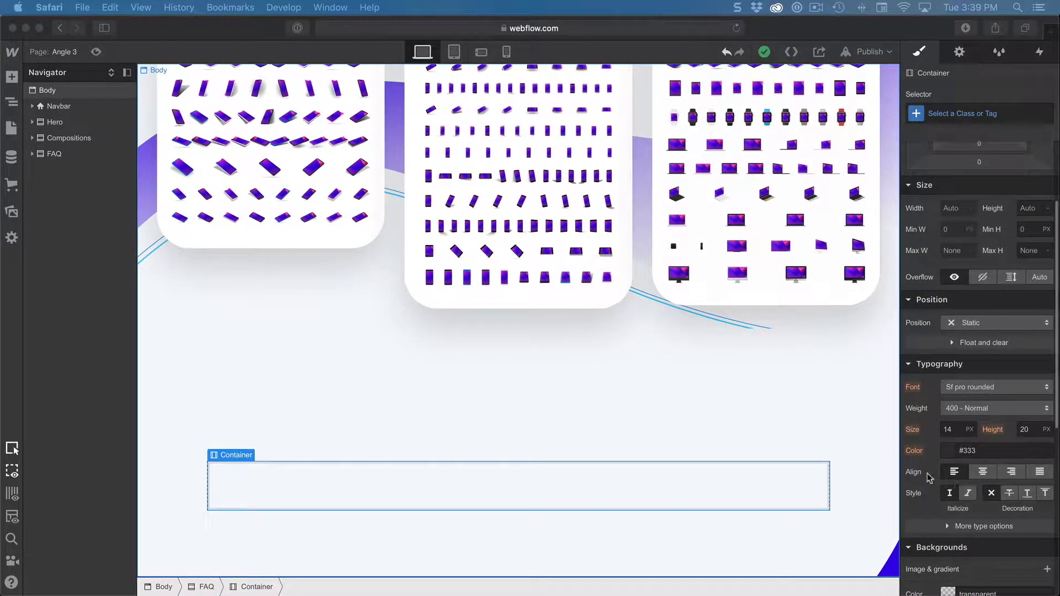
pyautogui.click(985, 475)
pyautogui.click(985, 475)
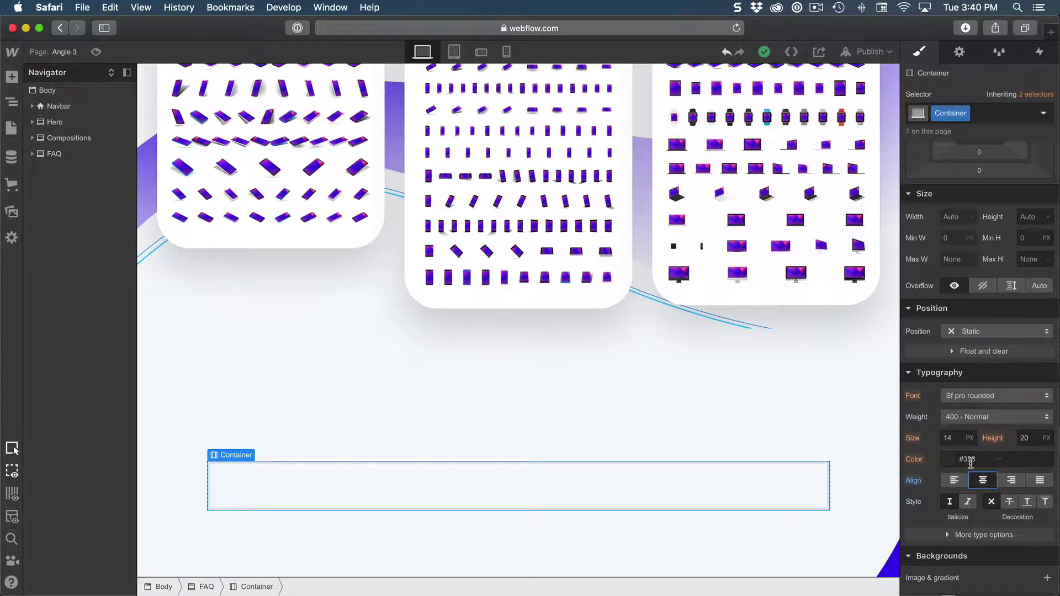
pyautogui.click(280, 482)
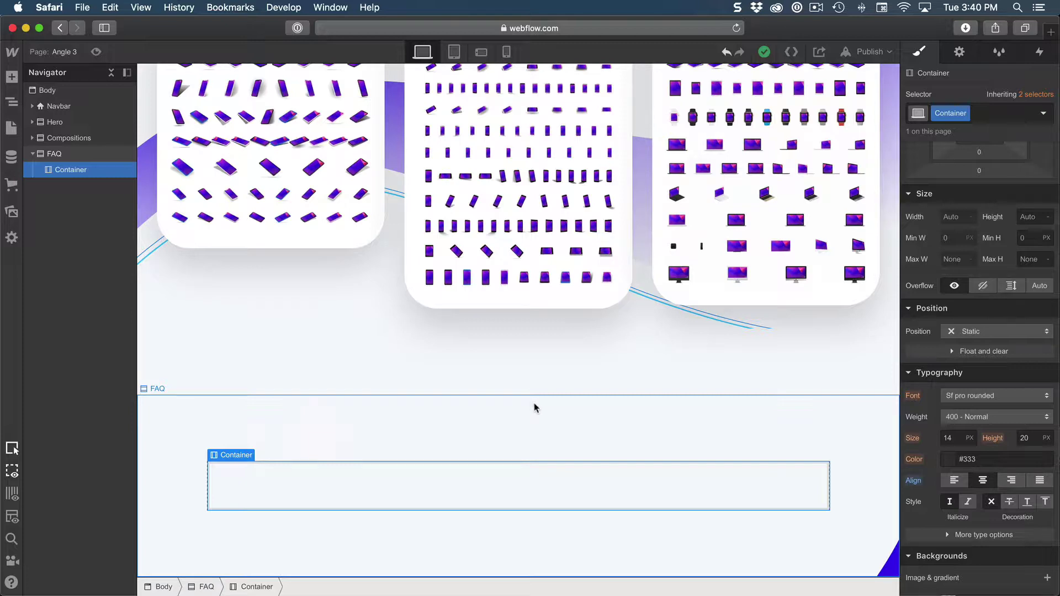
# Rename the hero heading's Heading 2 class to Title.
pyautogui.scroll(5, 540, 401)
pyautogui.scroll(10, 540, 401)
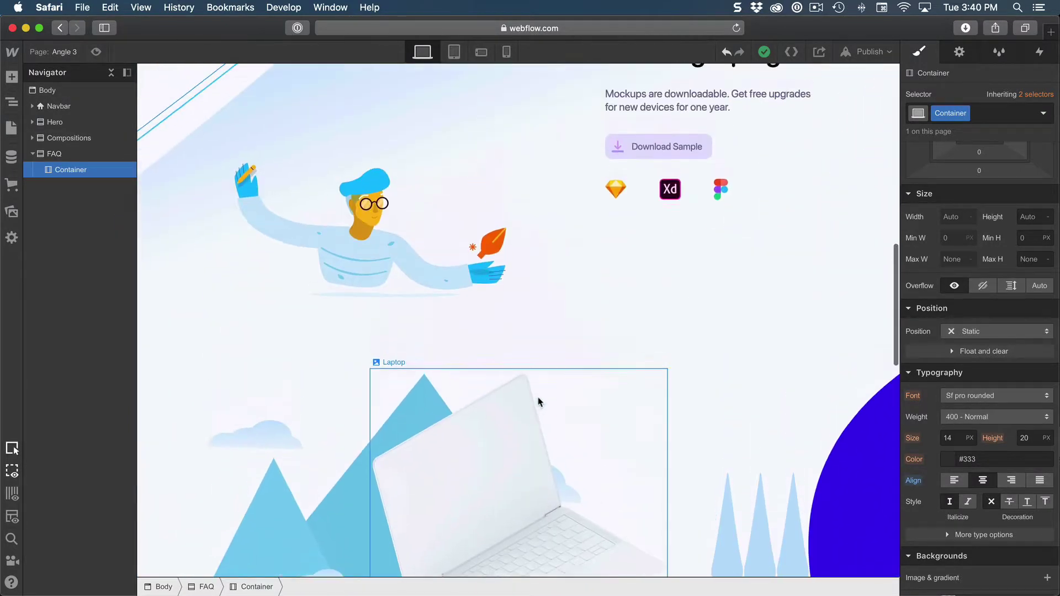
pyautogui.click(674, 268)
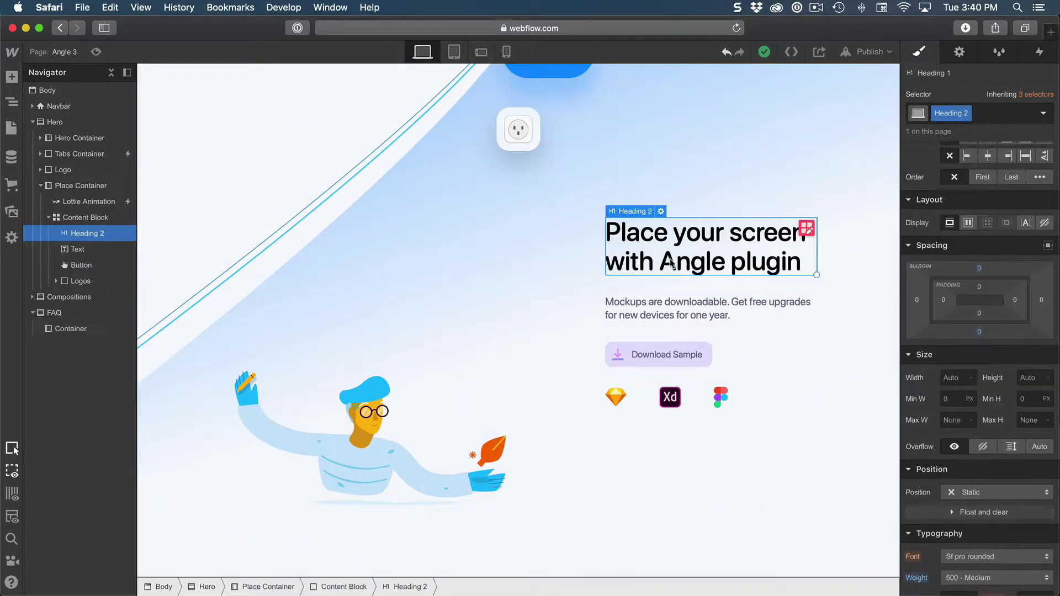
pyautogui.doubleClick(949, 113)
pyautogui.write('Title')
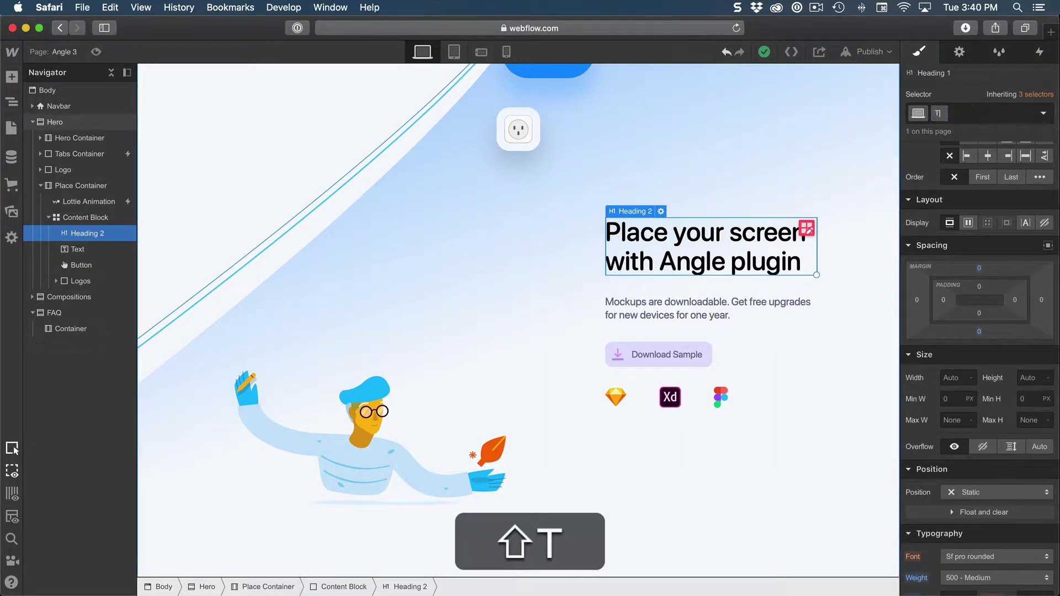
pyautogui.press('Return')
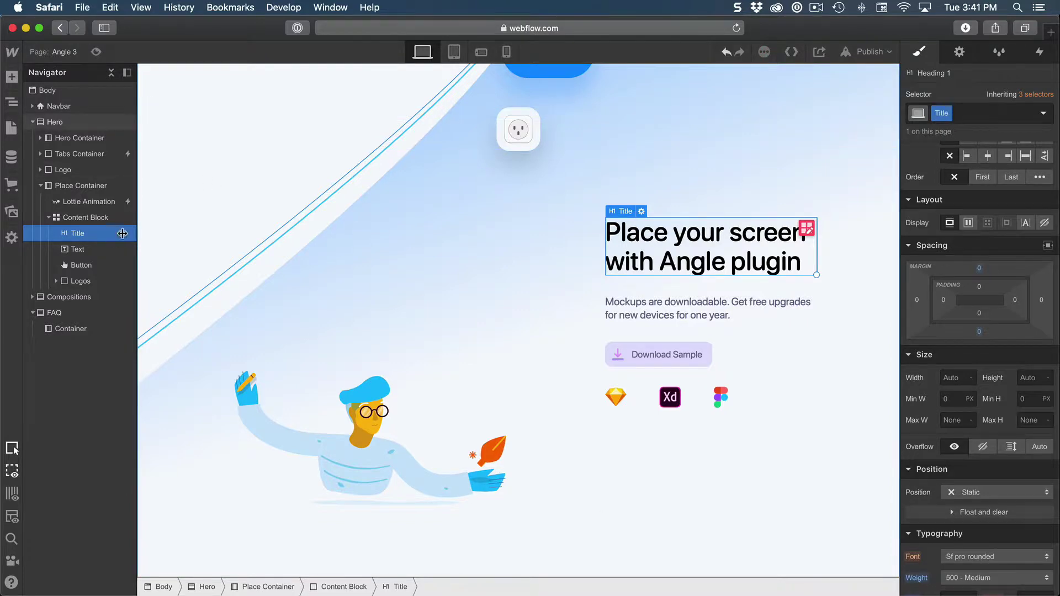
# Copy the Title heading and select the empty container in the FAQ section.
pyautogui.press('super+c')
pyautogui.scroll(-10, 354, 295)
pyautogui.scroll(-10, 367, 298)
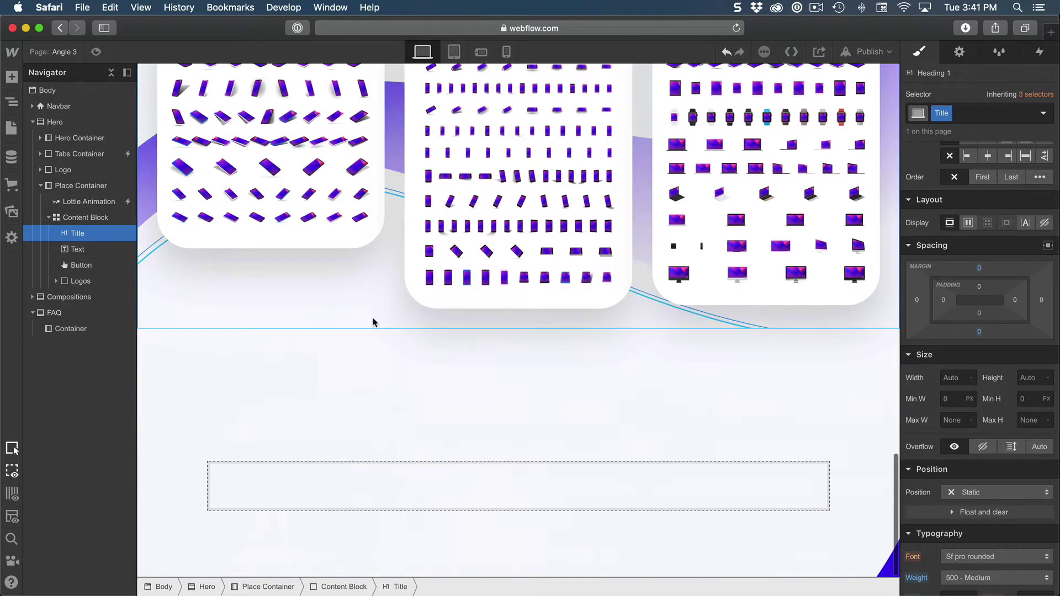
pyautogui.click(452, 494)
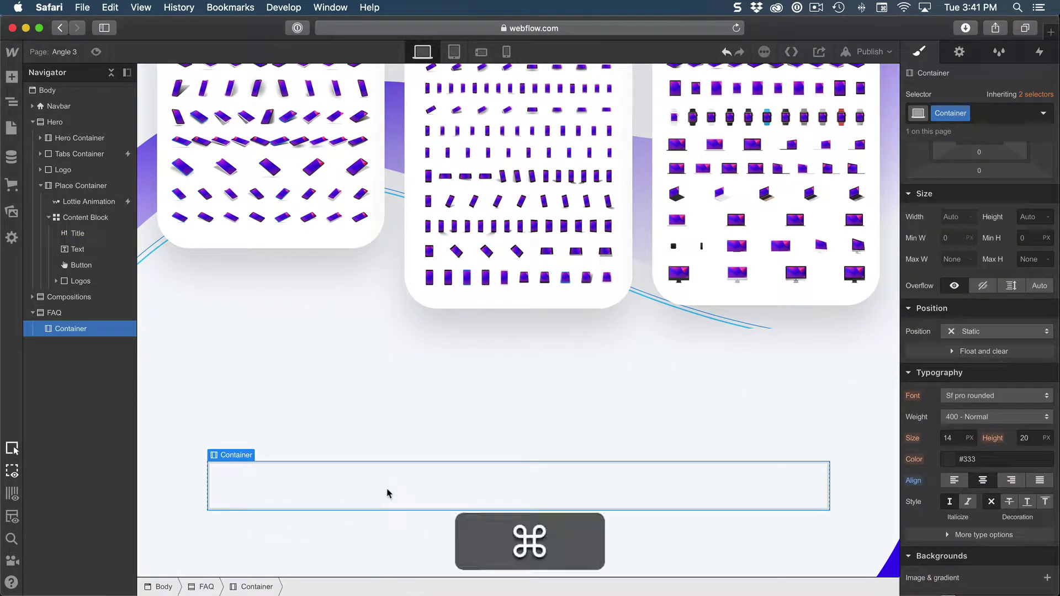
# Paste the Title heading into the container and rename the container's class to FAQ Container.
pyautogui.press('super+v')
pyautogui.press('shift+super+v')
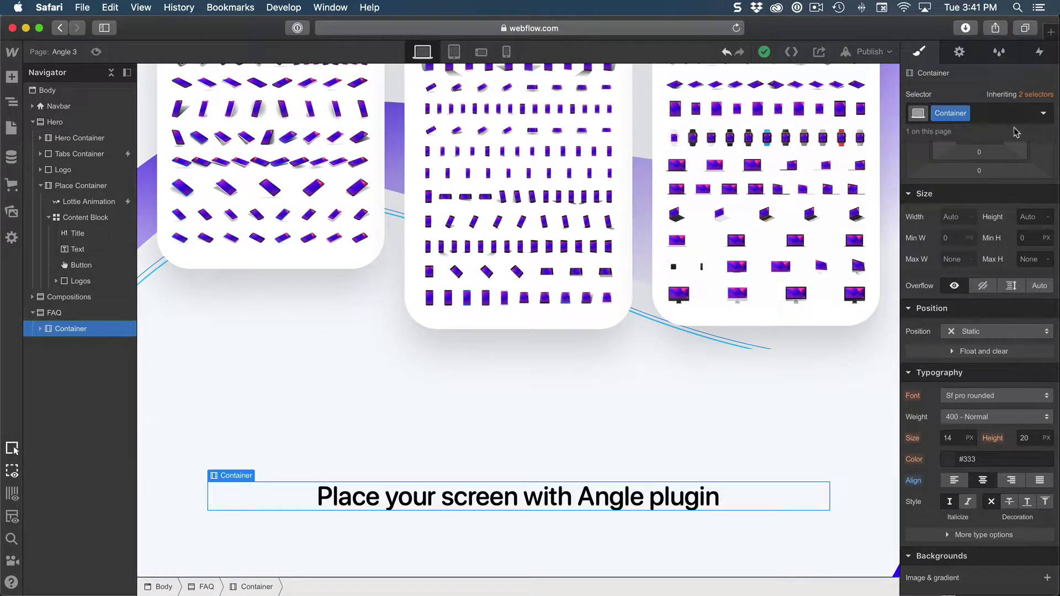
pyautogui.doubleClick(947, 114)
pyautogui.write('FAQ Contain')
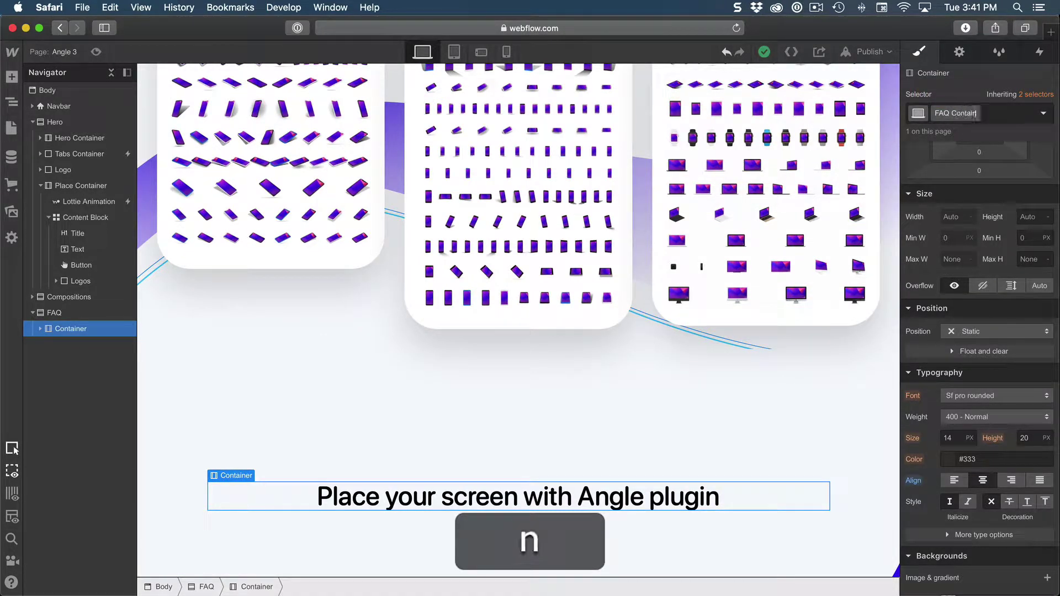
pyautogui.write('er')
pyautogui.press('Return')
# Replace the pasted heading's text with 'Frequently Asked Questions'.
pyautogui.click(489, 504)
pyautogui.doubleClick(570, 497)
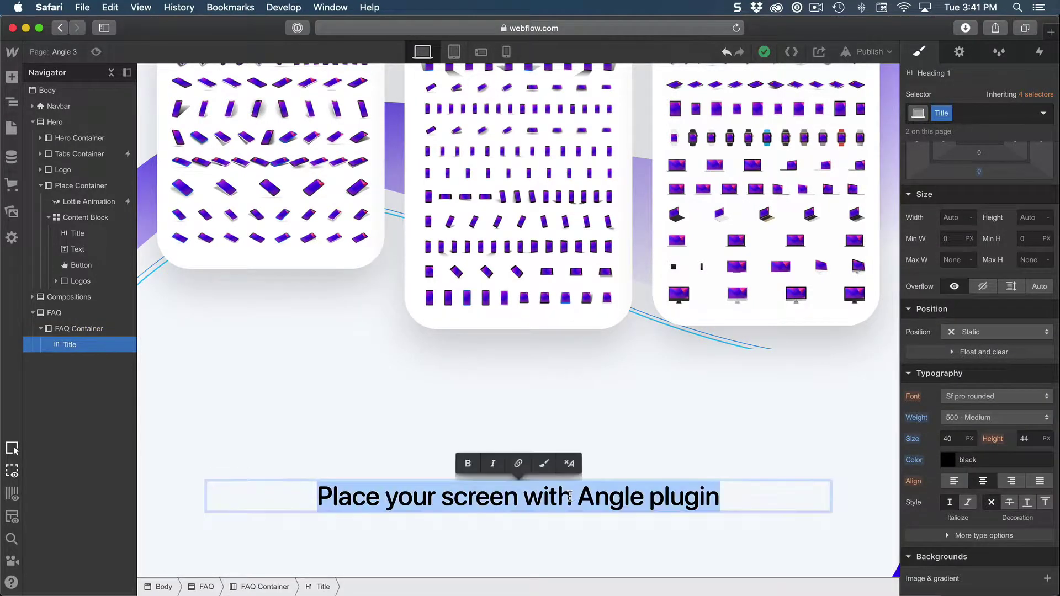
pyautogui.press('cmd+v')
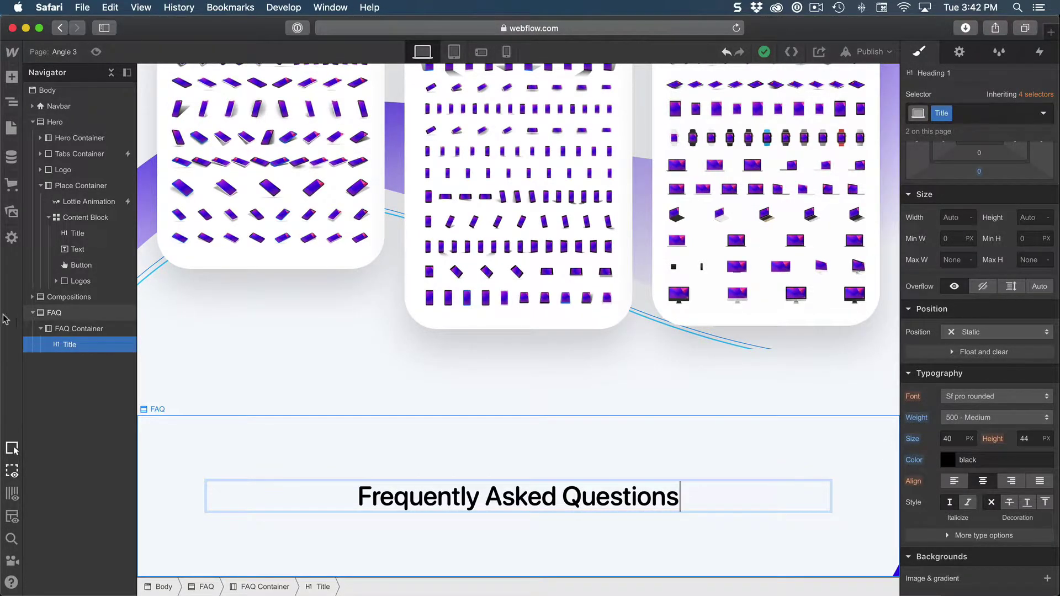
pyautogui.click(84, 335)
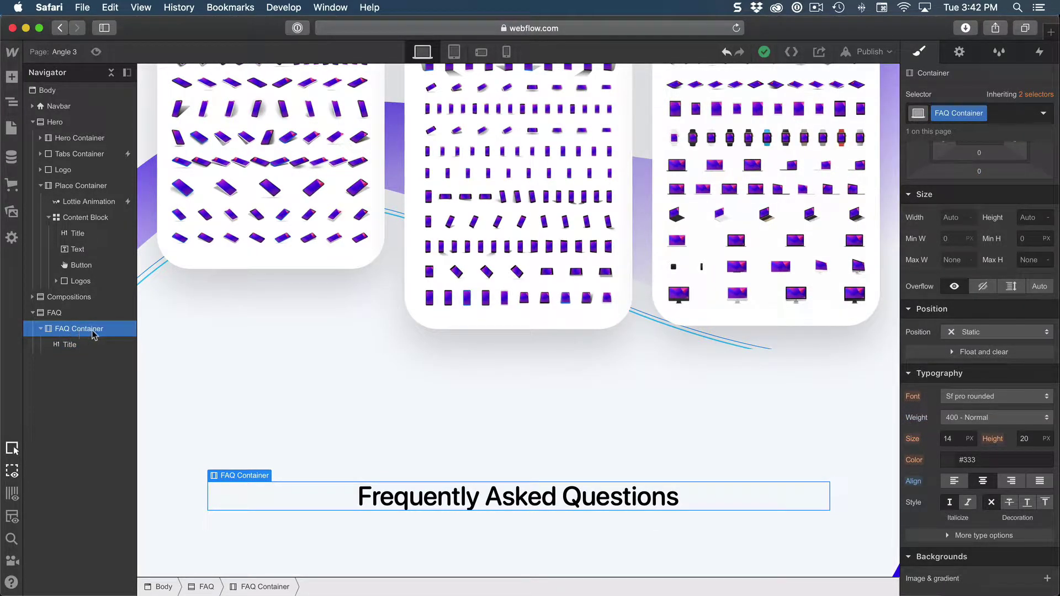
# Insert a CMS Collection List beneath the Frequently Asked Questions heading.
pyautogui.press('a')
pyautogui.scroll(-6, 72, 254)
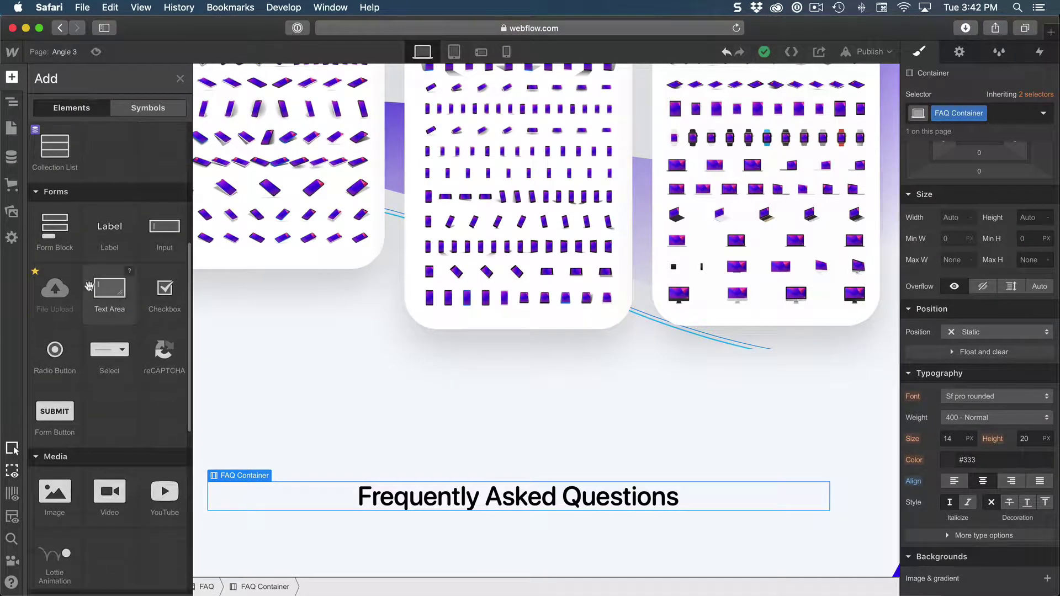
pyautogui.scroll(1, 60, 221)
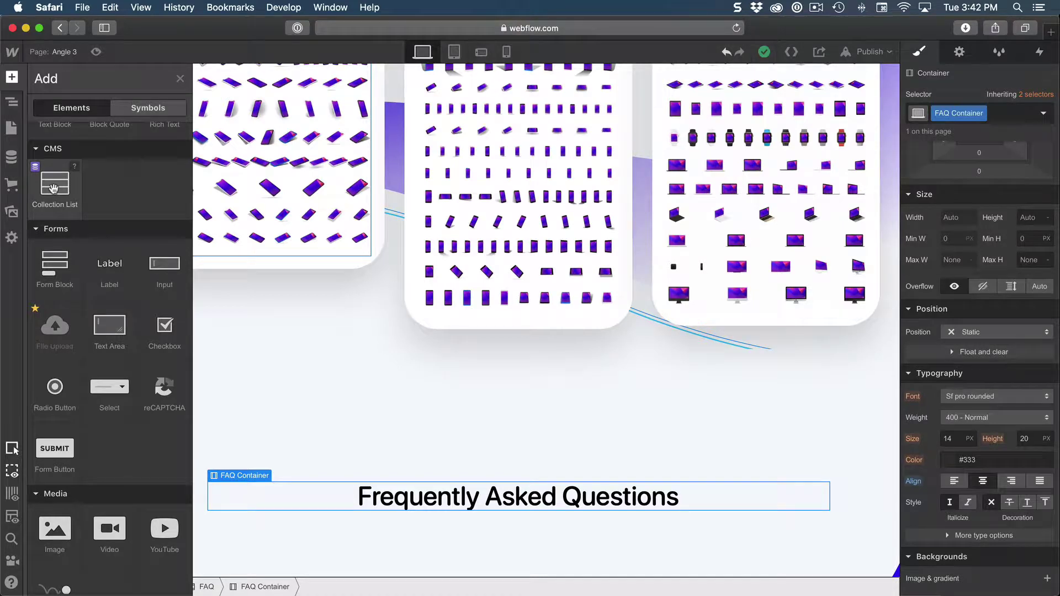
pyautogui.click(53, 189)
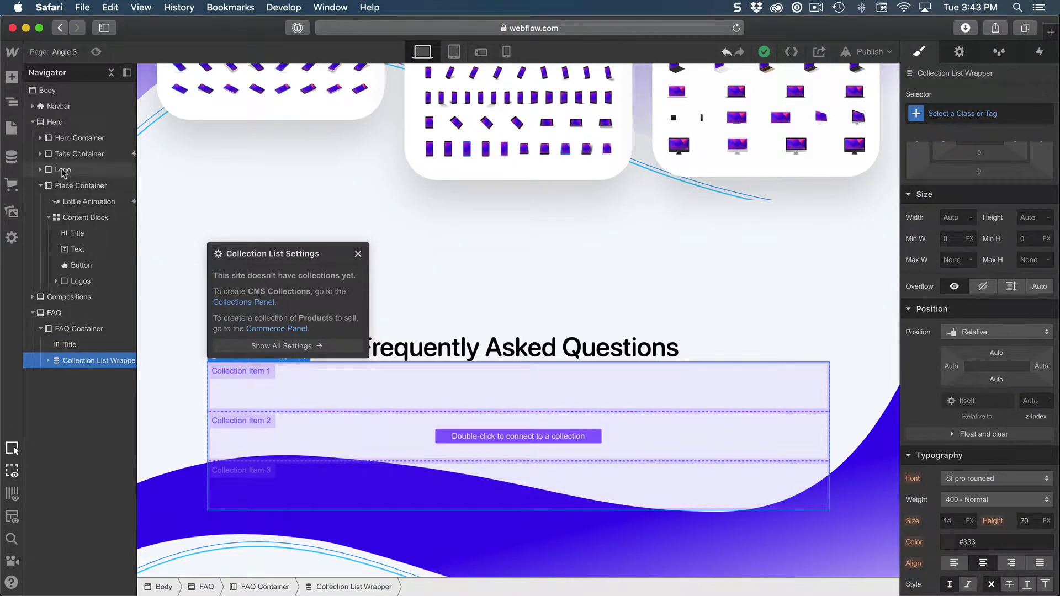
# Start a new CMS collection named FAQ.
pyautogui.click(10, 158)
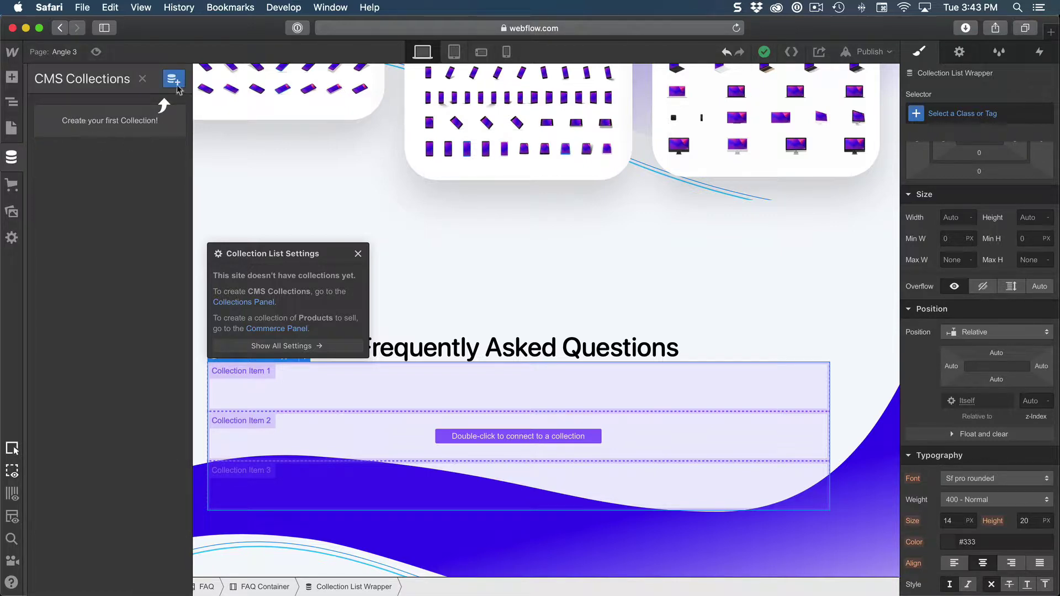
pyautogui.click(174, 82)
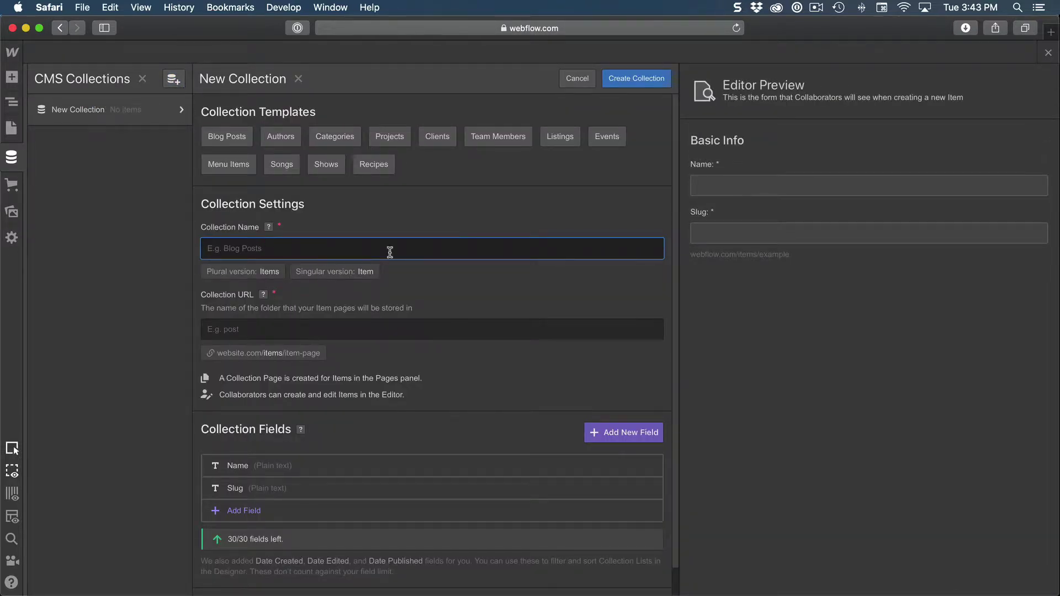
pyautogui.write('FAQ')
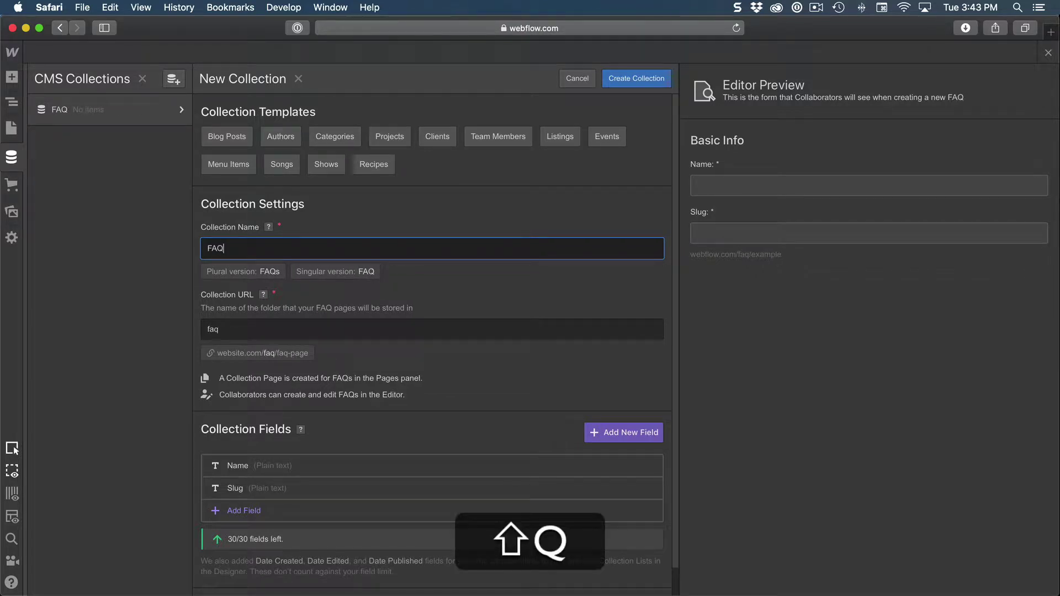
pyautogui.click(363, 321)
pyautogui.scroll(-1, 466, 323)
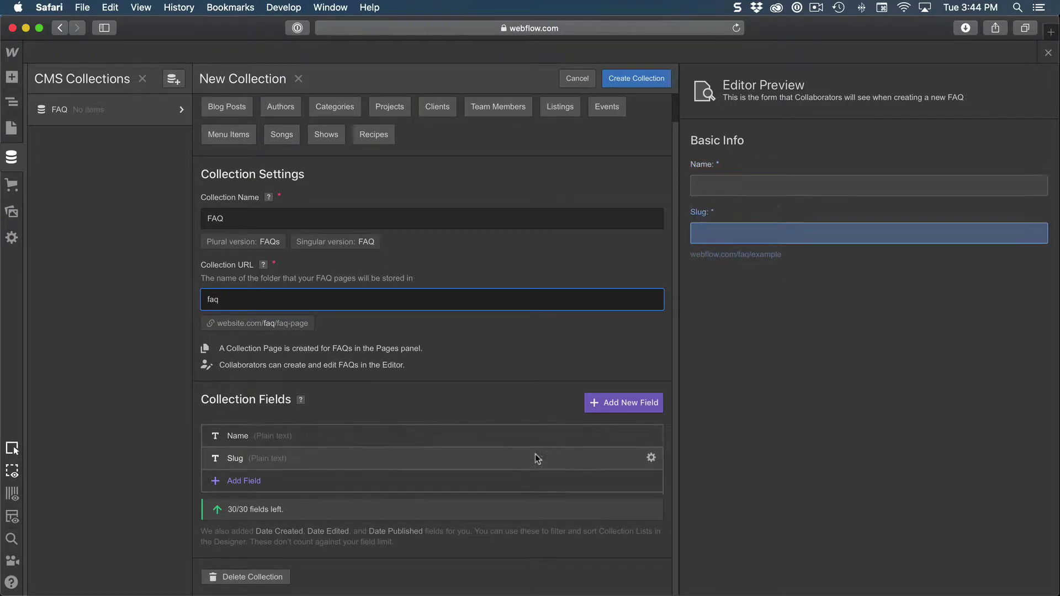
# Rename the collection's default Name field to Question and save it.
pyautogui.click(436, 437)
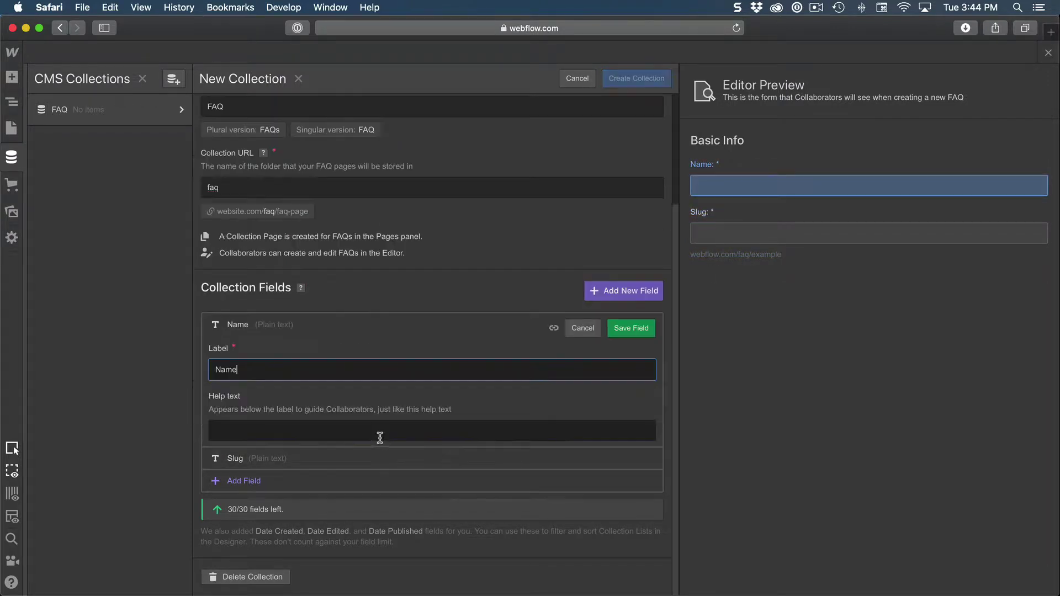
pyautogui.doubleClick(254, 377)
pyautogui.write('Question')
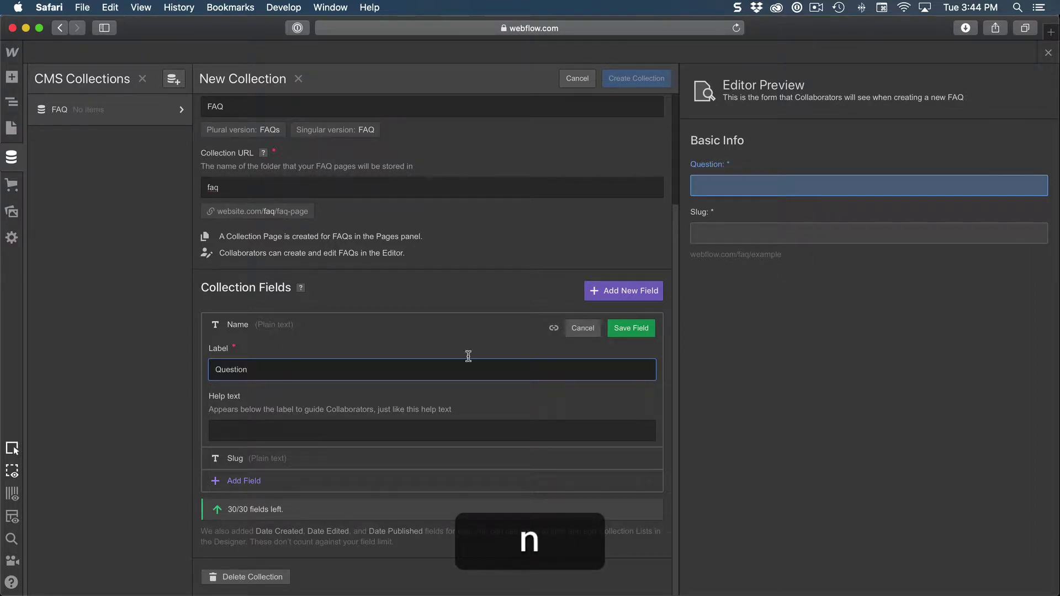
pyautogui.click(635, 330)
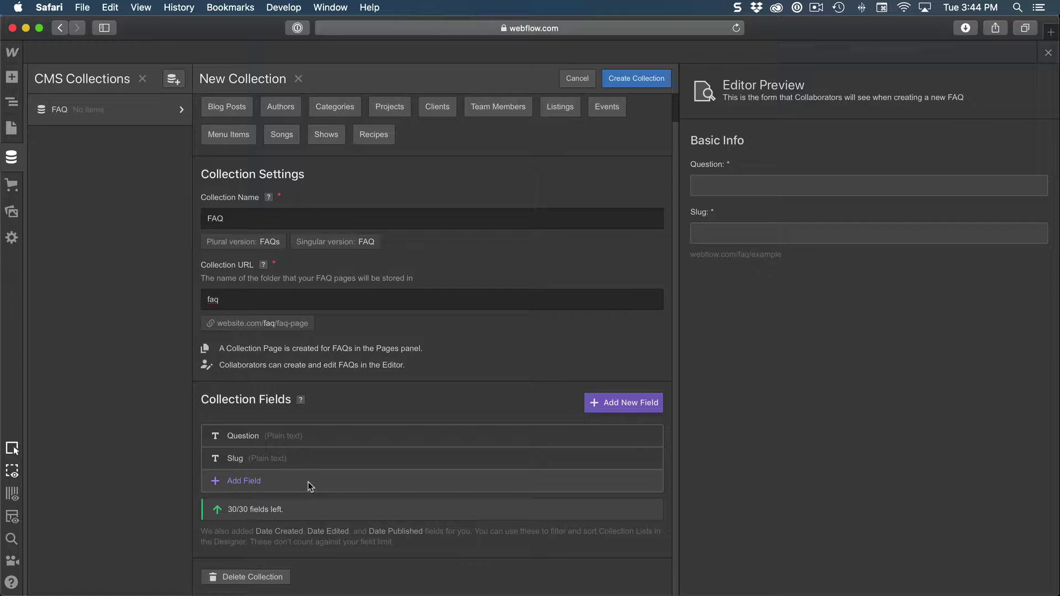
# Add a required rich-text field named Answer, then create the FAQ collection.
pyautogui.click(309, 483)
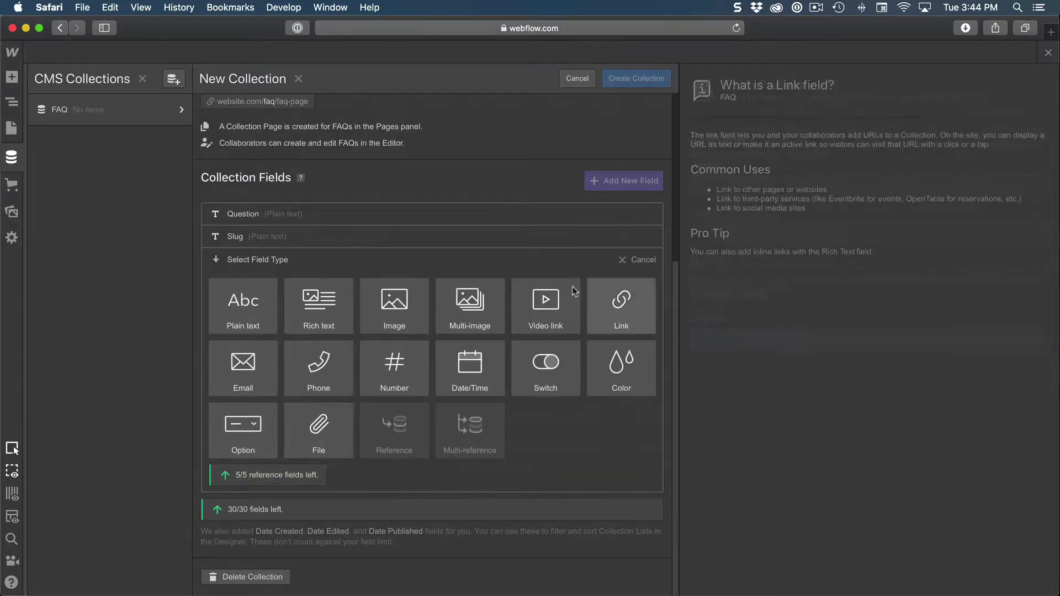
pyautogui.moveTo(521, 378)
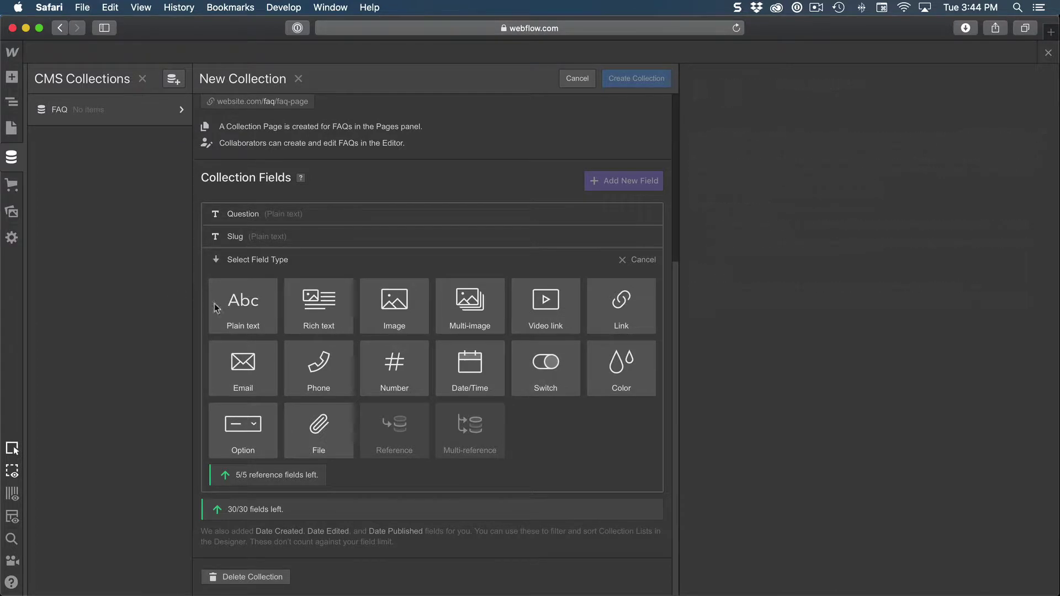
pyautogui.moveTo(399, 309)
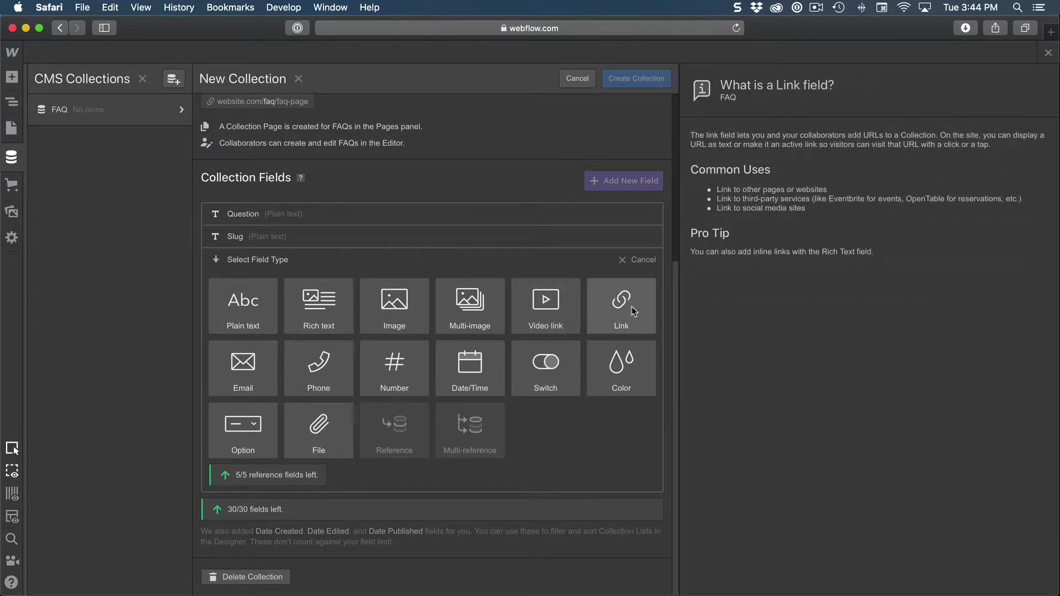
pyautogui.moveTo(217, 368)
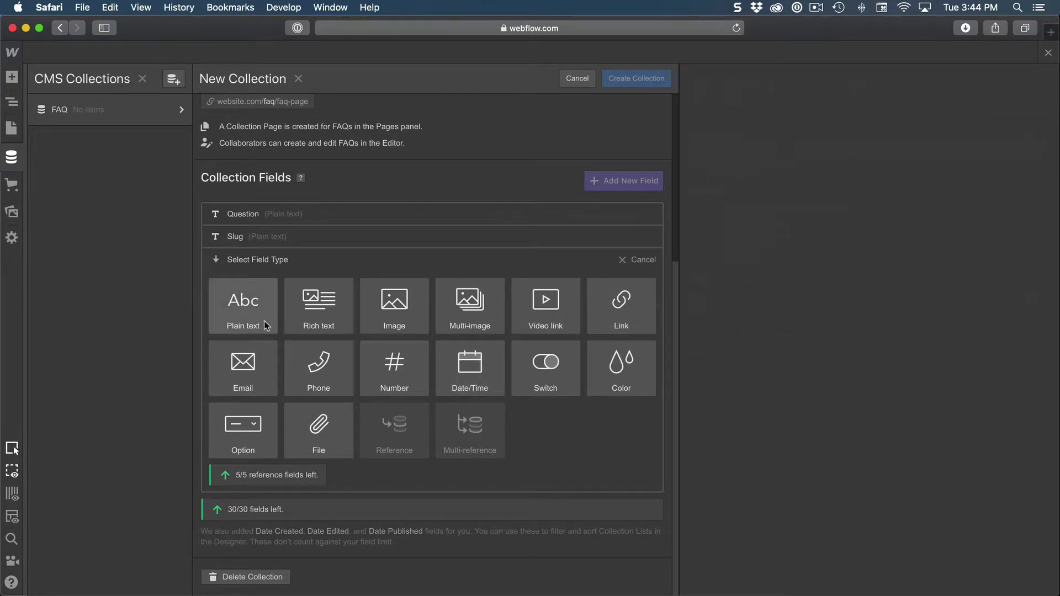
pyautogui.moveTo(304, 313)
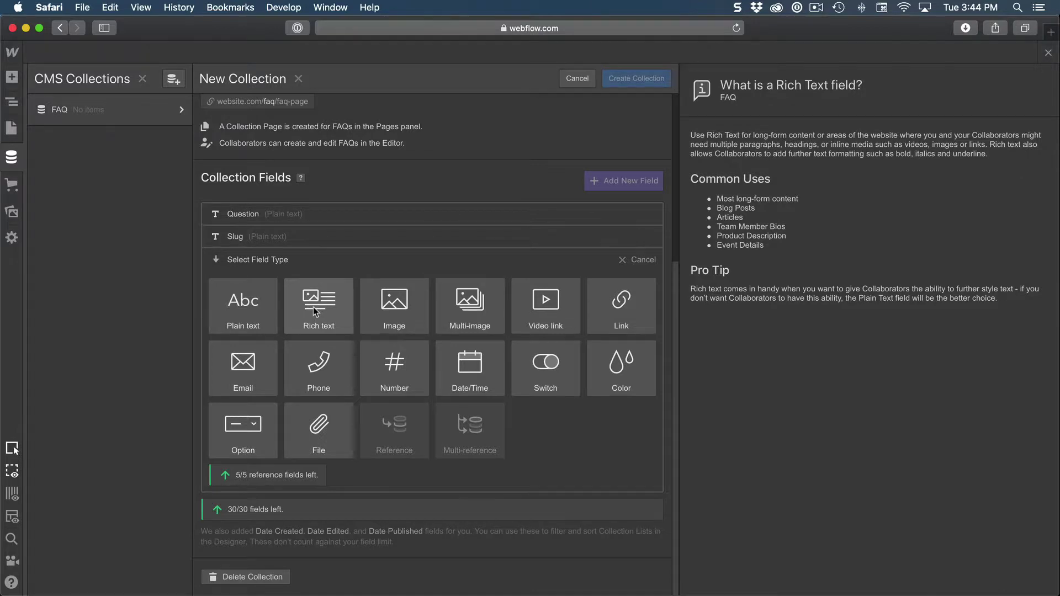
pyautogui.click(313, 307)
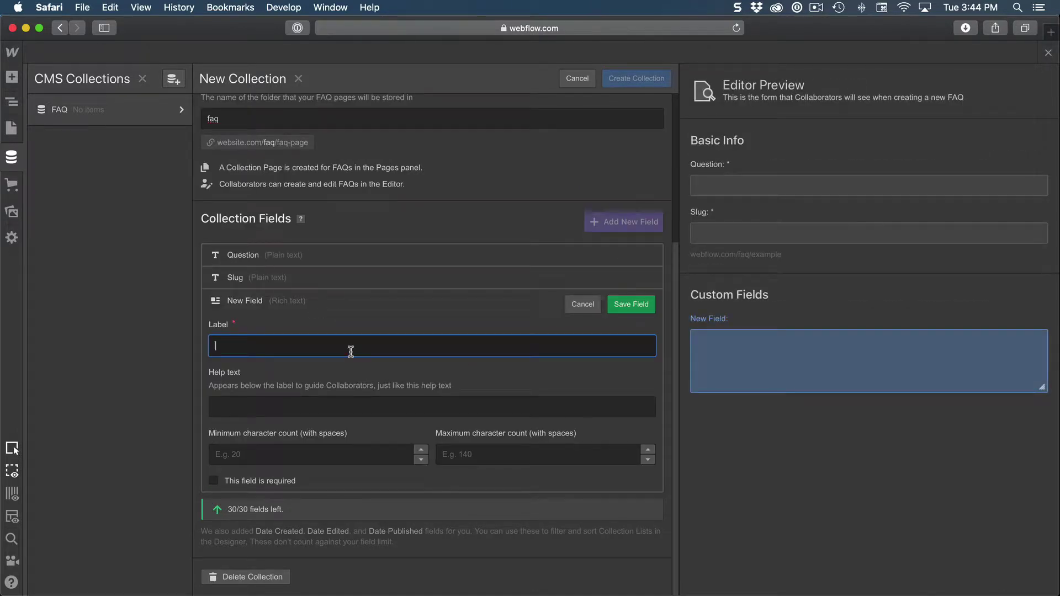
pyautogui.write('Answer')
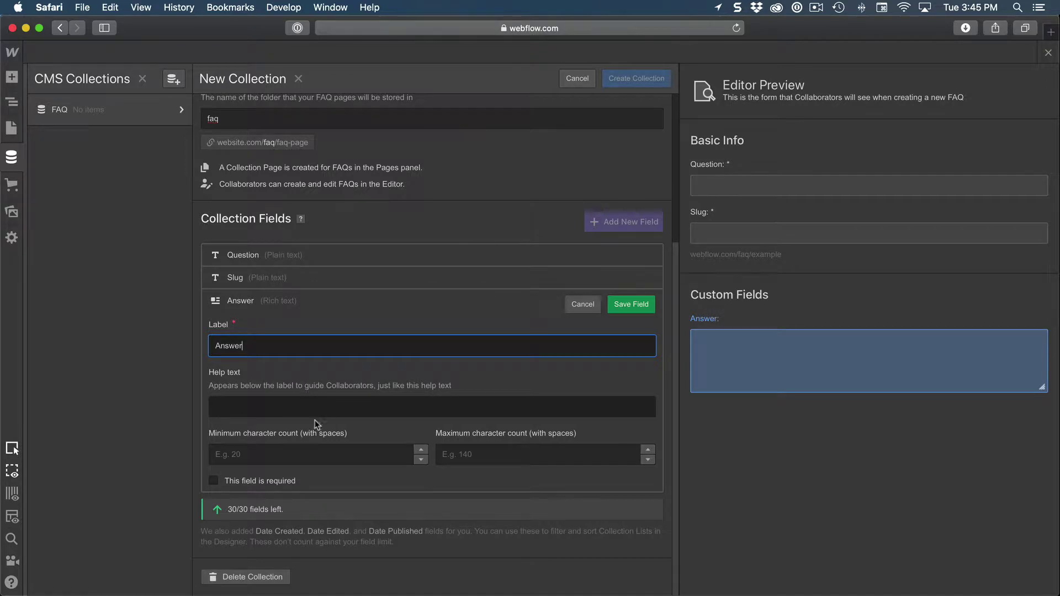
pyautogui.click(214, 481)
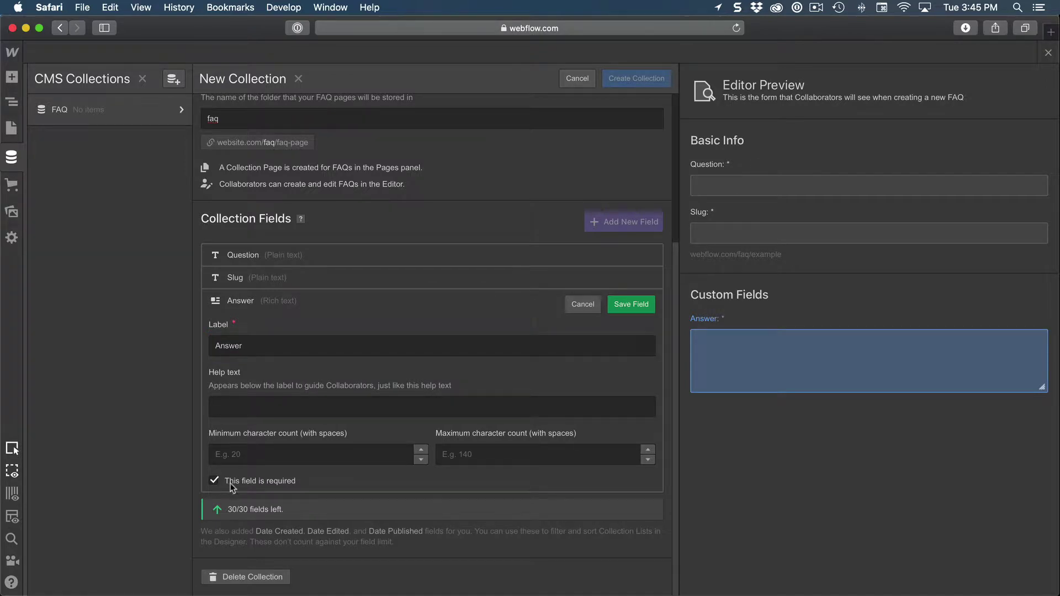
pyautogui.click(631, 306)
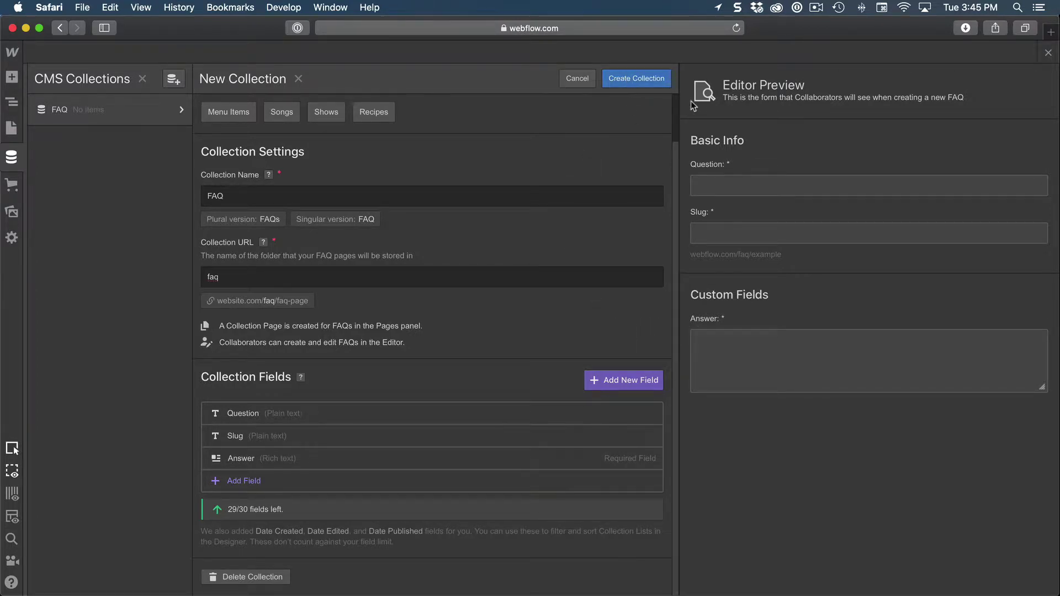
pyautogui.click(626, 80)
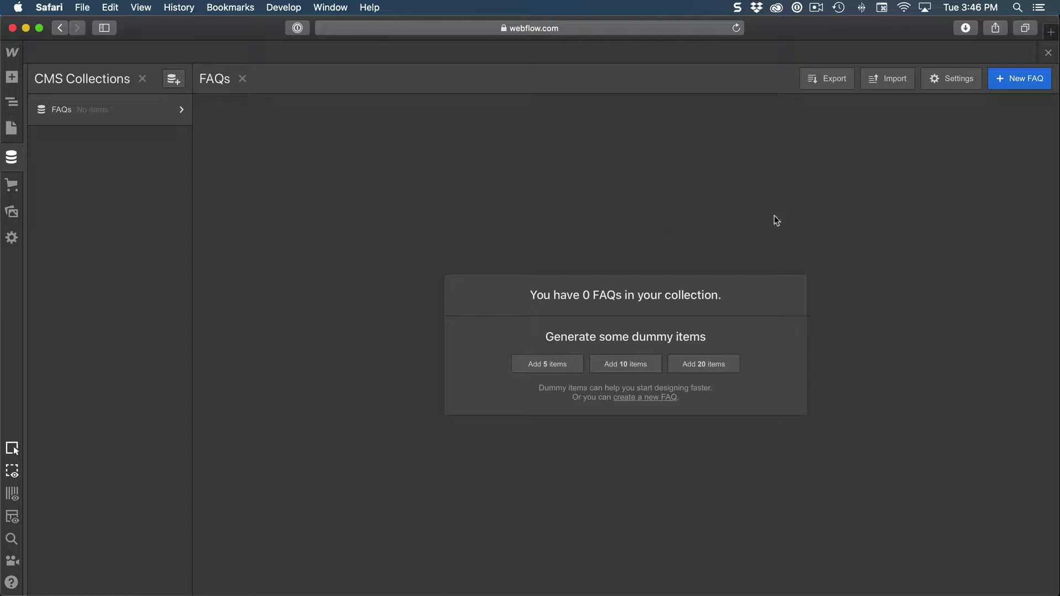
# Create a new FAQ item with the Question 'How does your license work?' pasted in.
pyautogui.click(1013, 80)
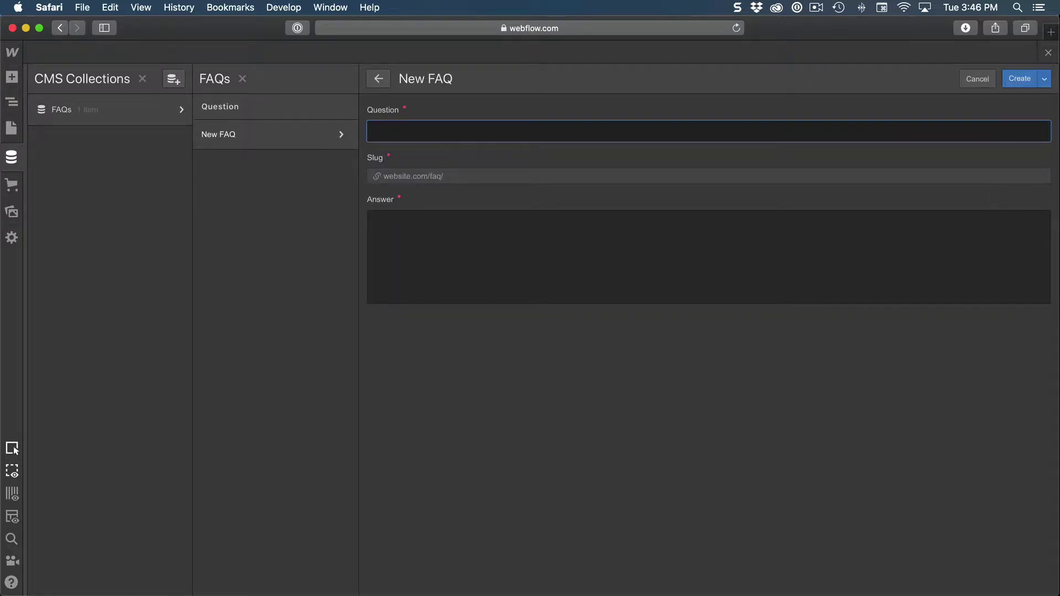
pyautogui.press('super+c')
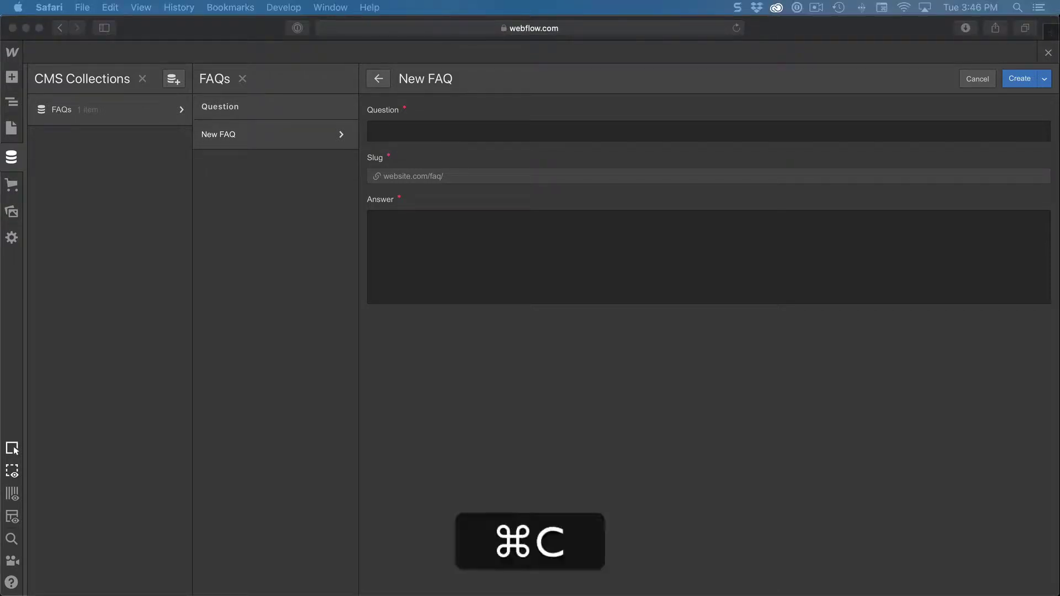
pyautogui.click(547, 138)
pyautogui.press('super+v')
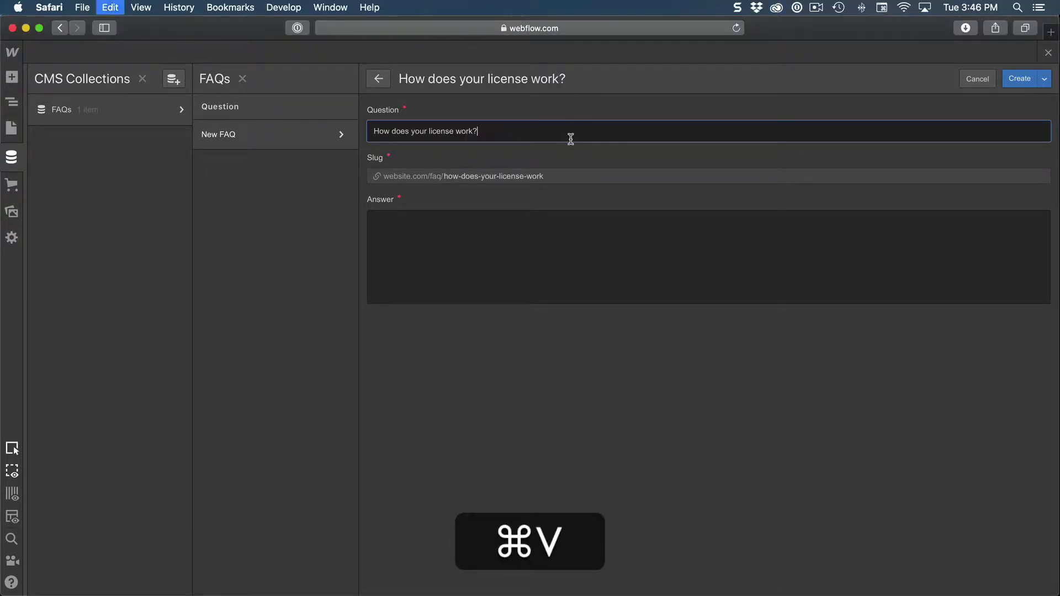
pyautogui.click(564, 253)
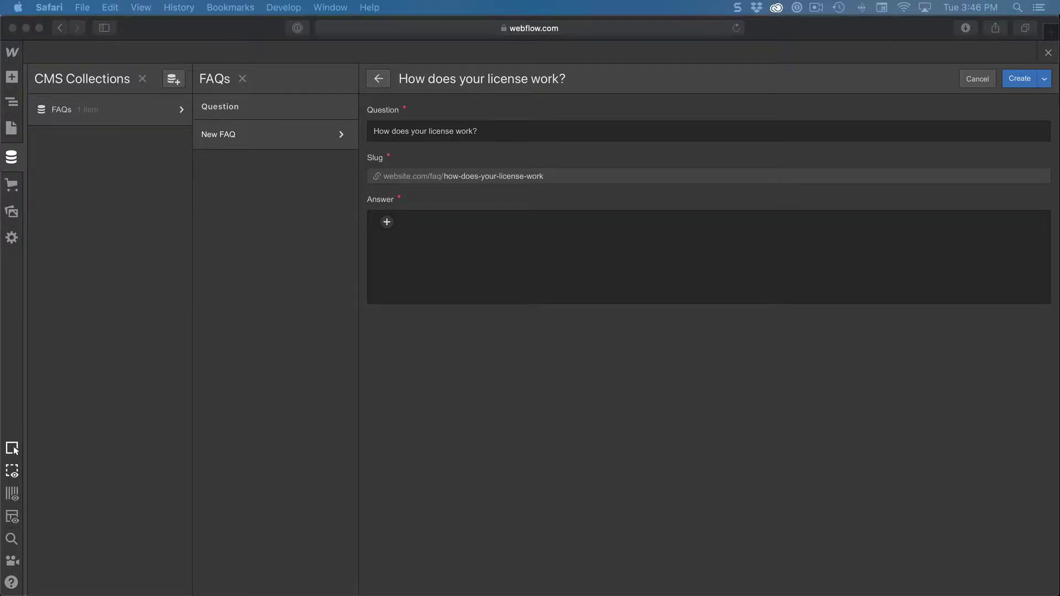
# Paste the licence answer into Answer and cut the trailing mailto address out of it.
pyautogui.press('super+c')
pyautogui.click(492, 247)
pyautogui.press('super+v')
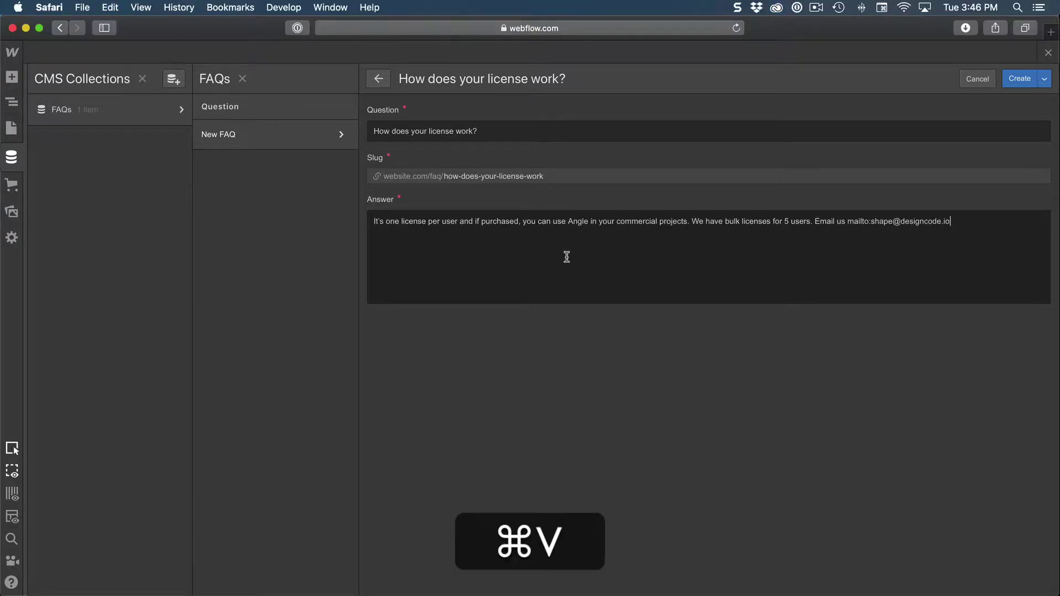
pyautogui.click(845, 221)
pyautogui.keyDown('shift'); pyautogui.click(816, 221); pyautogui.keyUp('shift')
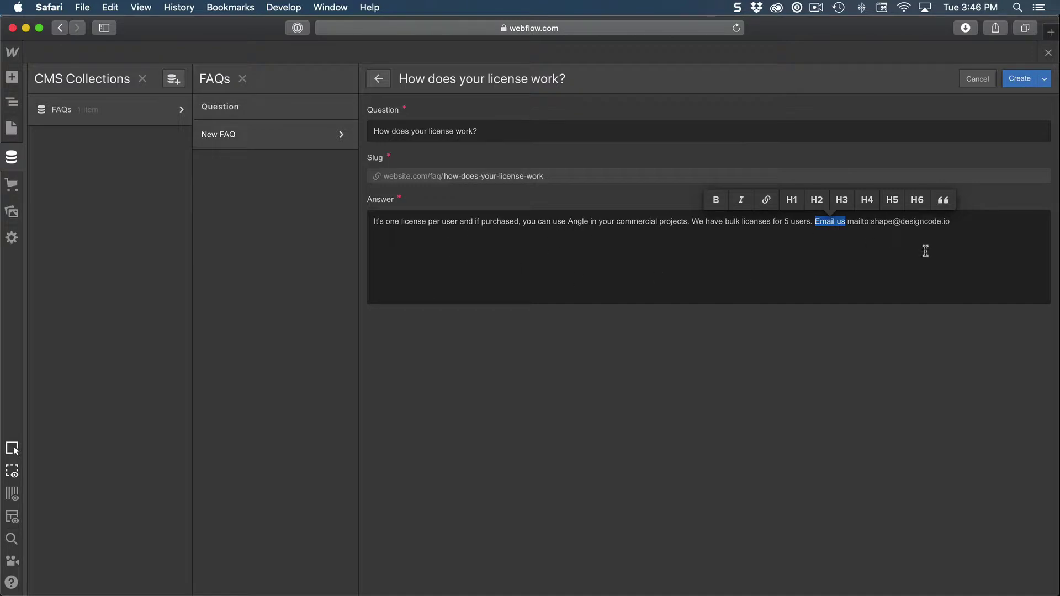
pyautogui.click(972, 224)
pyautogui.keyDown('shift'); pyautogui.click(849, 224); pyautogui.keyUp('shift')
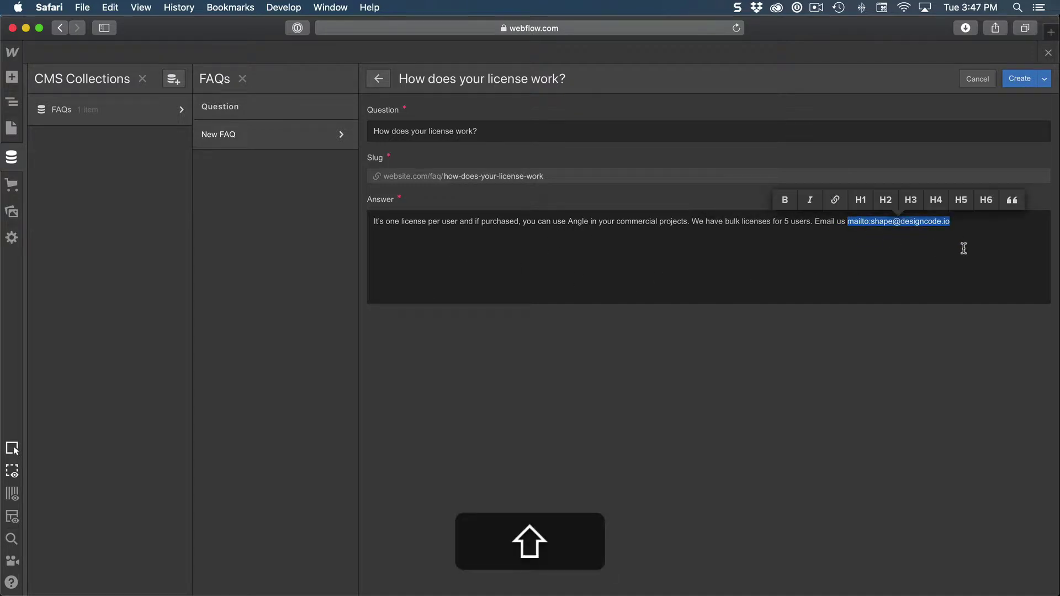
pyautogui.press('super+x')
pyautogui.press('BackSpace')
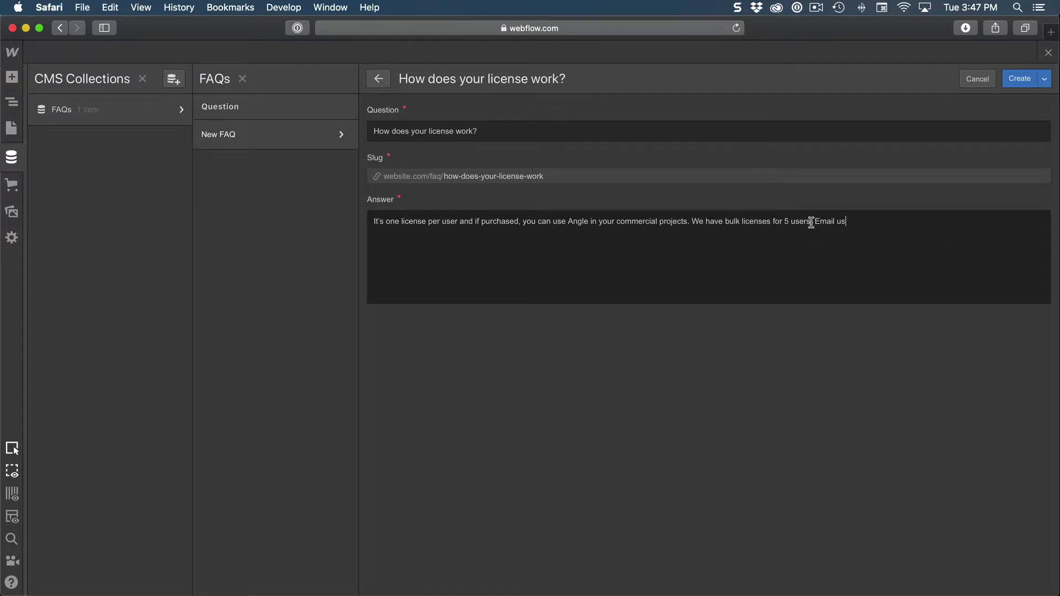
pyautogui.press('shift')
# Link 'Email us' to the support mailto address and create the licence FAQ item.
pyautogui.keyDown('shift'); pyautogui.click(814, 222); pyautogui.keyUp('shift')
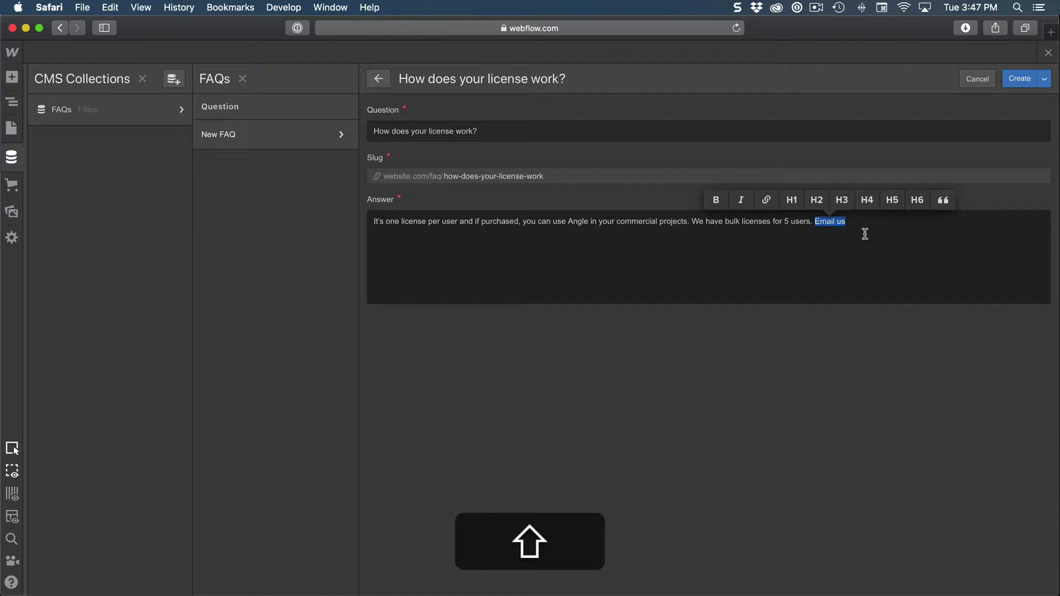
pyautogui.click(766, 201)
pyautogui.press('super+v')
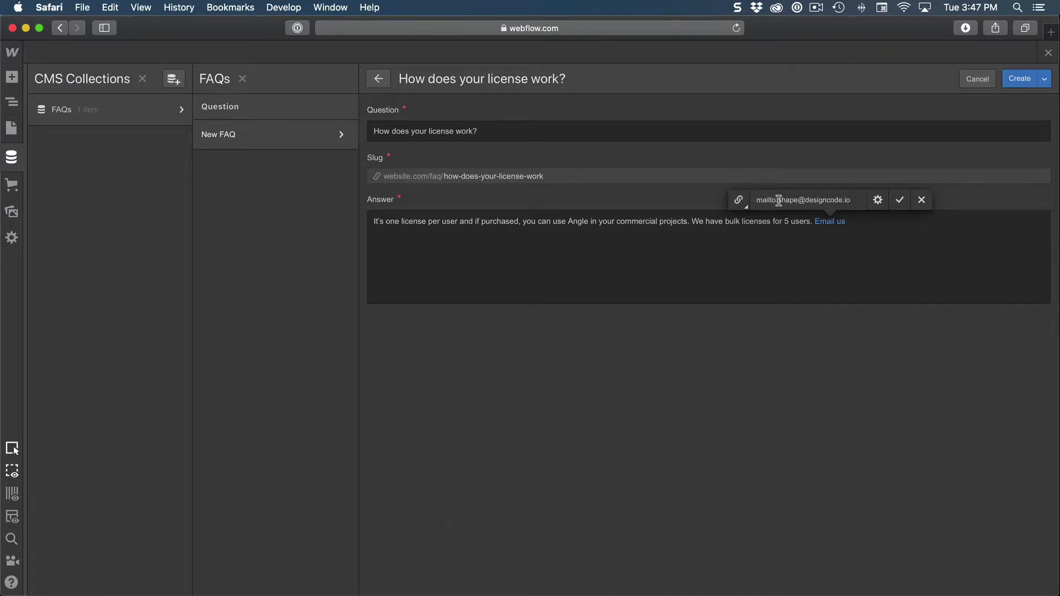
pyautogui.moveTo(778, 200); pyautogui.dragTo(755, 201)
pyautogui.click(778, 199)
pyautogui.keyDown('shift'); pyautogui.click(854, 200); pyautogui.keyUp('shift')
pyautogui.click(899, 200)
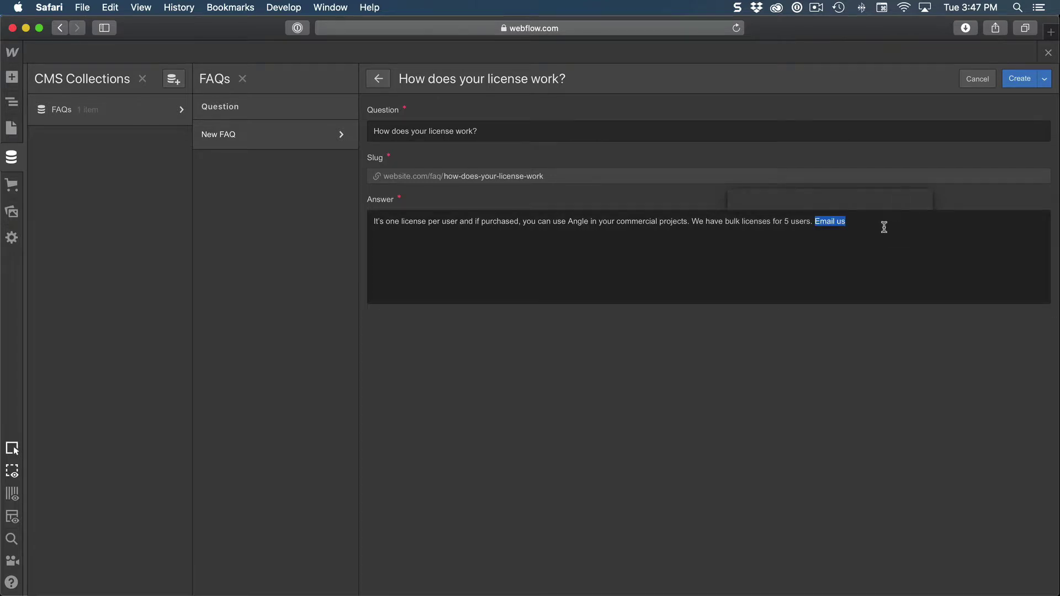
pyautogui.click(884, 227)
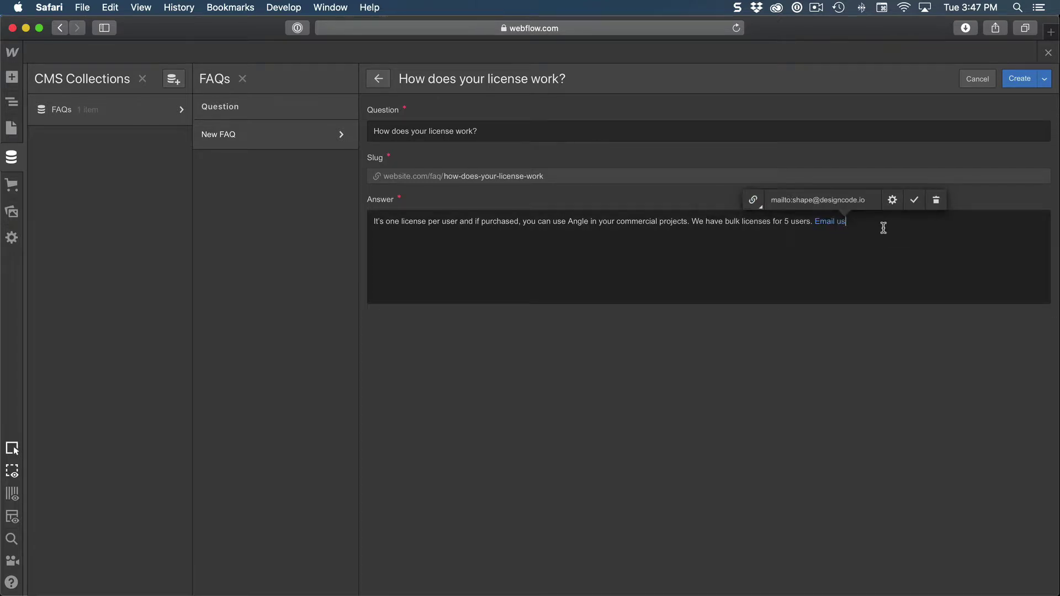
pyautogui.click(1017, 83)
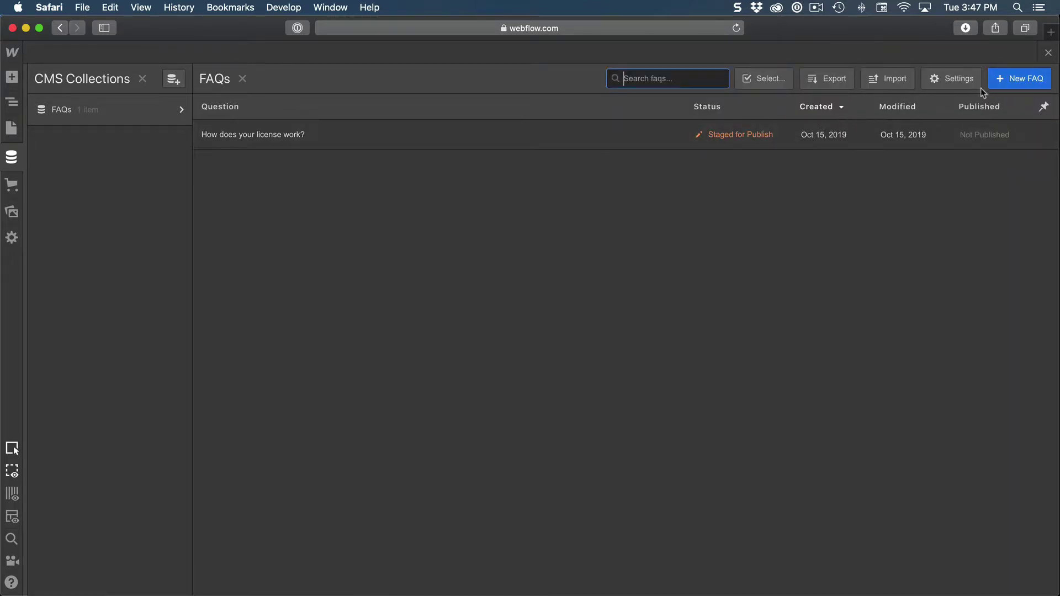
# Create a new FAQ item 'If I don't like it, will you refund me?' with its pasted refund answer.
pyautogui.click(1009, 85)
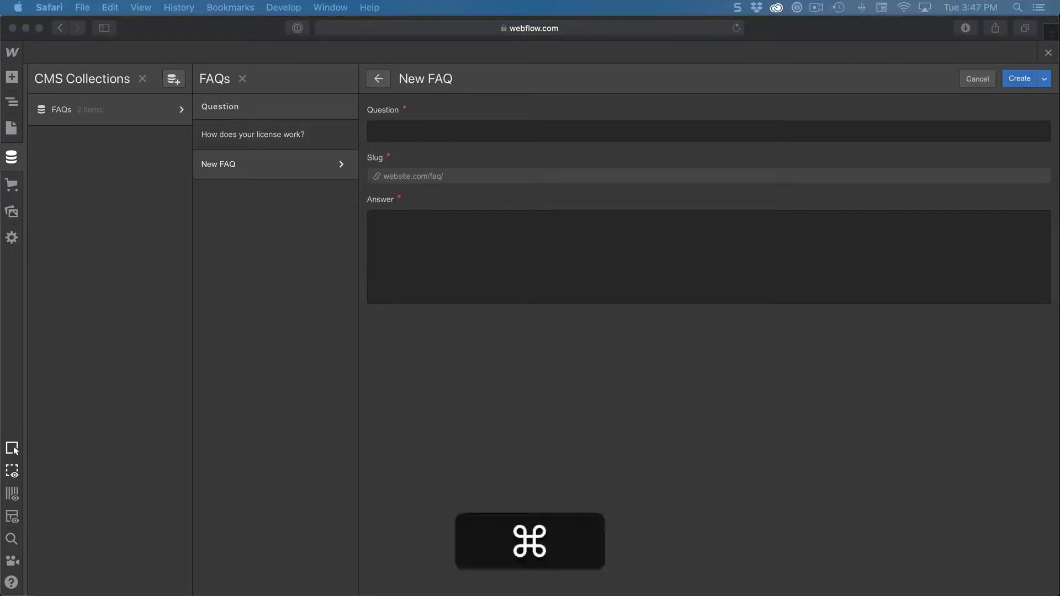
pyautogui.press('super+c')
pyautogui.click(499, 133)
pyautogui.press('super+v')
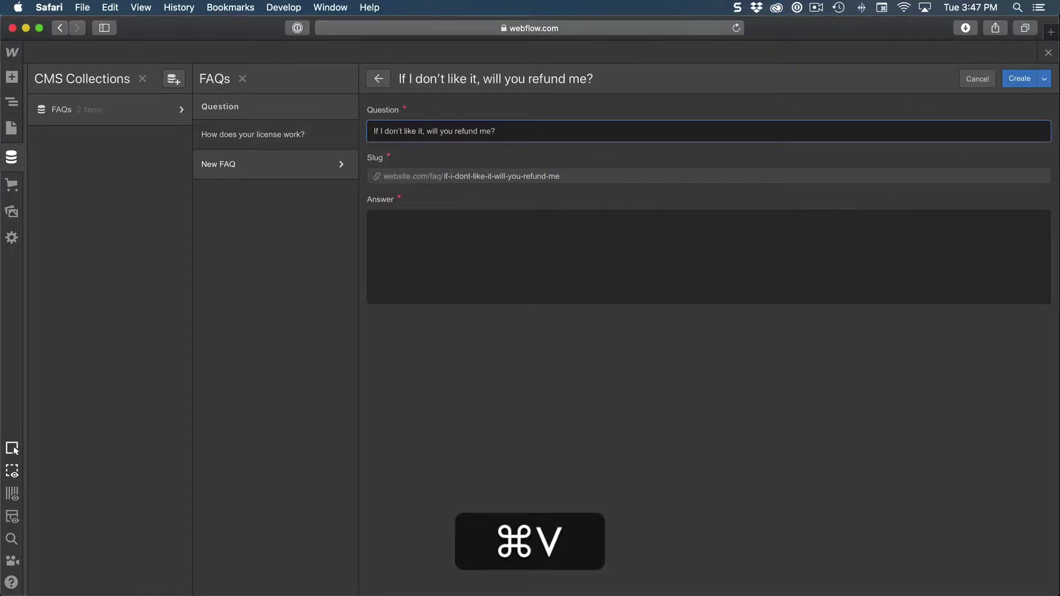
pyautogui.press('super+Tab')
pyautogui.press('super+c')
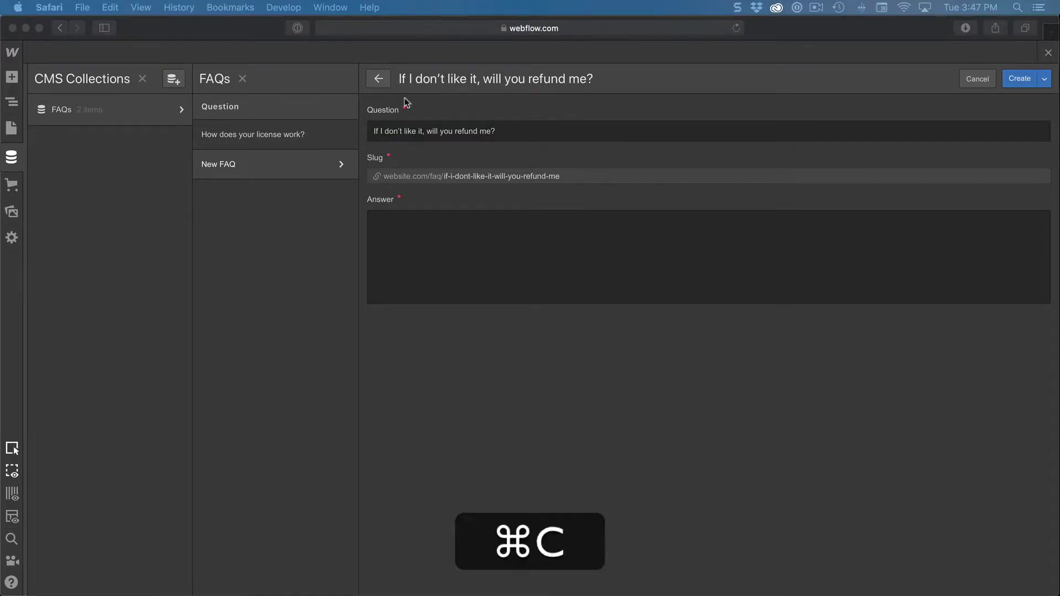
pyautogui.click(569, 248)
pyautogui.press('super+v')
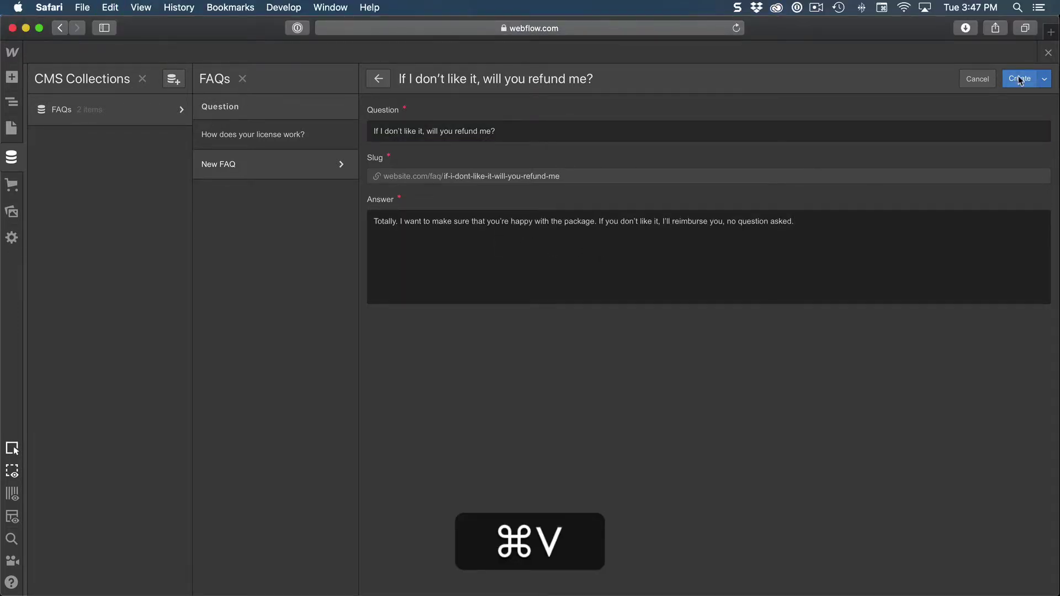
pyautogui.click(1020, 79)
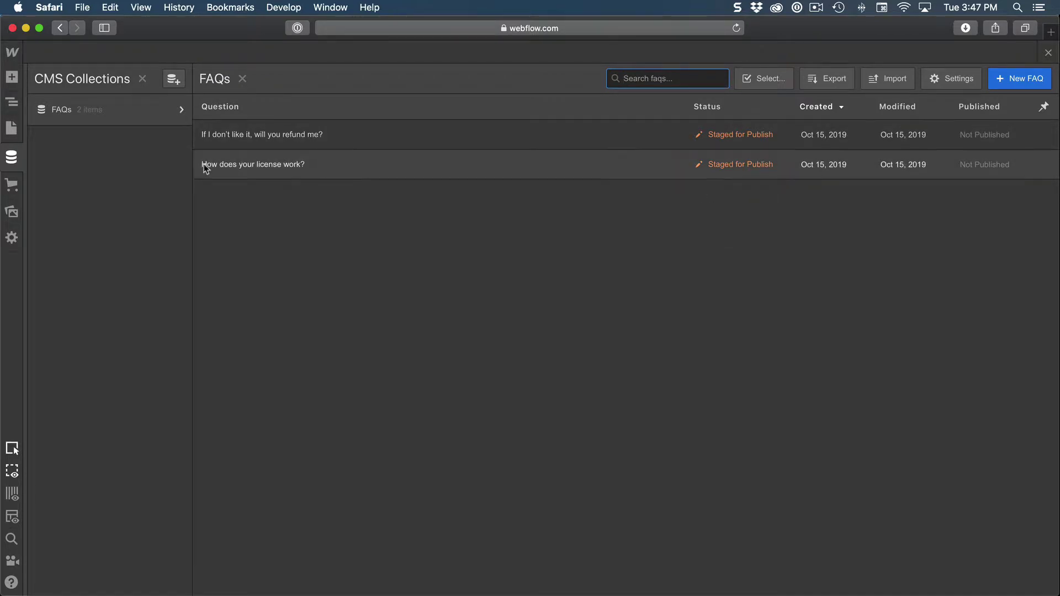
# Back on the page, set the Collection List's source to the FAQs collection.
pyautogui.click(17, 107)
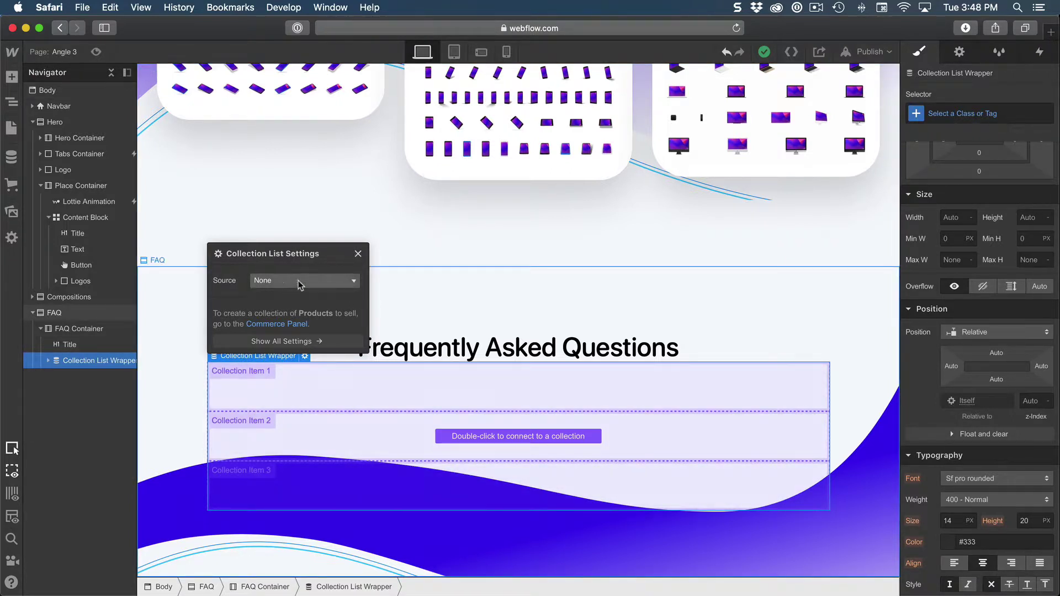
pyautogui.click(298, 285)
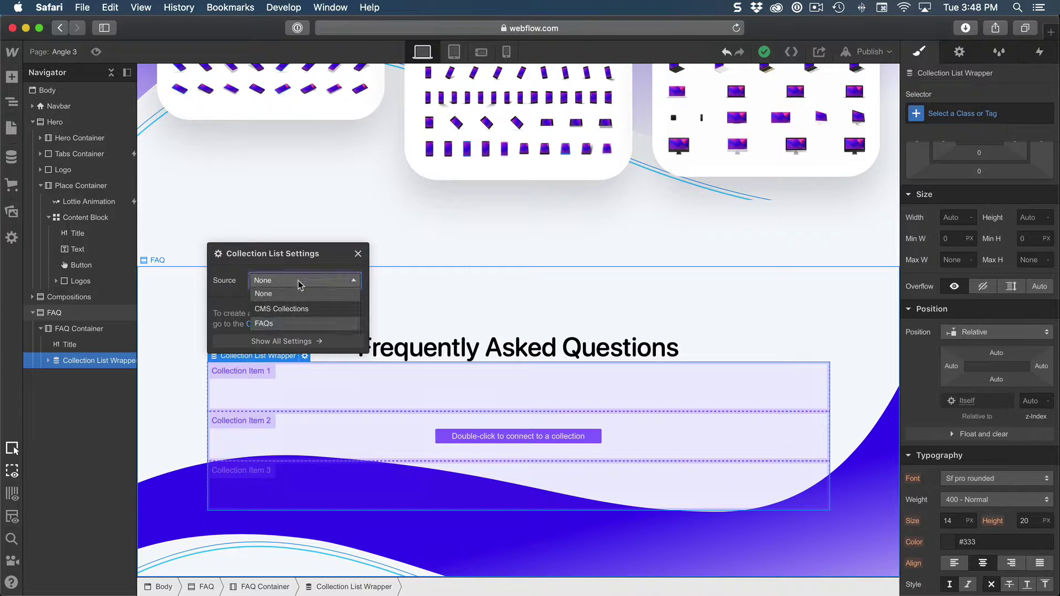
pyautogui.click(271, 324)
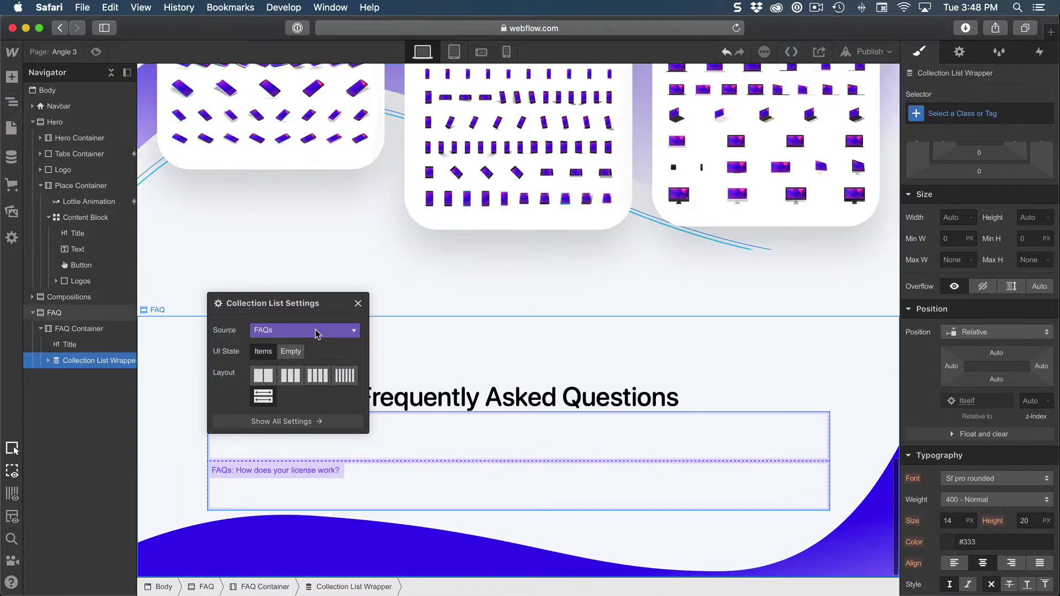
pyautogui.click(358, 304)
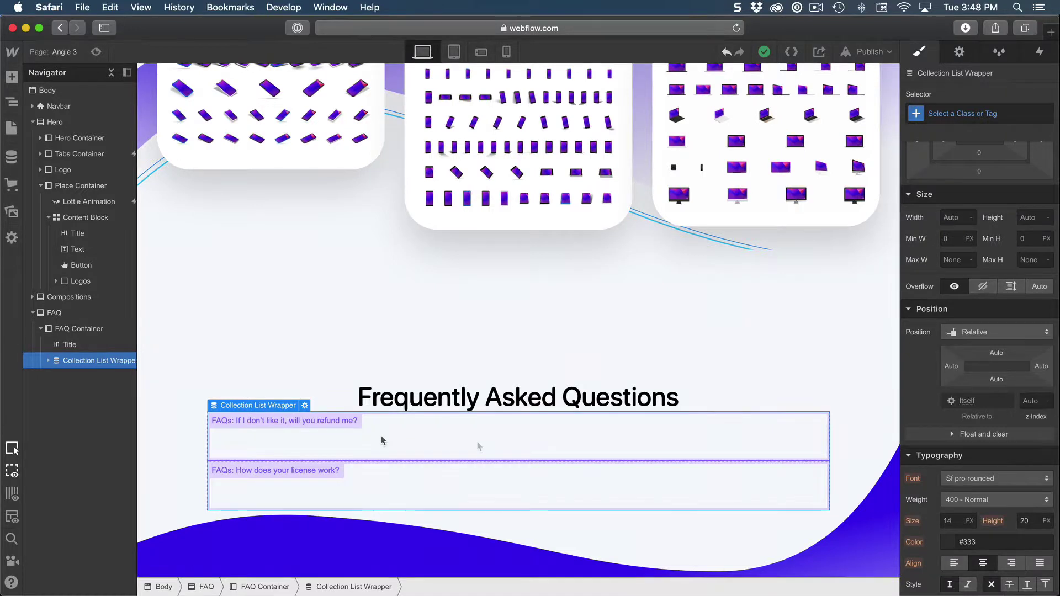
# Add a Div Block inside the Collection Item with a white background and 40 px corner radius.
pyautogui.click(48, 361)
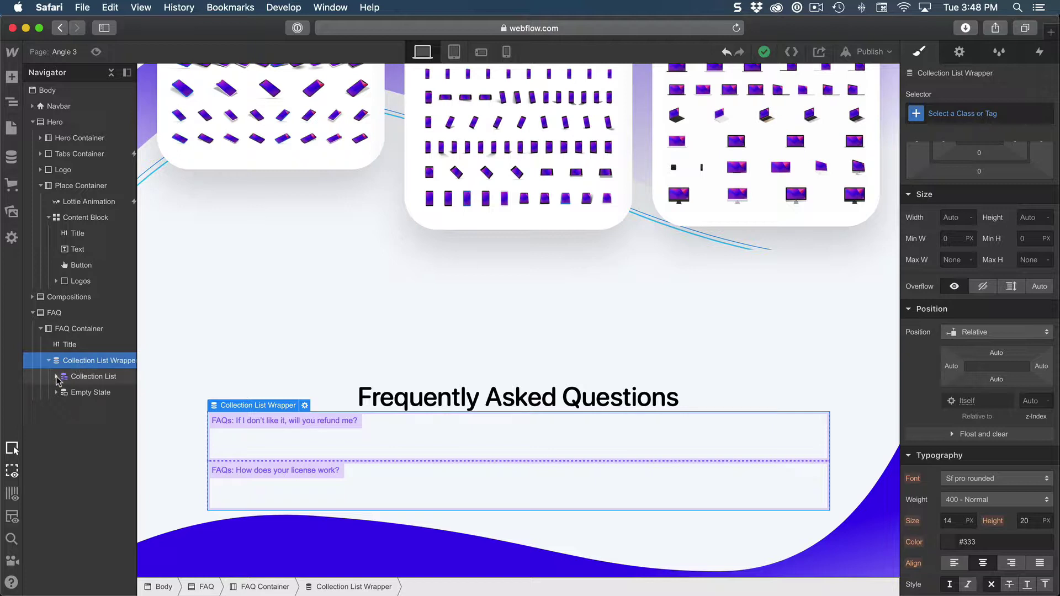
pyautogui.click(56, 376)
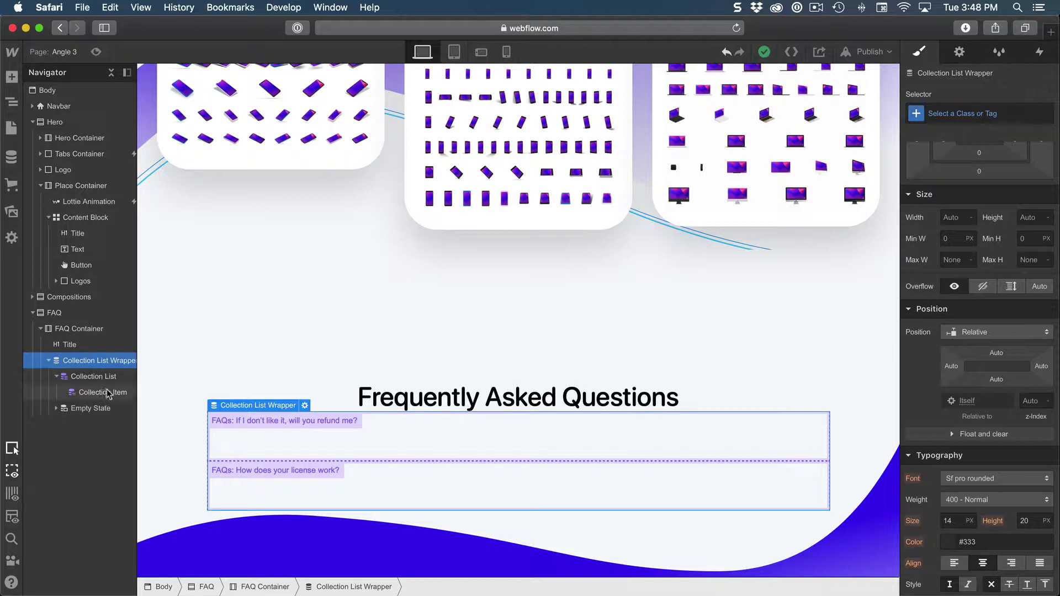
pyautogui.click(66, 394)
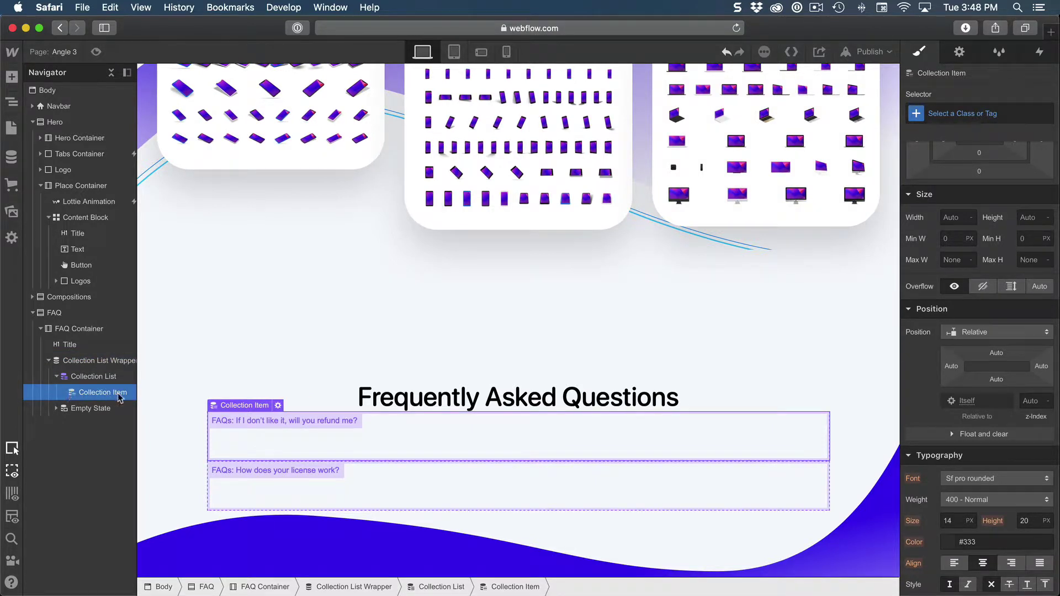
pyautogui.press('a')
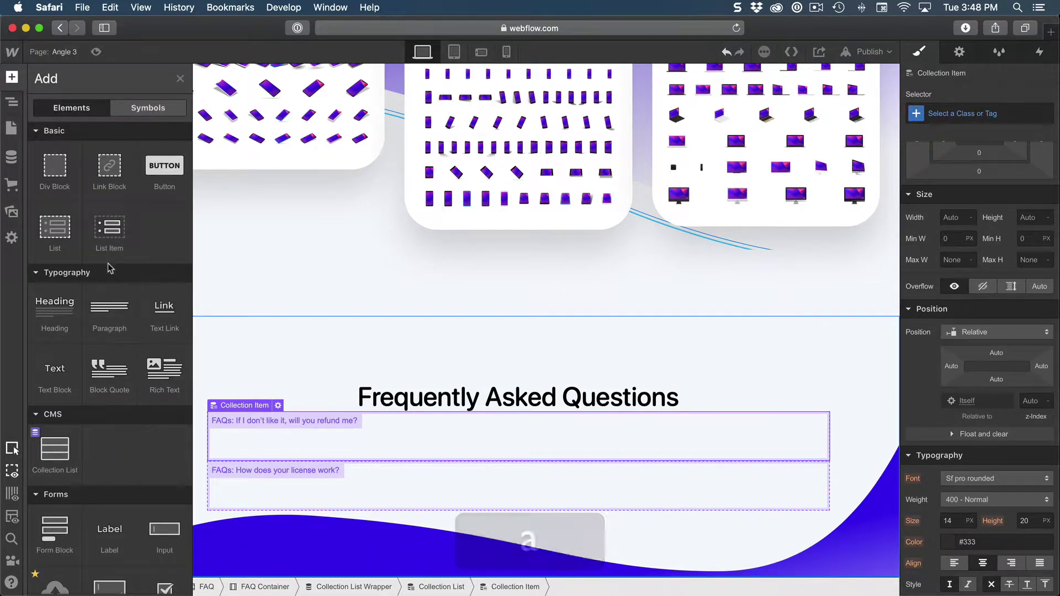
pyautogui.click(63, 186)
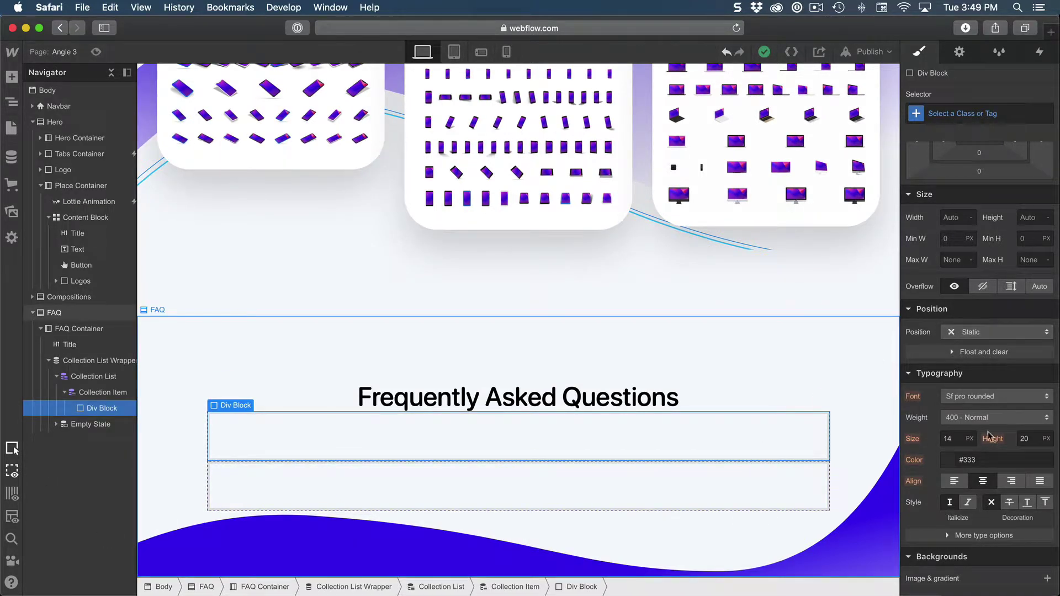
pyautogui.scroll(-6, 988, 429)
pyautogui.click(989, 258)
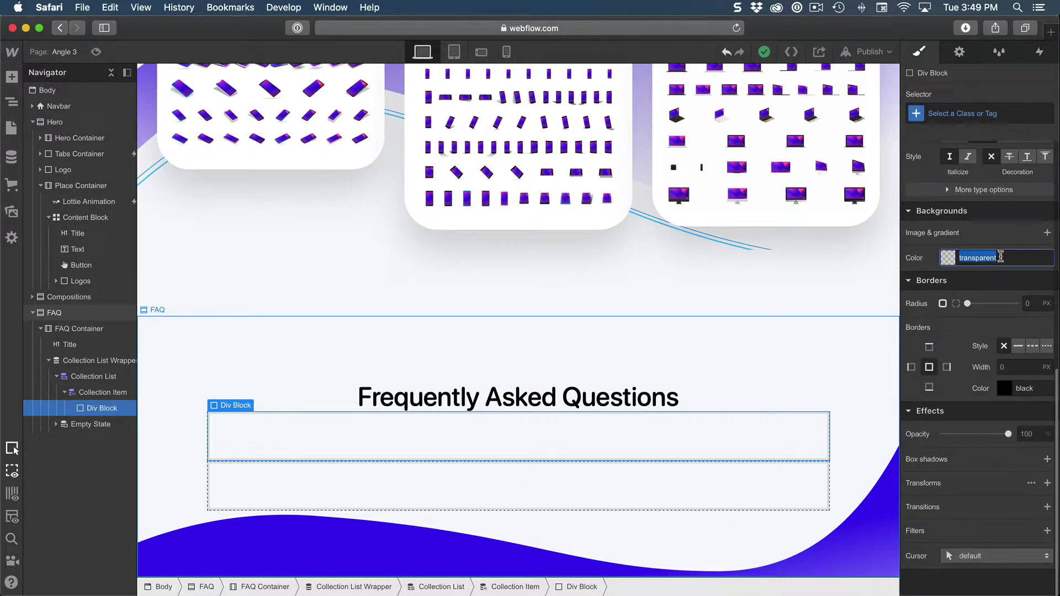
pyautogui.write('white')
pyautogui.press('Return')
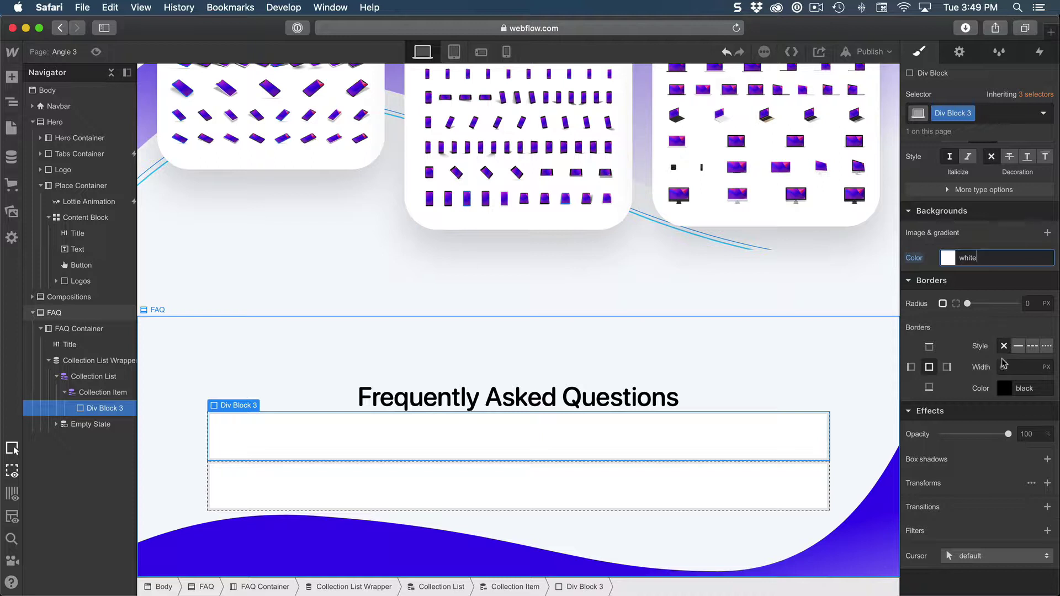
pyautogui.click(1042, 306)
pyautogui.write('40')
pyautogui.press('Return')
# Give the card a box shadow: angle 180, distance 20, blur 40, 15% opacity.
pyautogui.click(1048, 459)
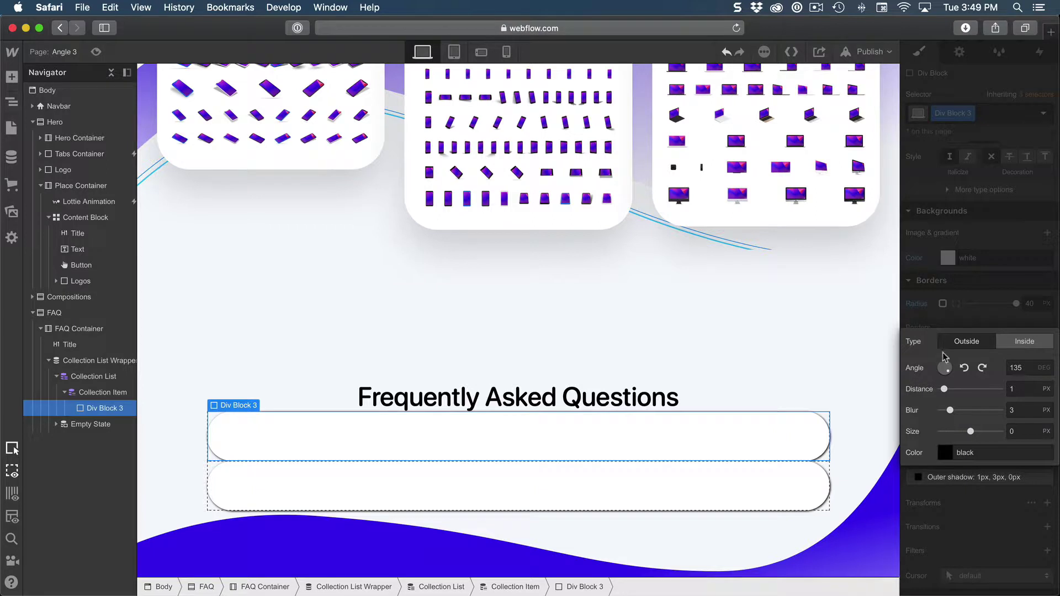
pyautogui.click(1010, 369)
pyautogui.write('180')
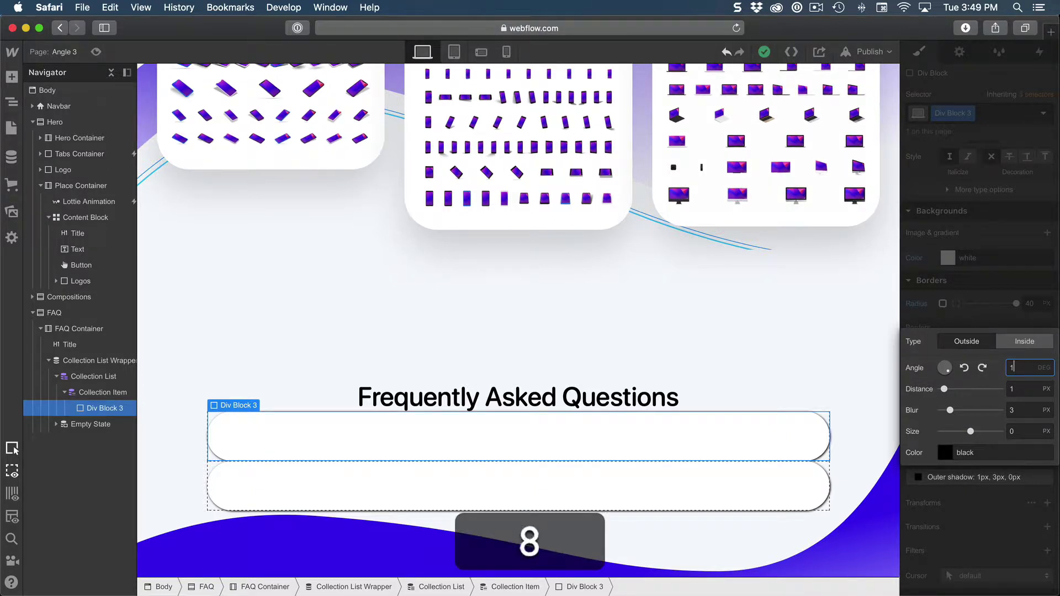
pyautogui.press('Return')
pyautogui.click(1022, 394)
pyautogui.write('20')
pyautogui.click(1020, 411)
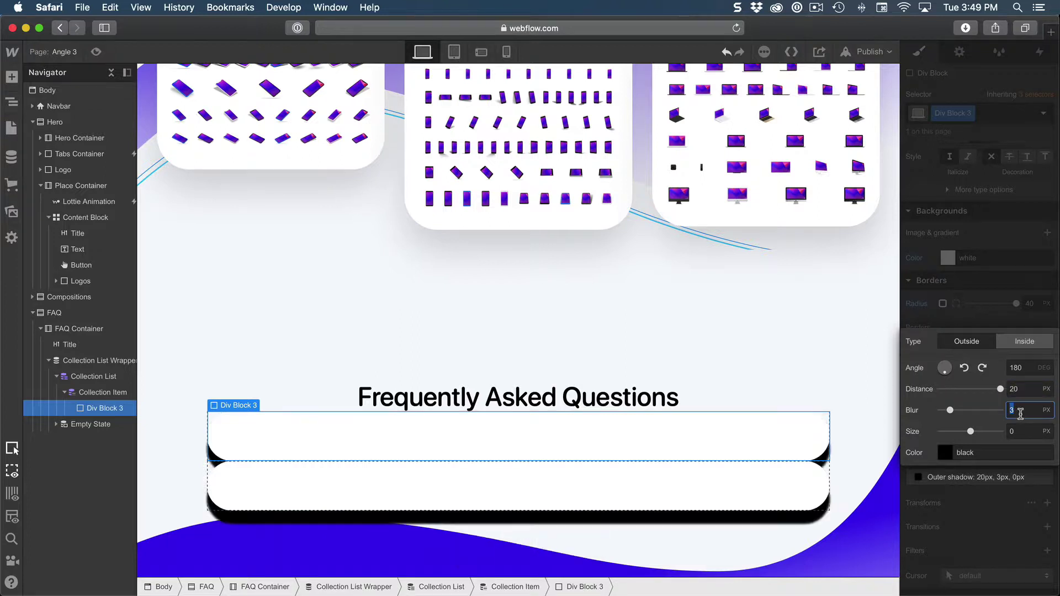
pyautogui.write('40')
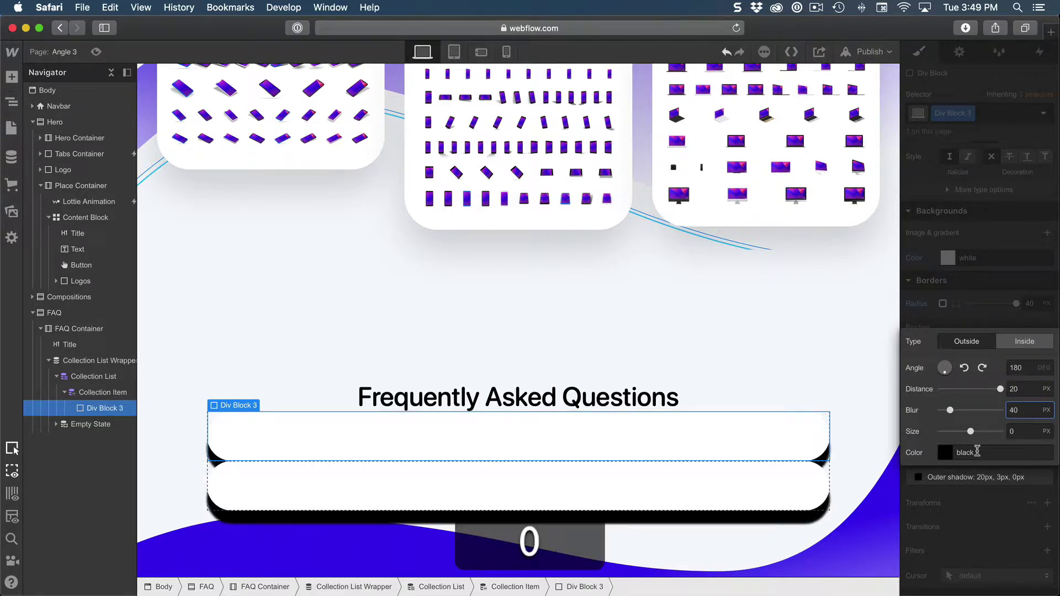
pyautogui.click(971, 452)
pyautogui.click(1044, 383)
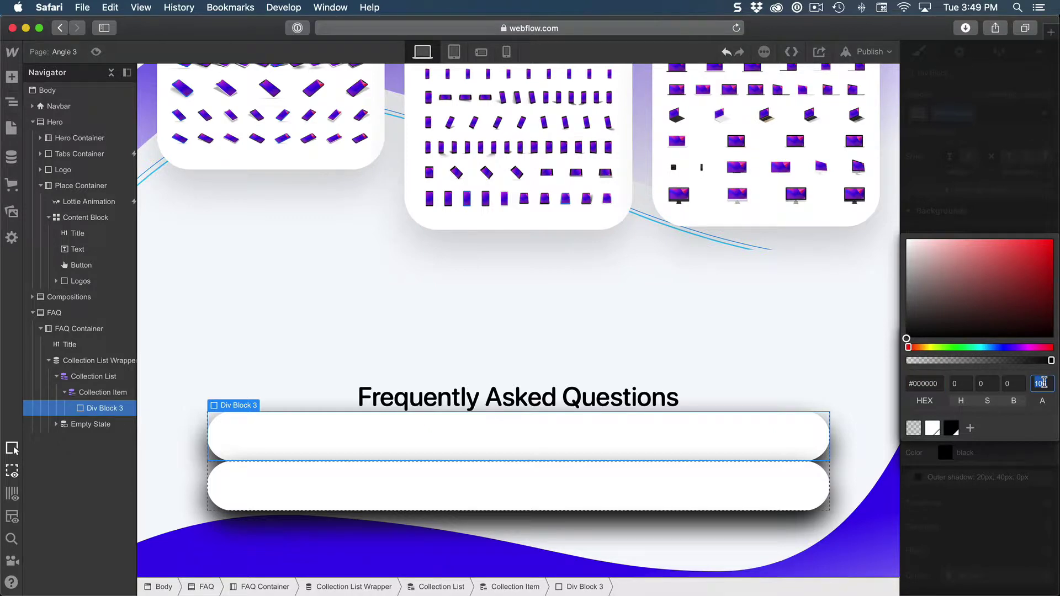
pyautogui.write('15')
pyautogui.press('Return')
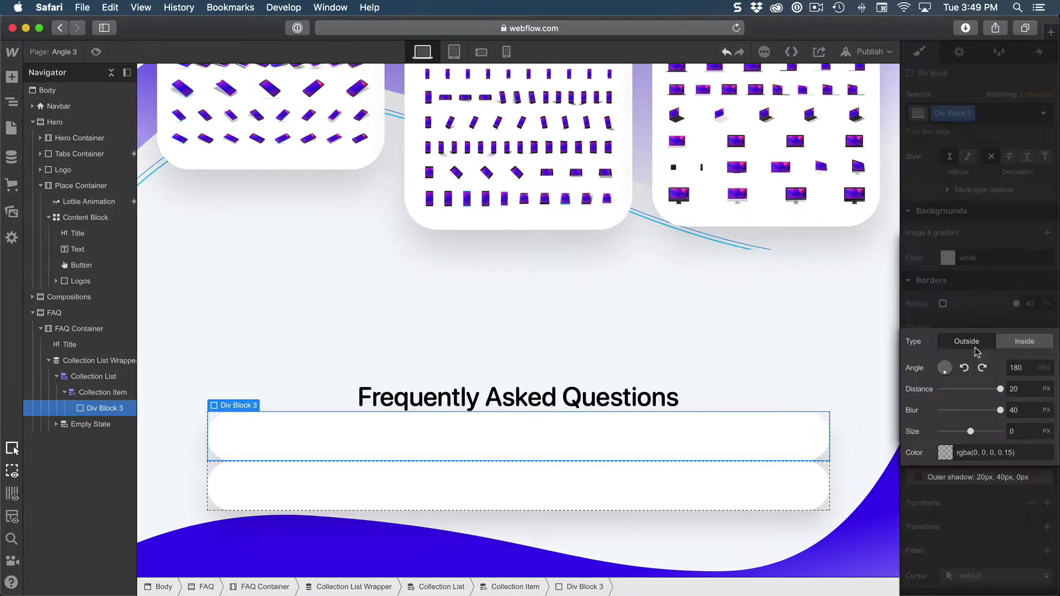
# Set the card margins to 40 px top and bottom and 20 px left and right.
pyautogui.click(990, 314)
pyautogui.scroll(8, 986, 320)
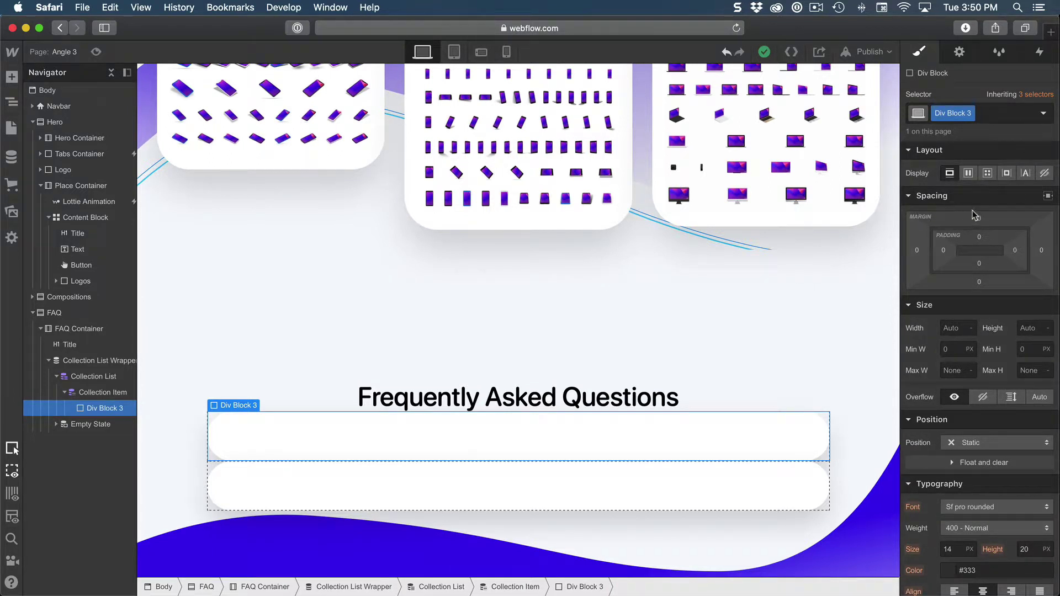
pyautogui.click(978, 218)
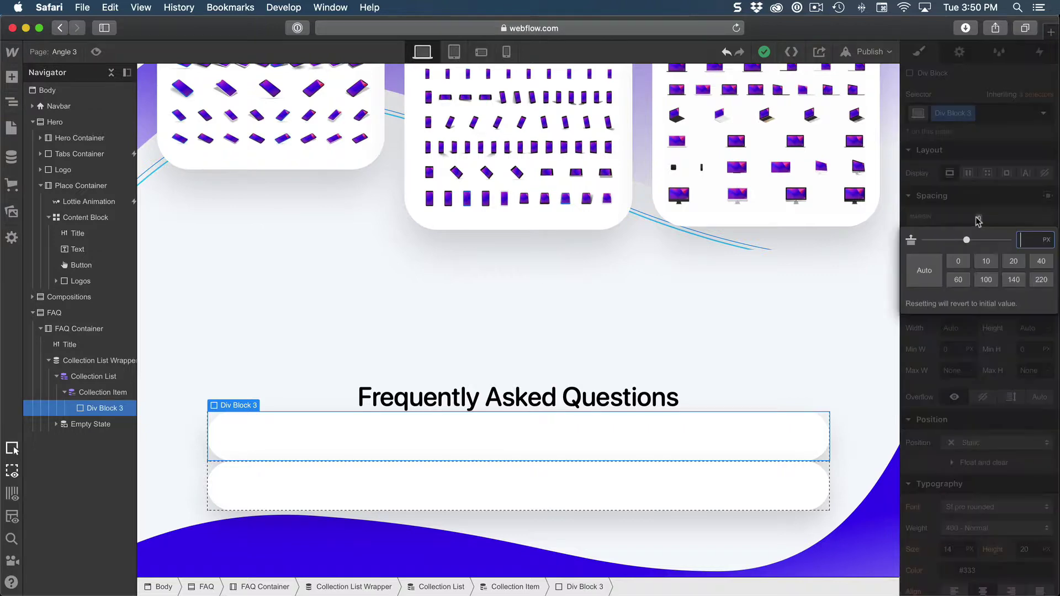
pyautogui.write('40')
pyautogui.press('Return')
pyautogui.click(978, 283)
pyautogui.write('45')
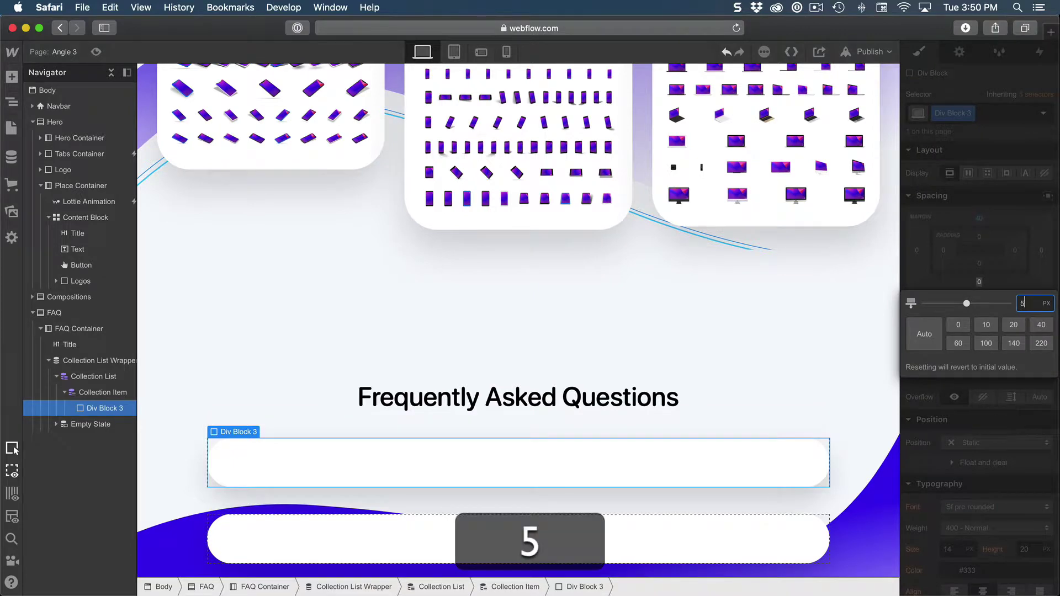
pyautogui.press('BackSpace')
pyautogui.write('0')
pyautogui.press('Return')
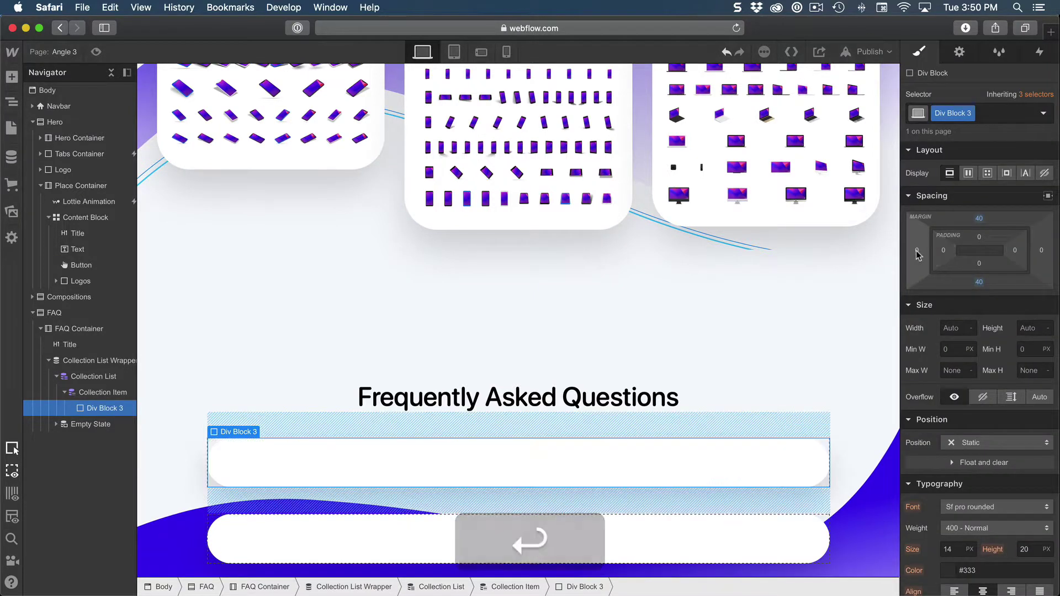
pyautogui.click(932, 253)
pyautogui.write('20')
pyautogui.press('Return')
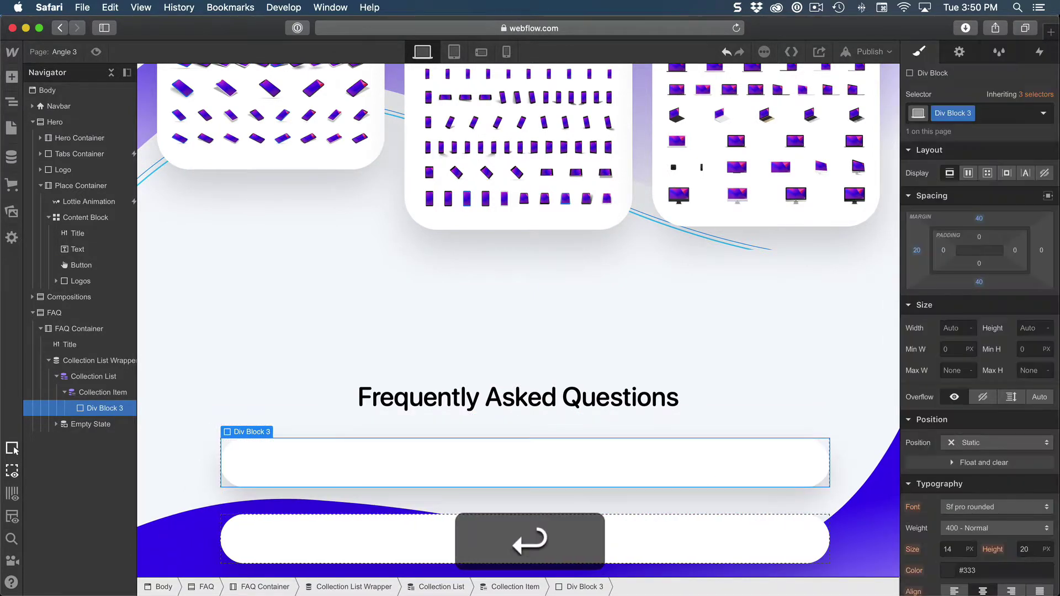
pyautogui.click(1043, 253)
pyautogui.write('20')
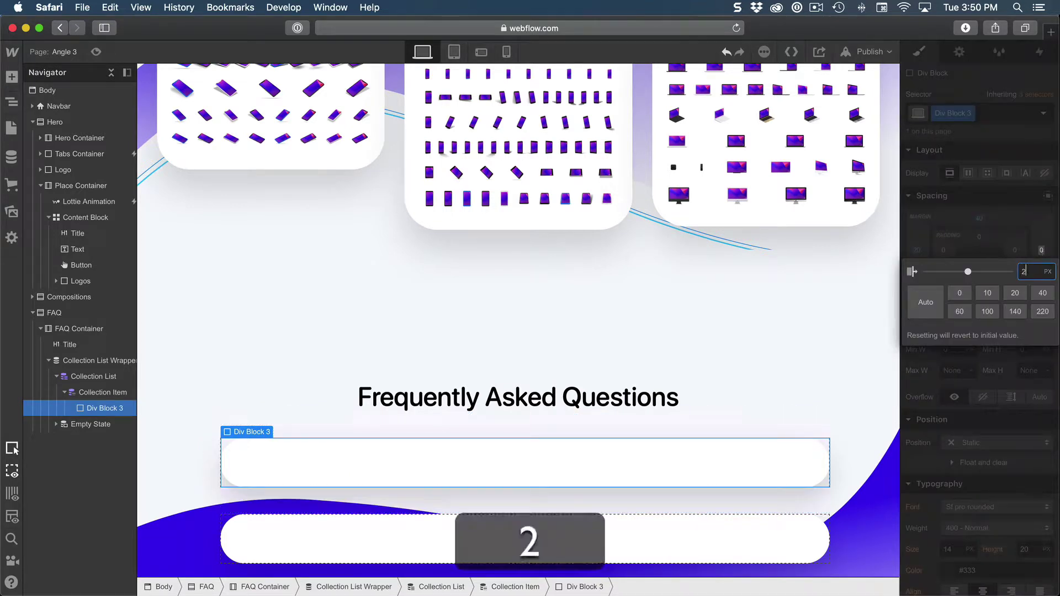
pyautogui.press('Return')
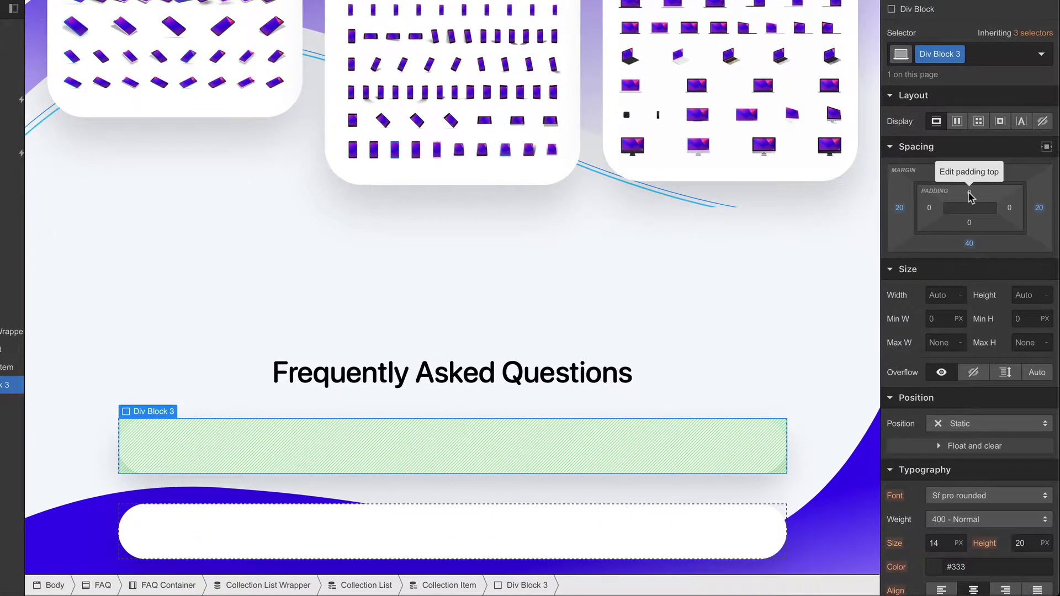
# Set the card padding to 40 px on all sides, with 20 px on top.
pyautogui.moveTo(969, 192); pyautogui.dragTo(975, 284)
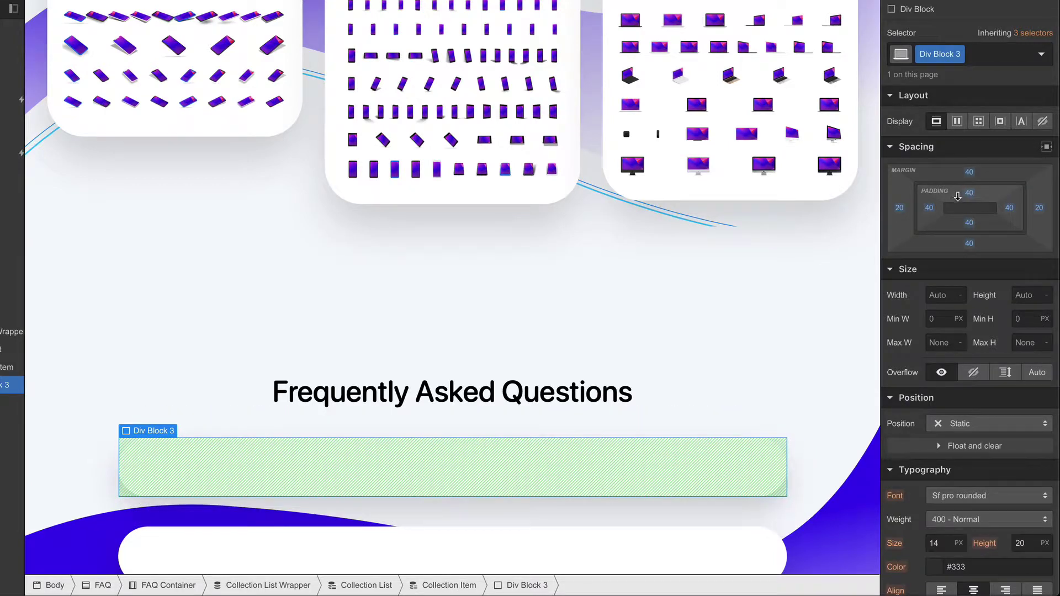
pyautogui.click(962, 194)
pyautogui.write('20')
pyautogui.press('Return')
pyautogui.scroll(-3, 561, 243)
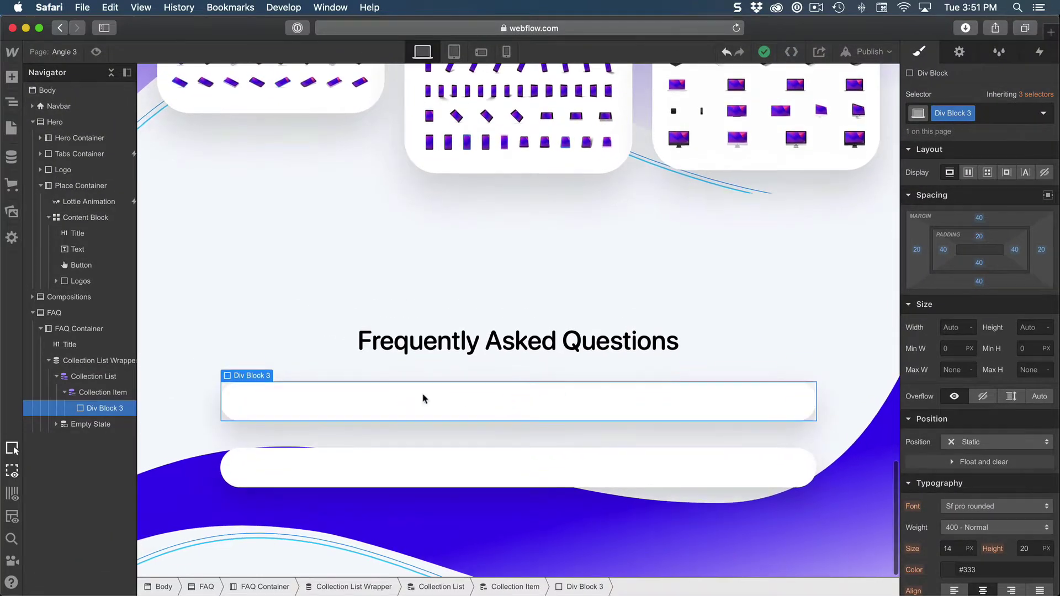
# Add an H3 heading to the card and bind its text to the FAQs Question field.
pyautogui.press('a')
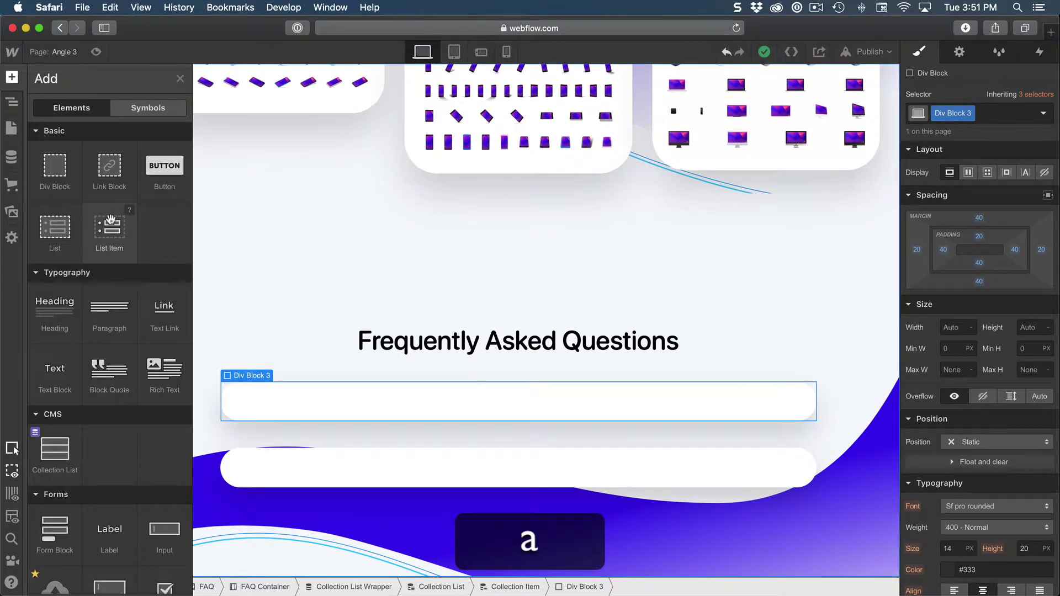
pyautogui.click(57, 303)
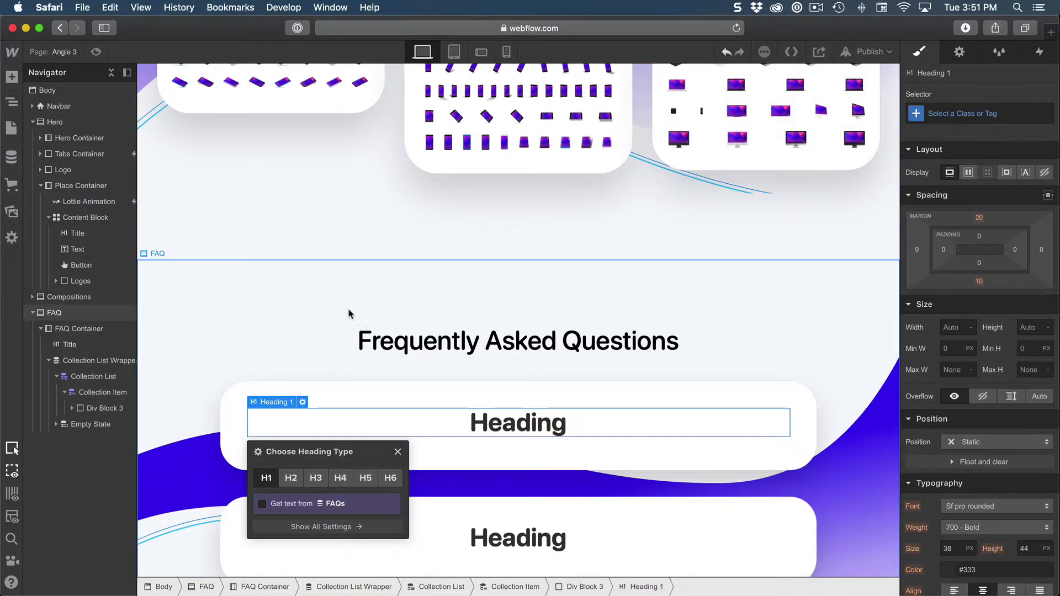
pyautogui.scroll(-3, 348, 315)
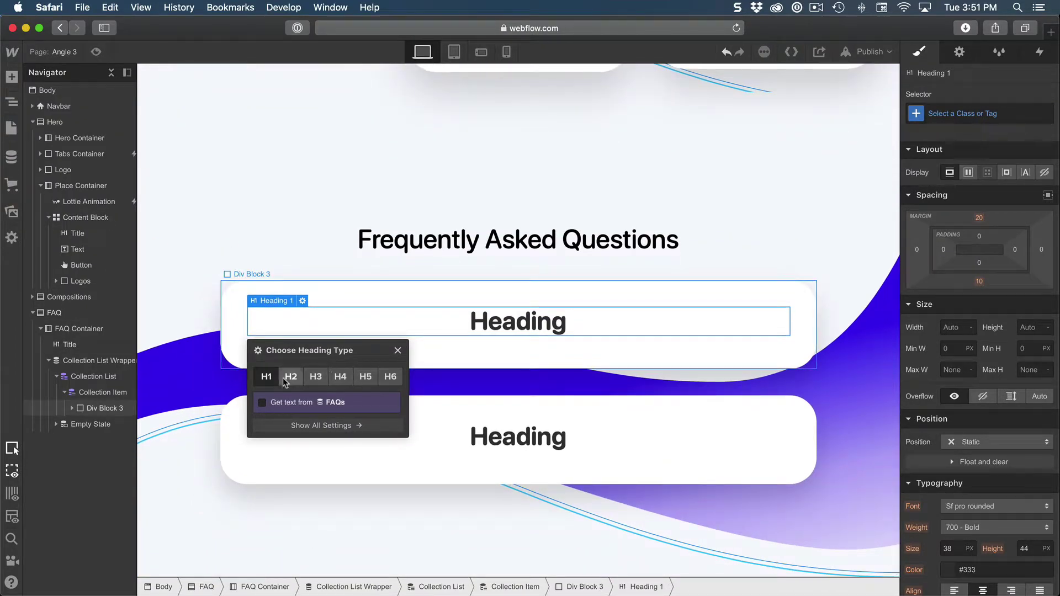
pyautogui.click(314, 377)
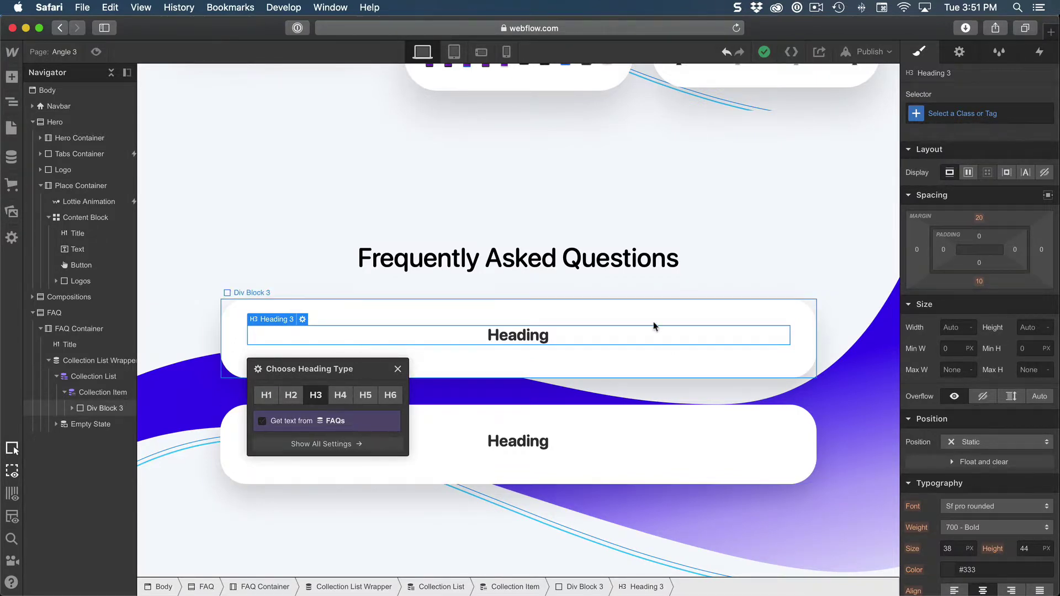
pyautogui.click(348, 423)
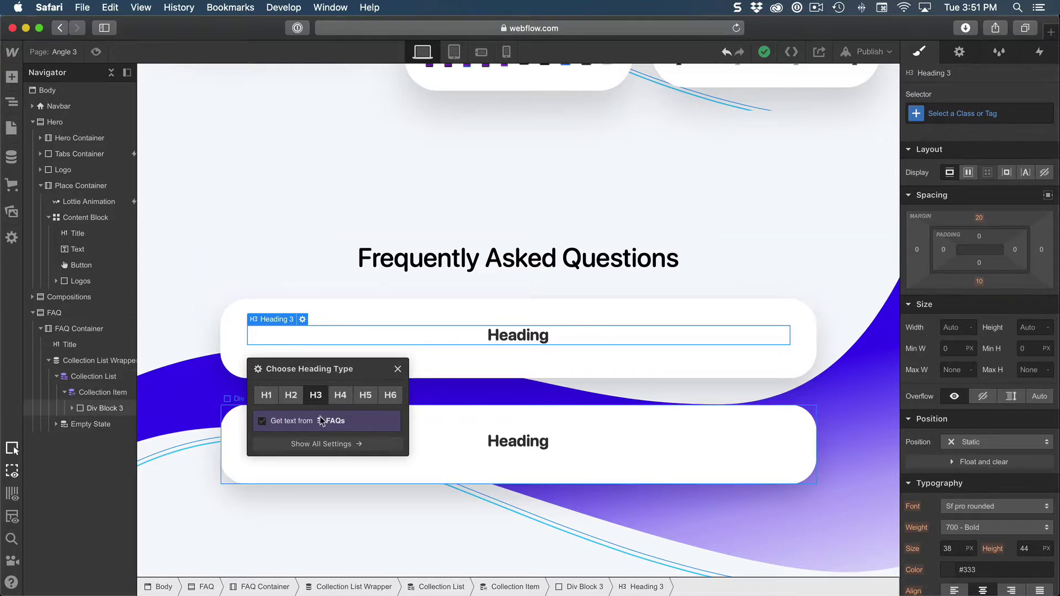
pyautogui.click(283, 422)
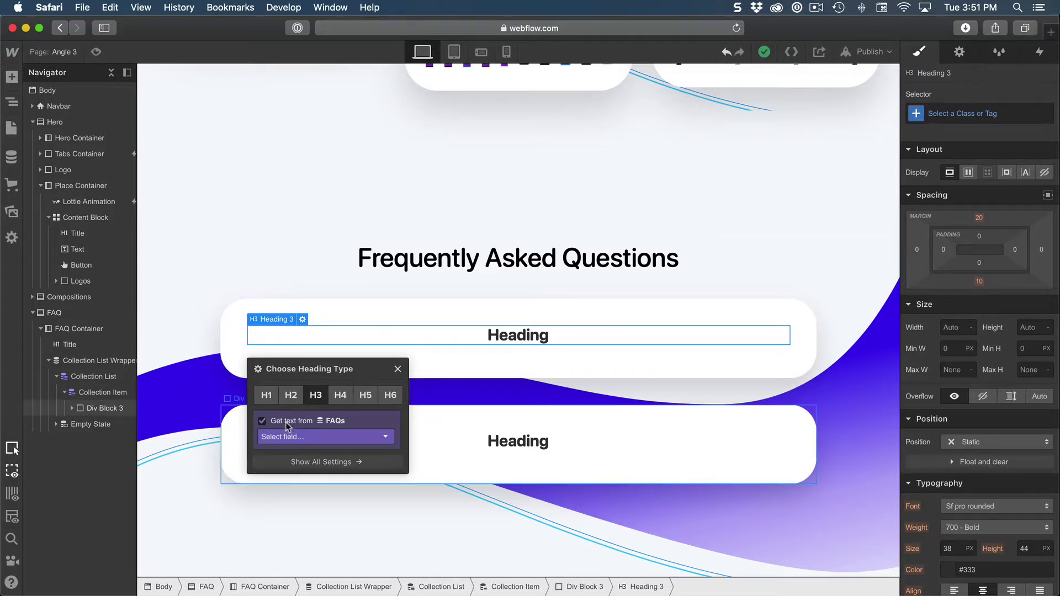
pyautogui.click(357, 438)
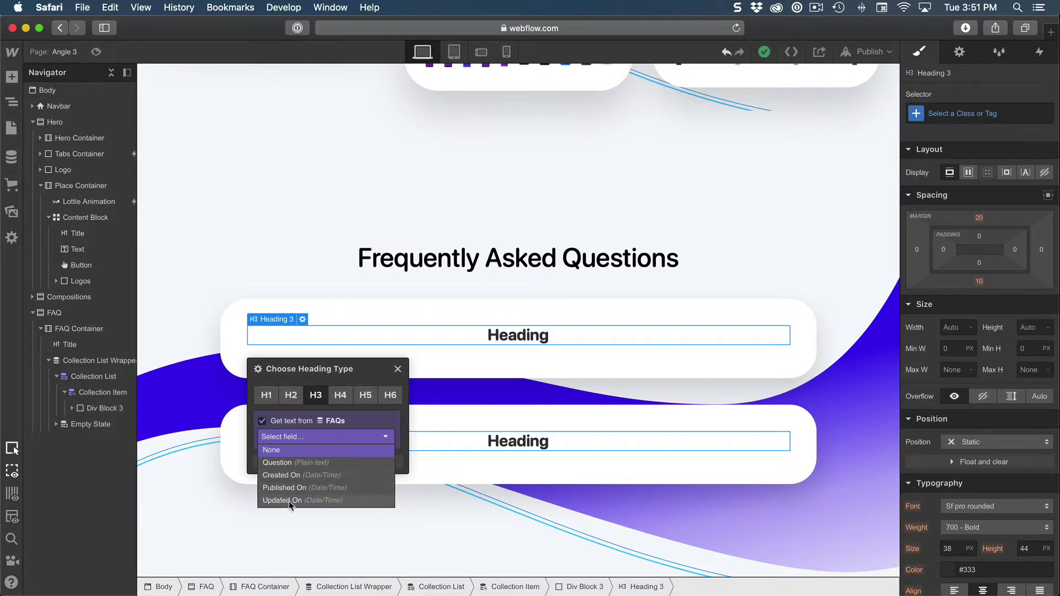
pyautogui.click(293, 465)
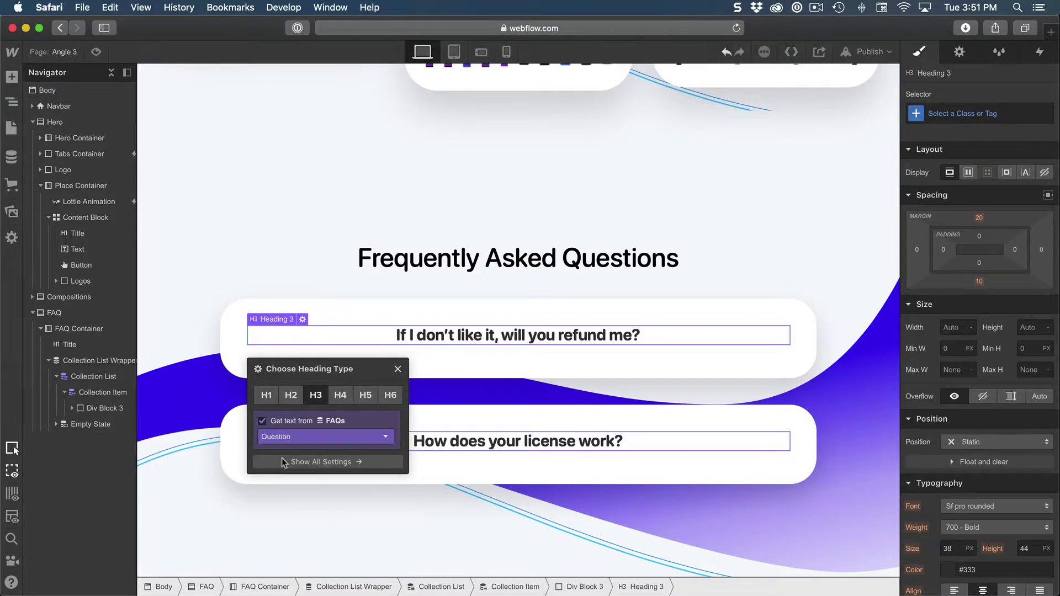
pyautogui.press('Escape')
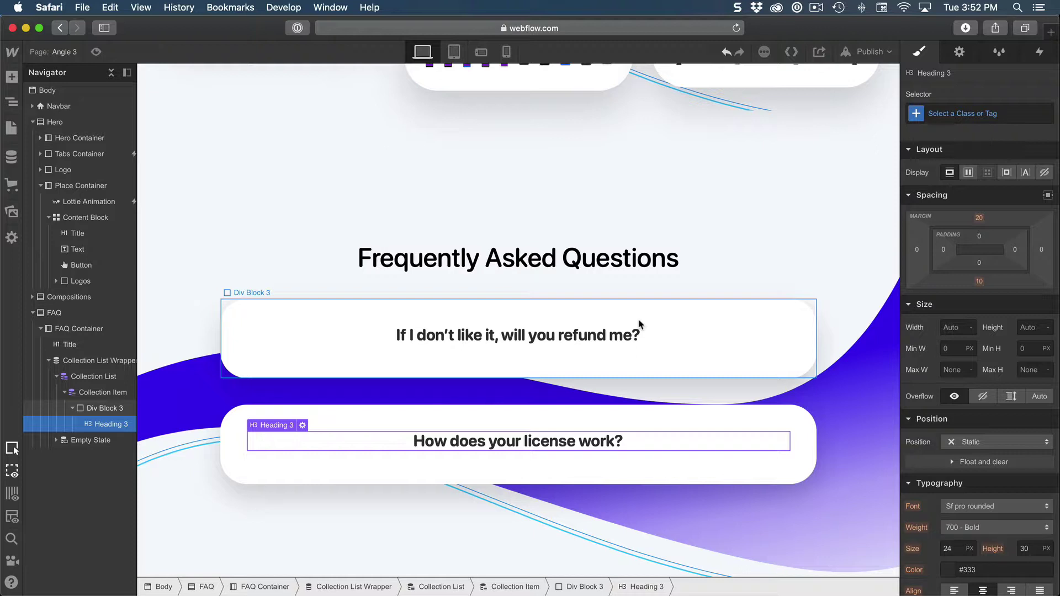
# Colour the question headings #201e44 with 600 Semi Bold weight.
pyautogui.click(554, 340)
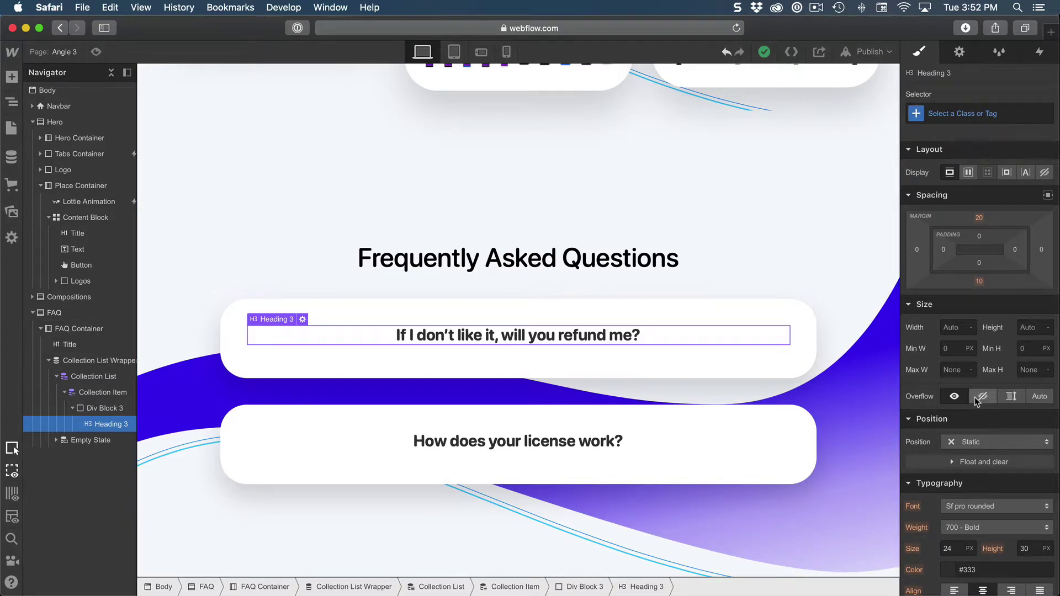
pyautogui.scroll(-3, 940, 407)
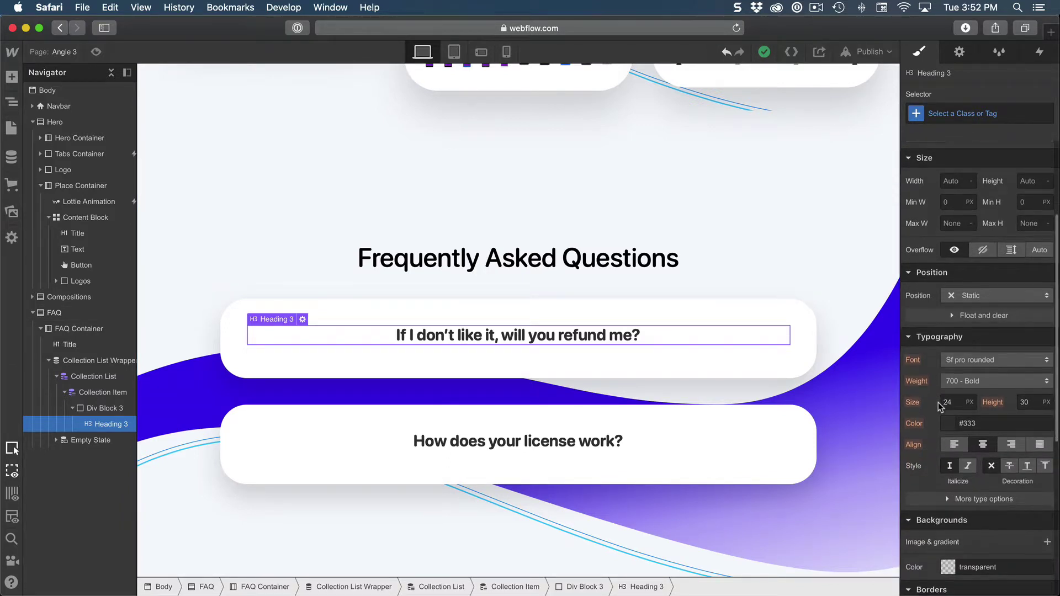
pyautogui.scroll(-1, 973, 402)
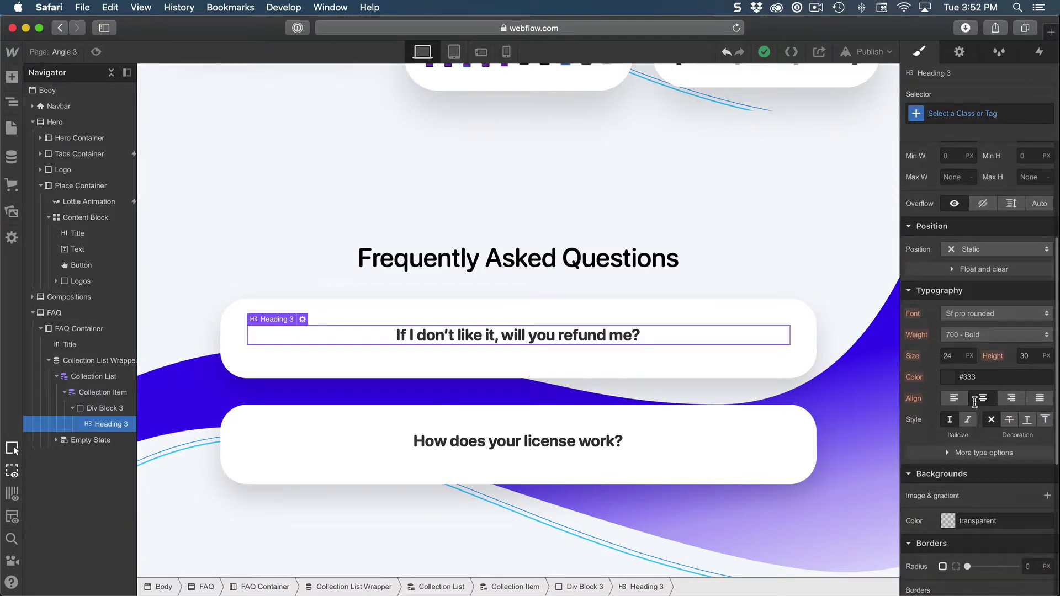
pyautogui.click(995, 378)
pyautogui.write('#201e44')
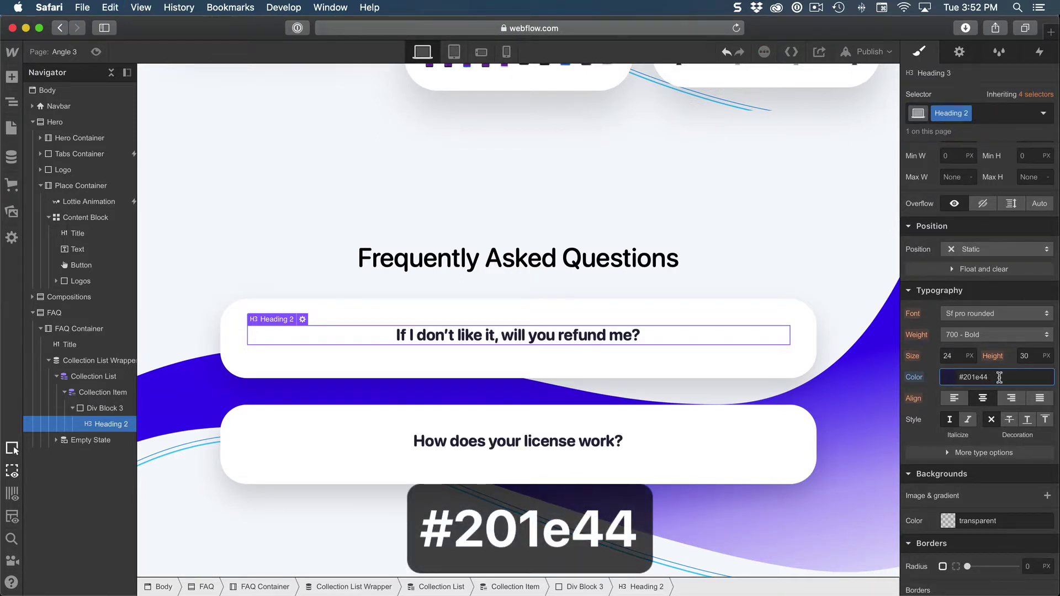
pyautogui.click(985, 335)
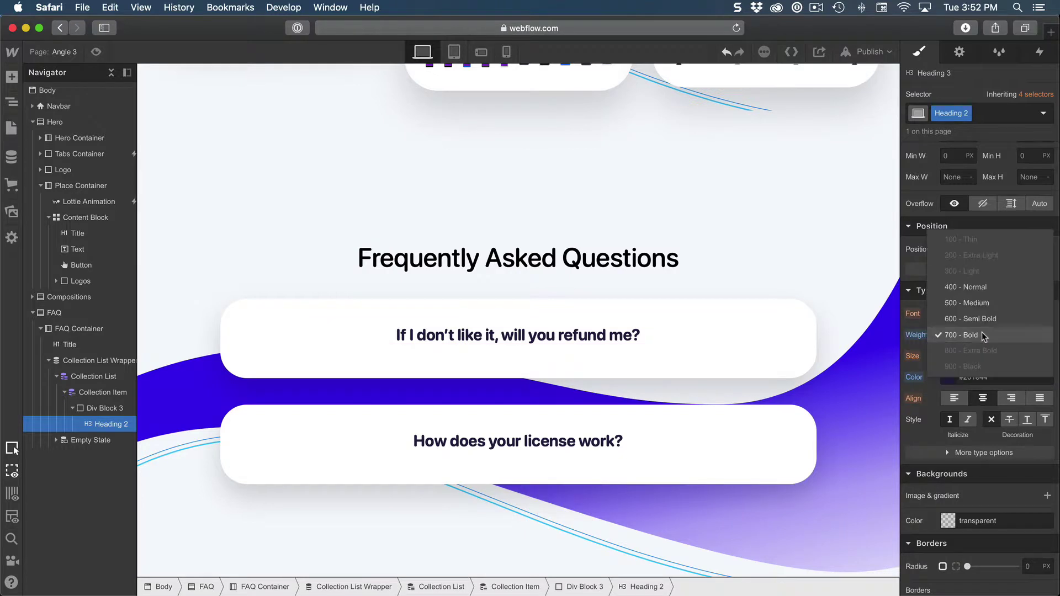
pyautogui.click(981, 324)
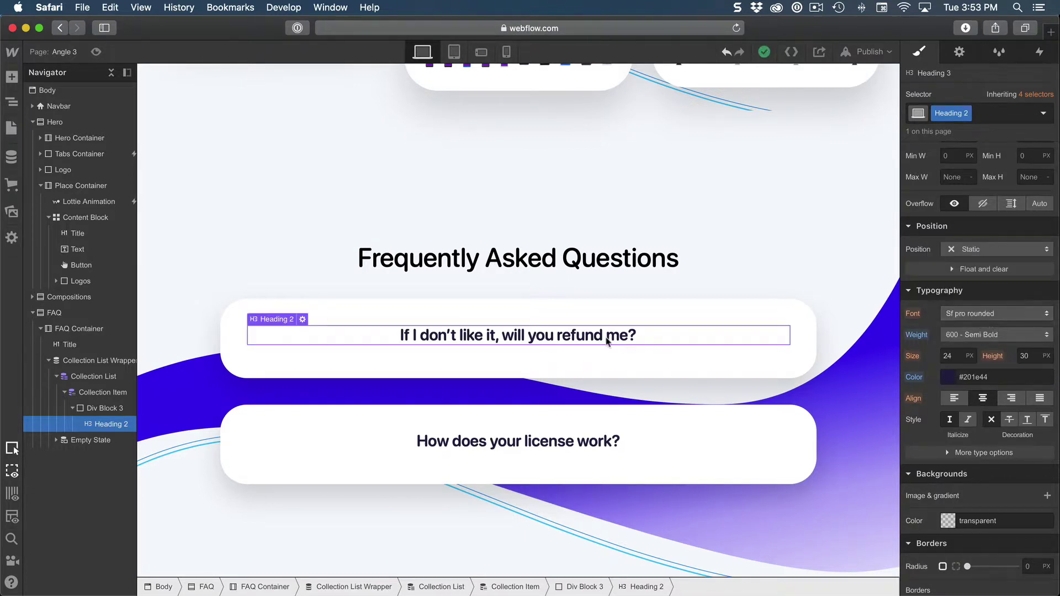
# Add a Rich Text block below the heading, set to get text from FAQs.
pyautogui.press('a')
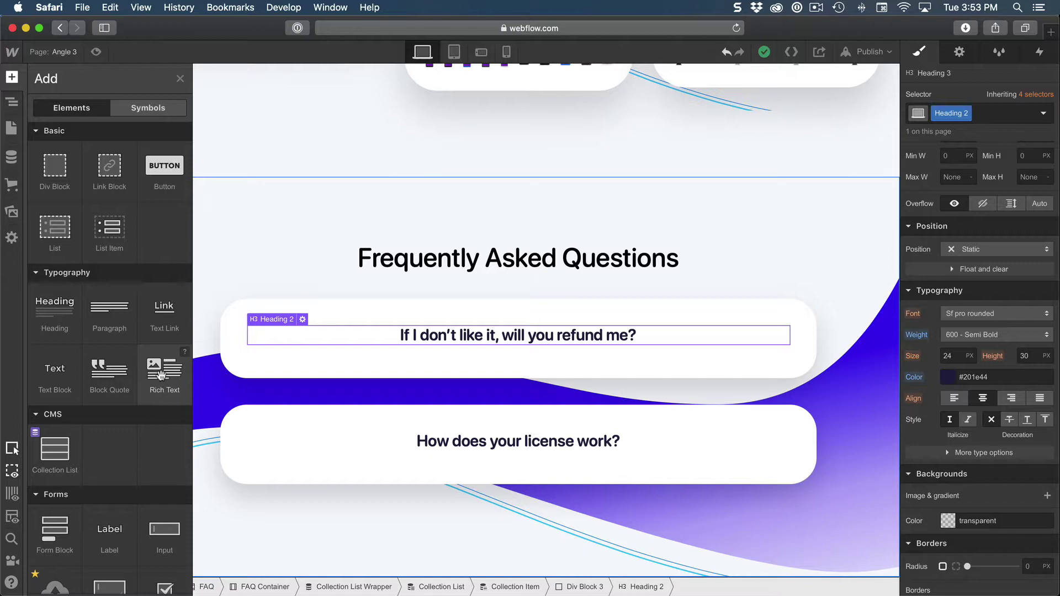
pyautogui.click(168, 376)
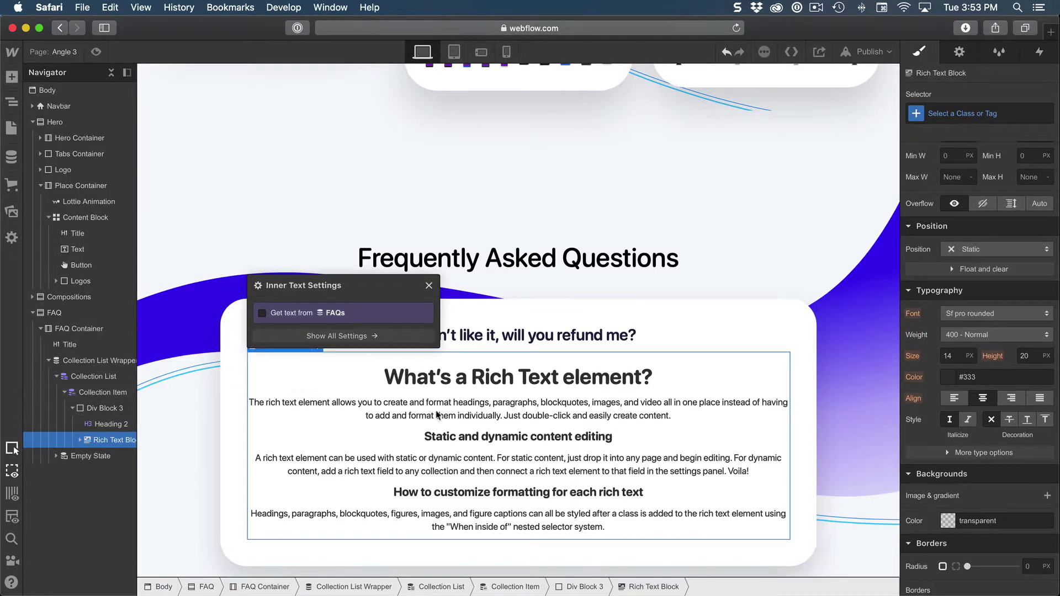
pyautogui.scroll(-3, 308, 214)
pyautogui.click(273, 215)
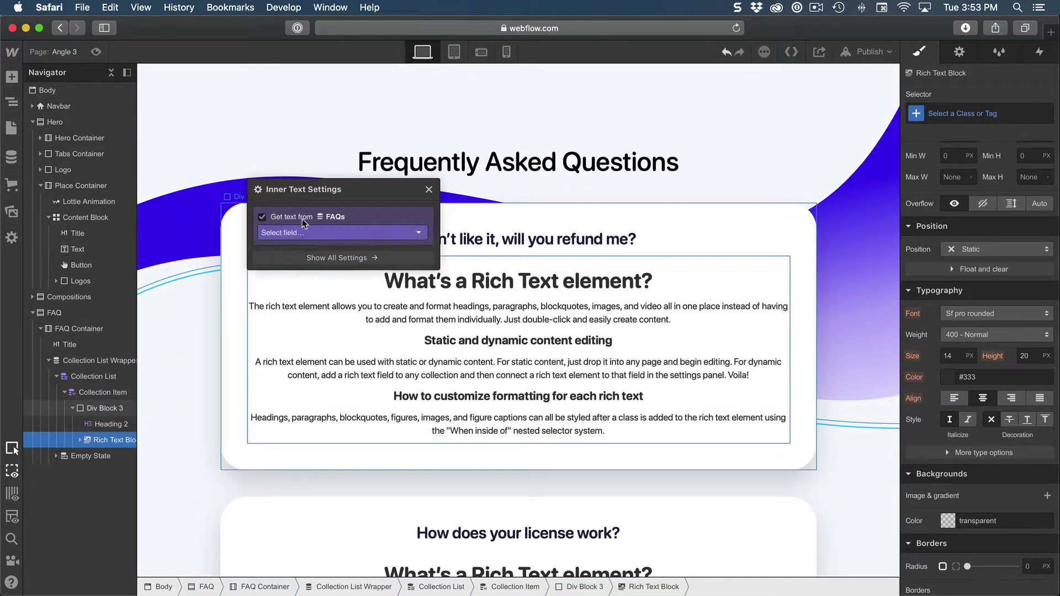
pyautogui.click(338, 233)
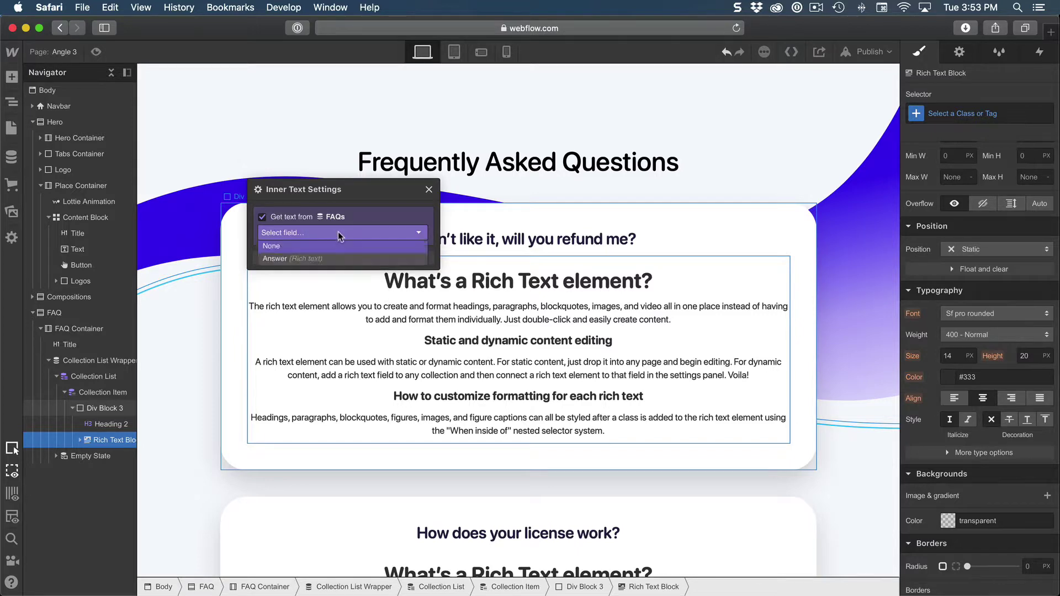
# Bind the rich text to the Answer field and set 18 px size with 30 px line height.
pyautogui.click(280, 261)
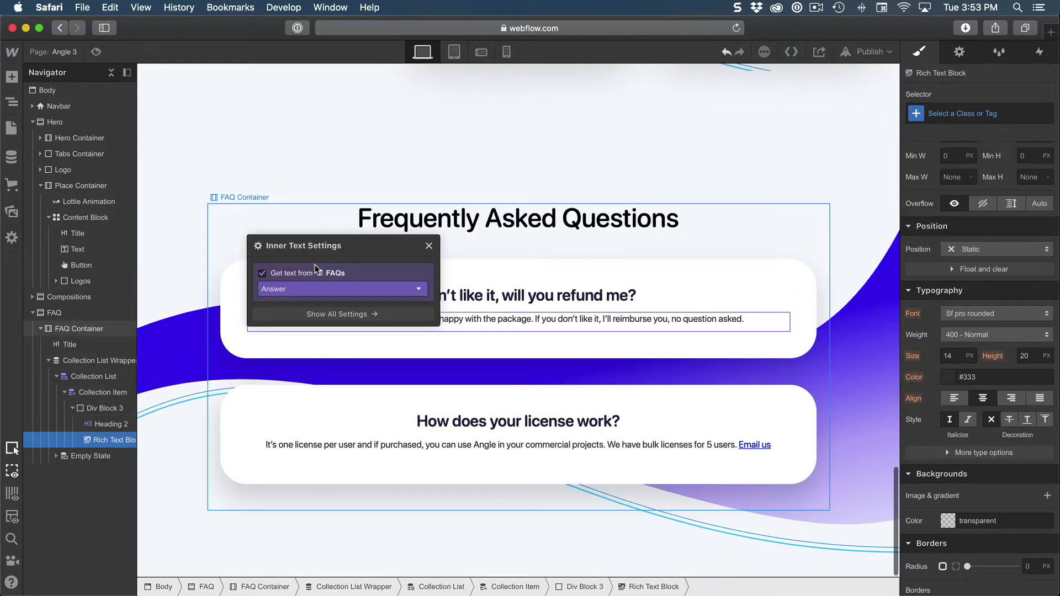
pyautogui.click(430, 245)
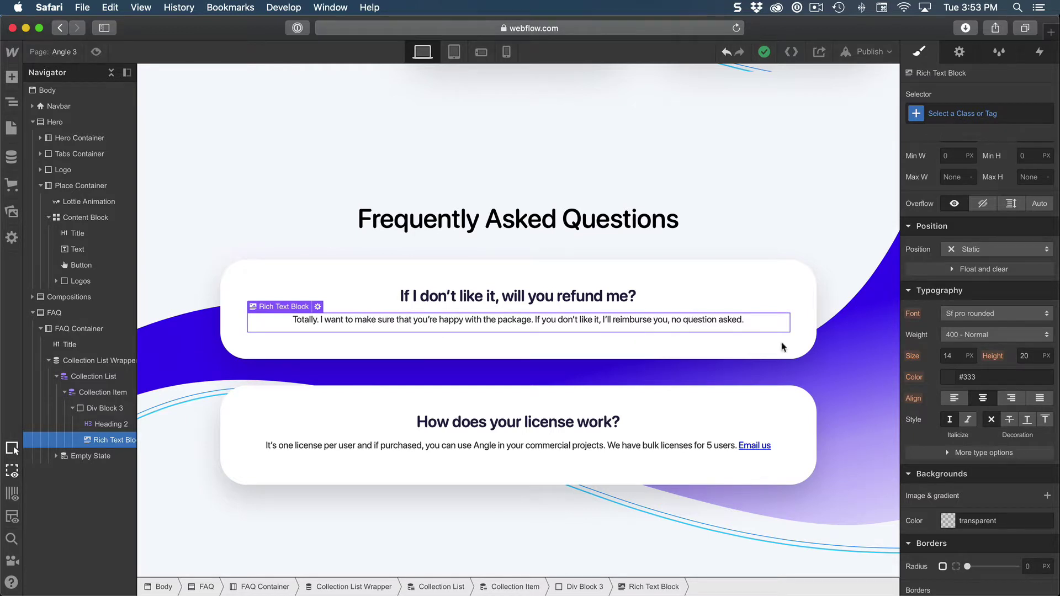
pyautogui.click(958, 357)
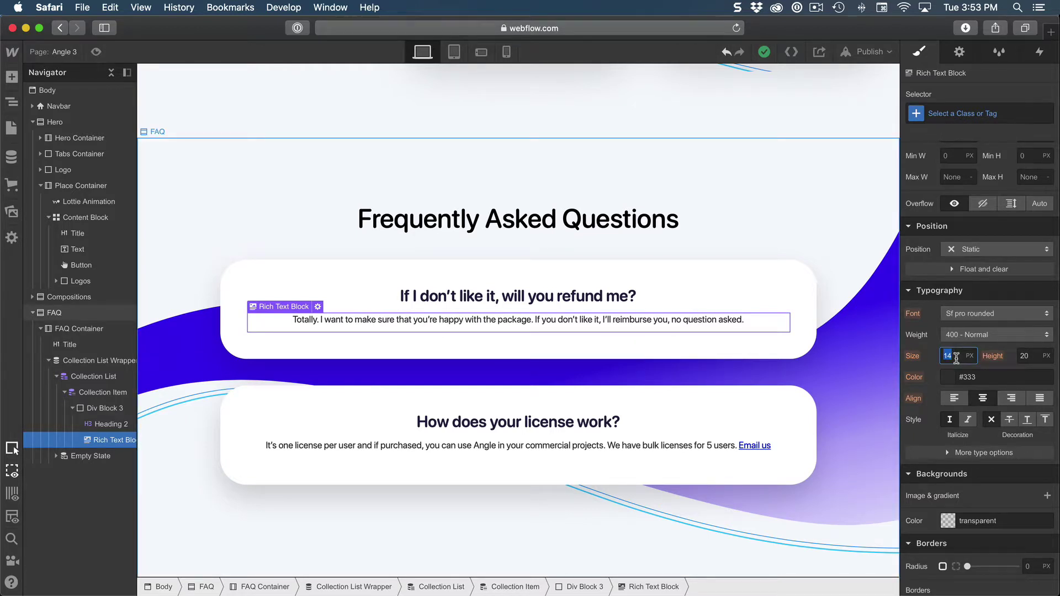
pyautogui.write('18')
pyautogui.press('Return')
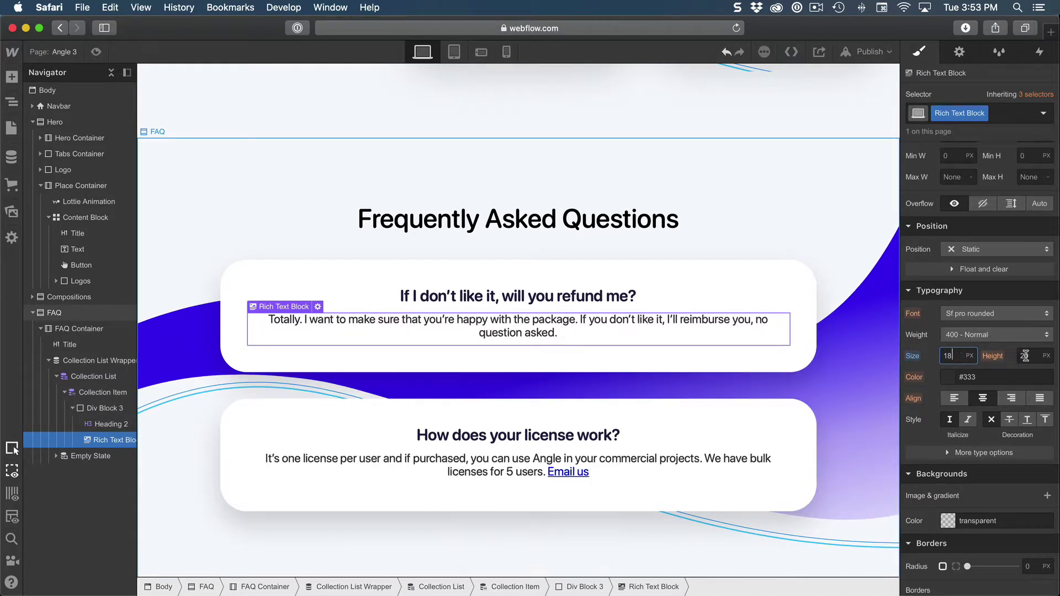
pyautogui.click(1027, 356)
pyautogui.write('30')
pyautogui.press('Return')
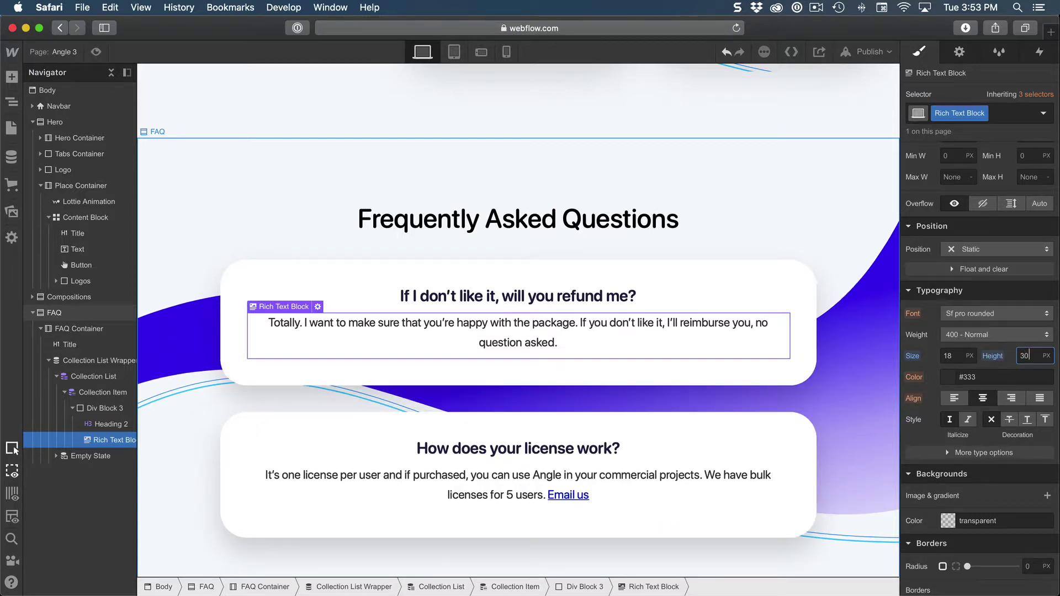
# Set the answer text colour to #6c6a8e.
pyautogui.press('super+a')
pyautogui.press('super+c')
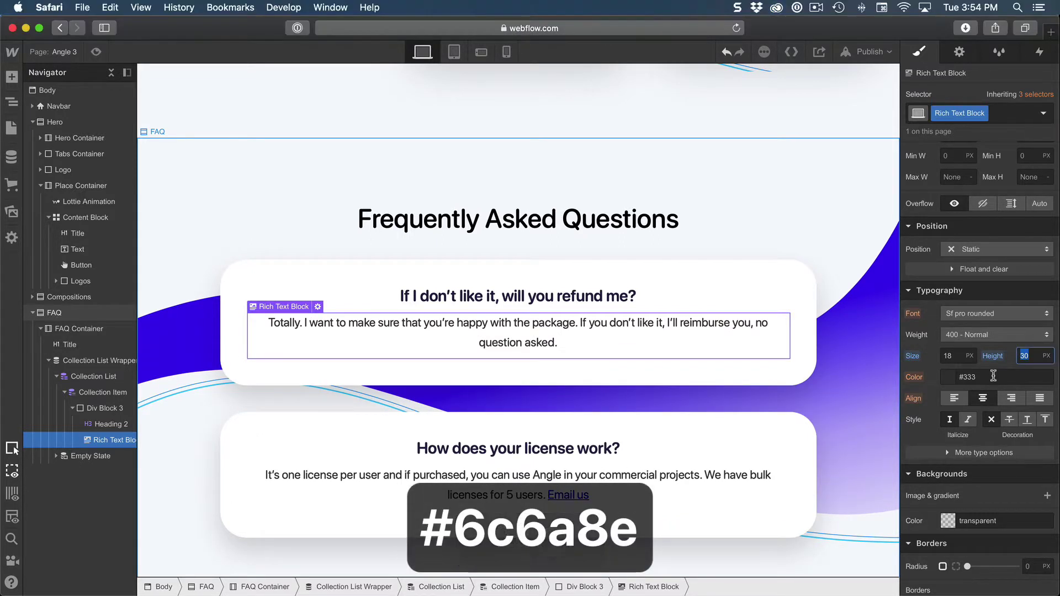
pyautogui.click(993, 376)
pyautogui.write('6c6a8e')
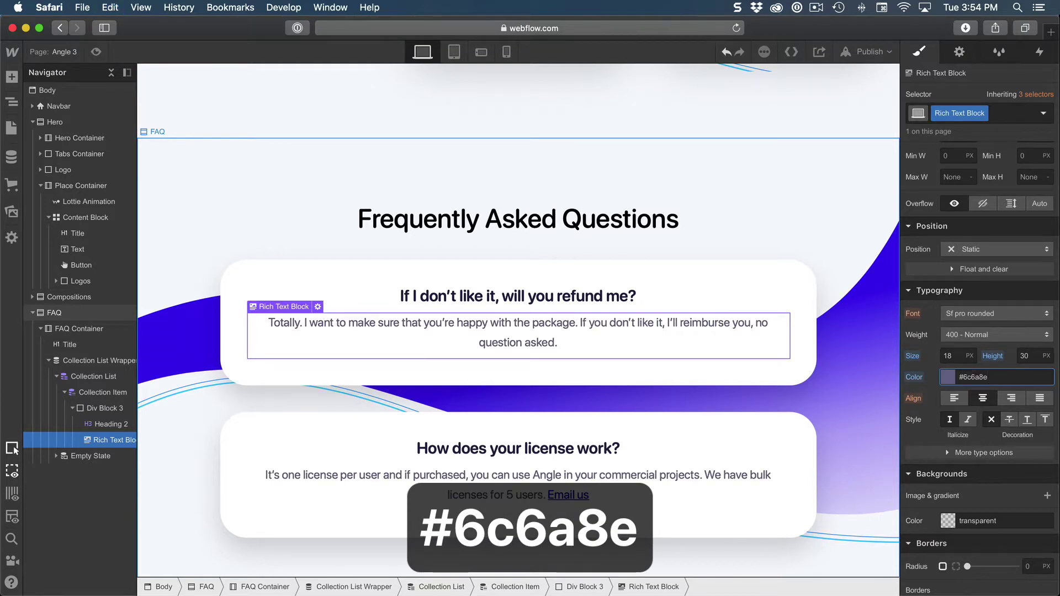
pyautogui.scroll(-1, 635, 475)
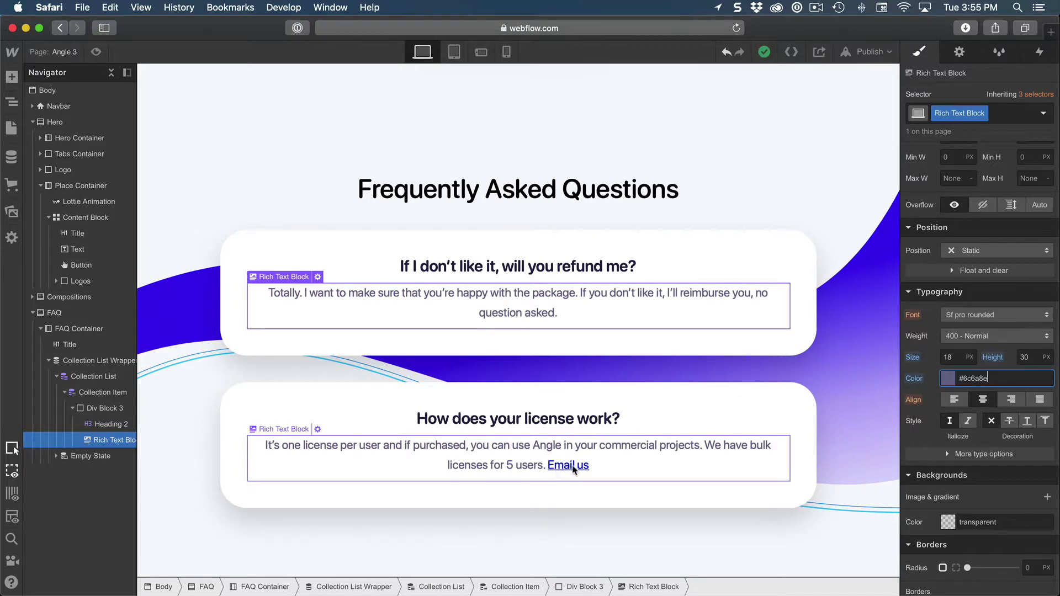
pyautogui.click(706, 475)
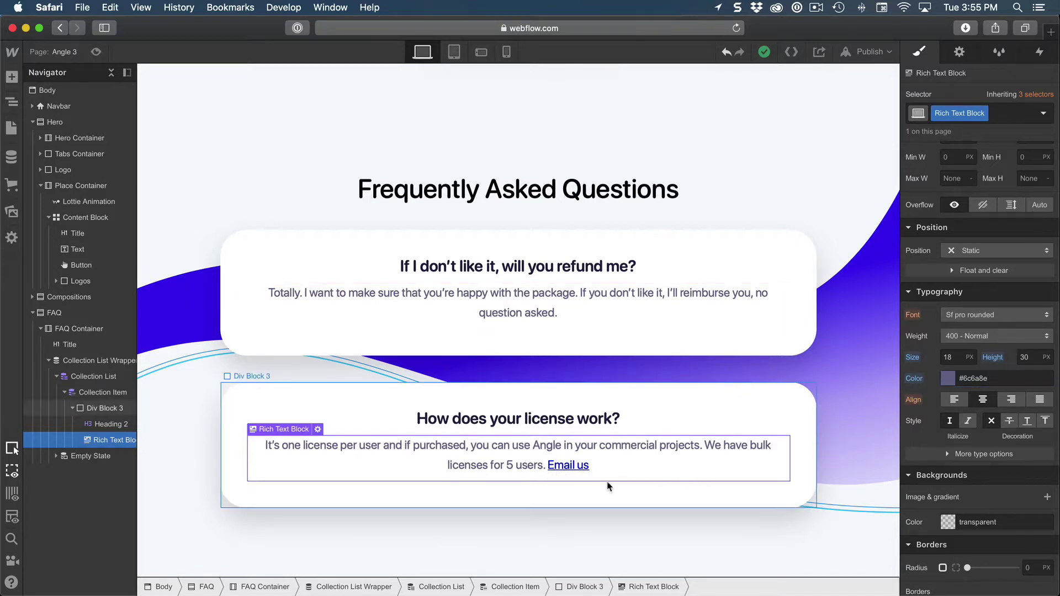
# Add a placeholder Text Link below the answer in the FAQ card.
pyautogui.press('a')
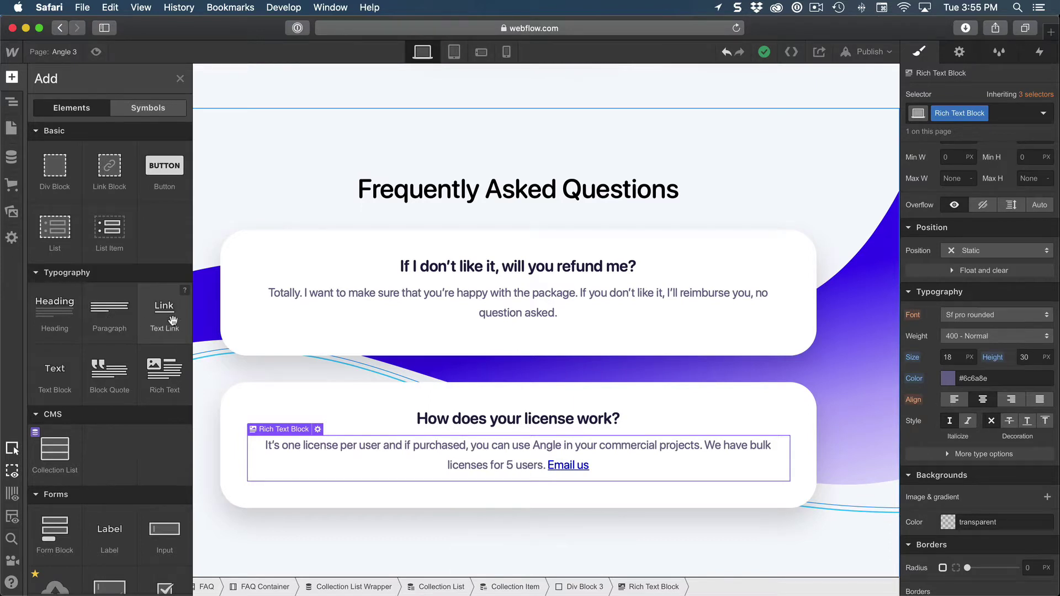
pyautogui.click(173, 324)
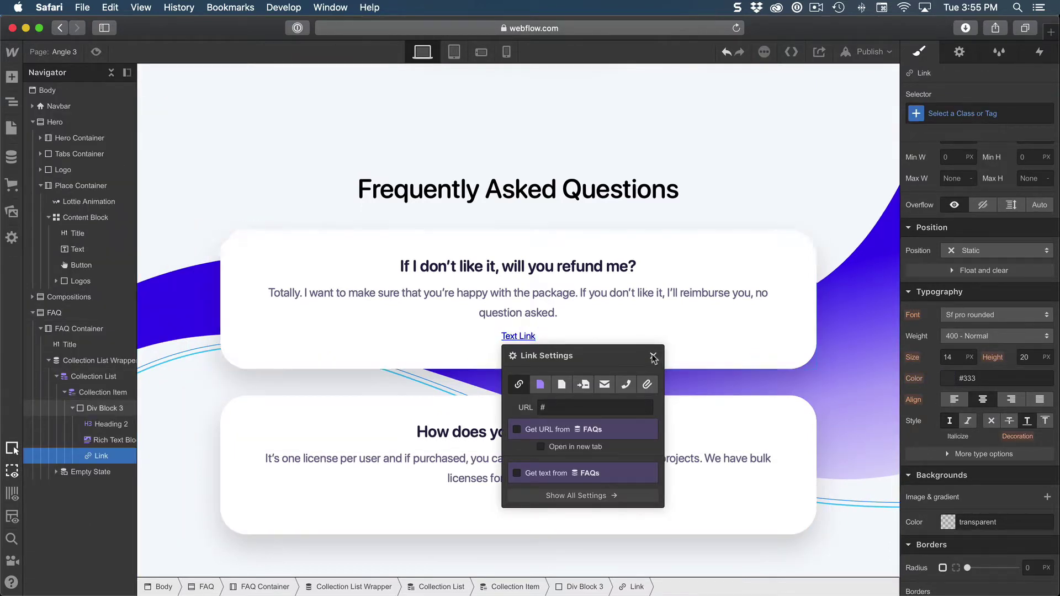
pyautogui.click(654, 357)
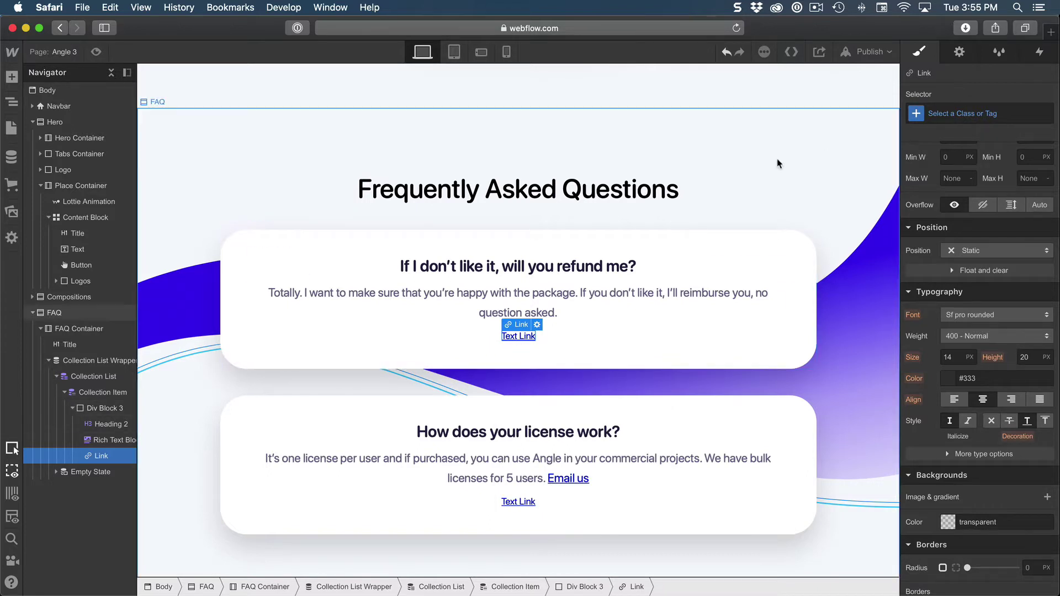
# Set the All Links style colour to #6236FF and delete the placeholder Text Link.
pyautogui.click(966, 114)
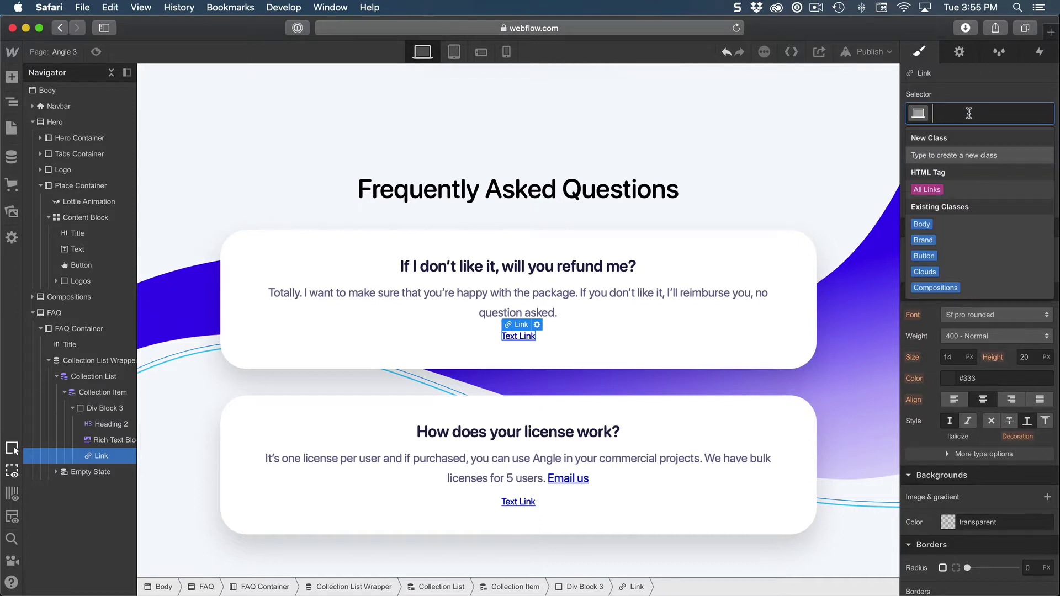
pyautogui.click(931, 190)
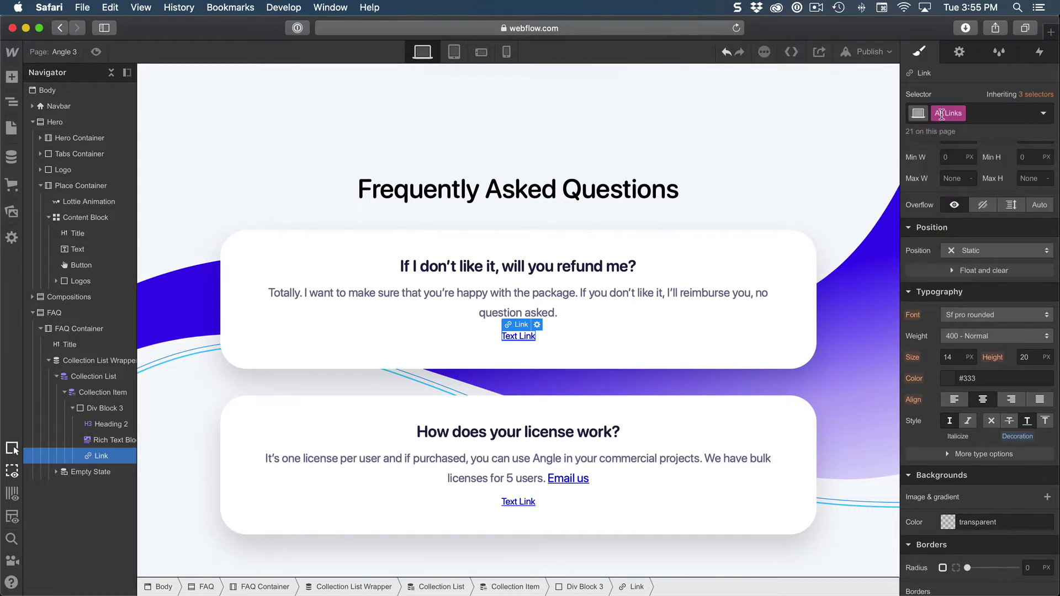
pyautogui.scroll(-5, 948, 307)
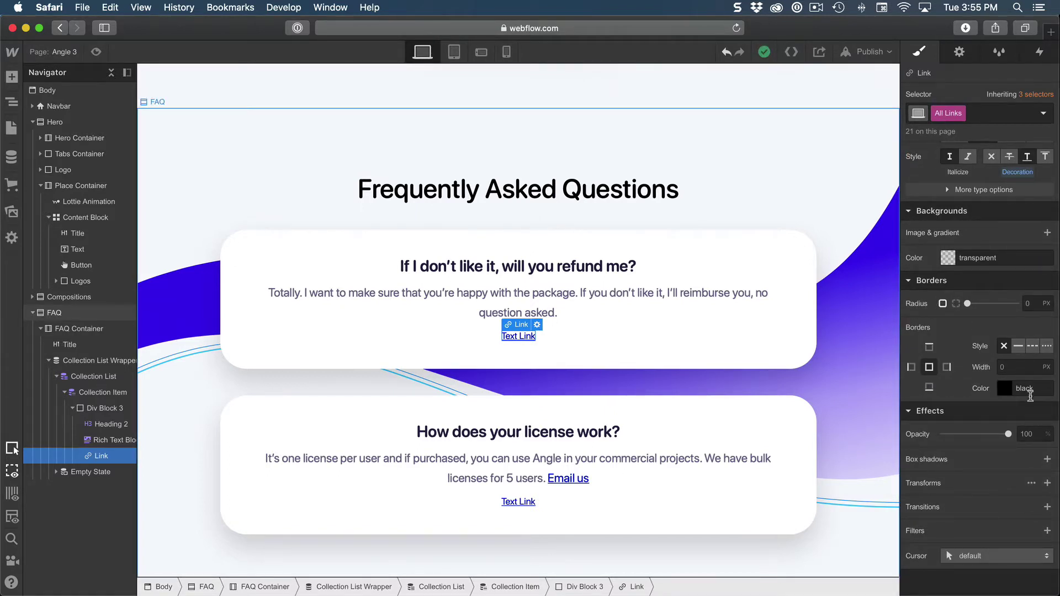
pyautogui.click(1036, 389)
pyautogui.scroll(5, 1022, 381)
pyautogui.click(1001, 377)
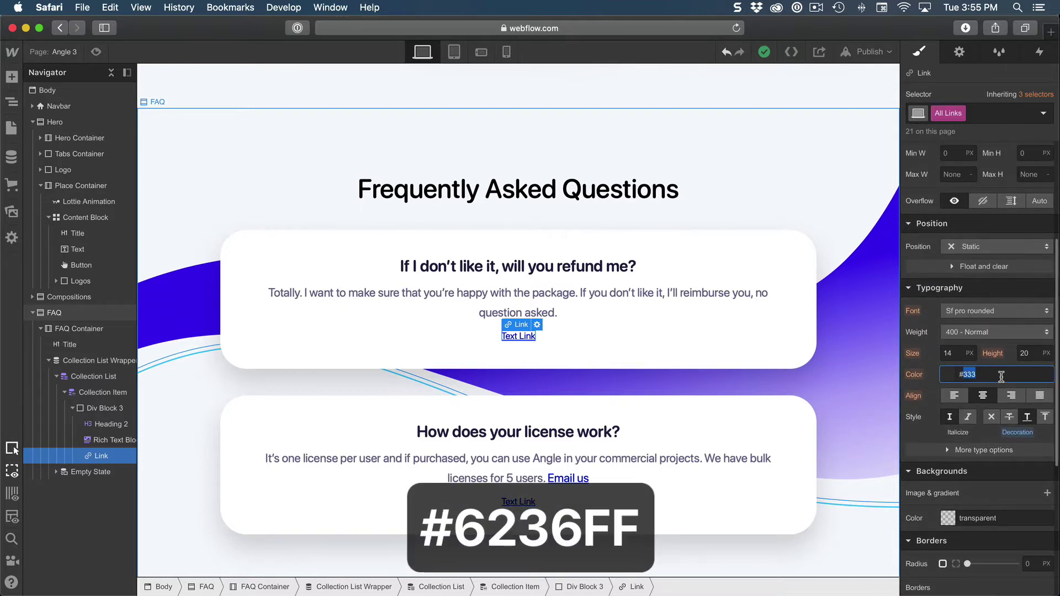
pyautogui.hotkey('ctrl', 'v')
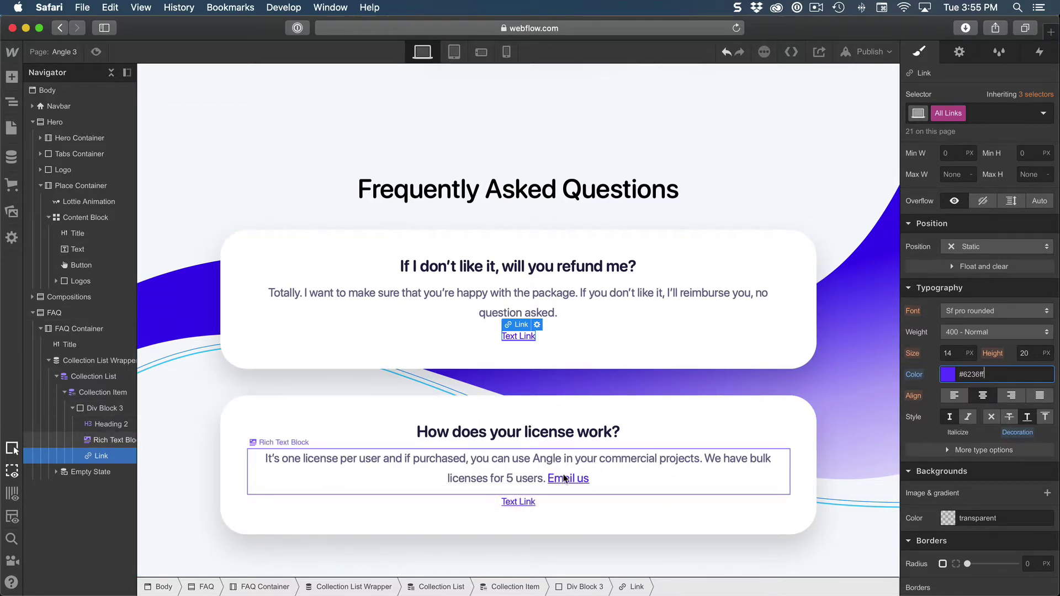
pyautogui.click(529, 339)
pyautogui.press('BackSpace')
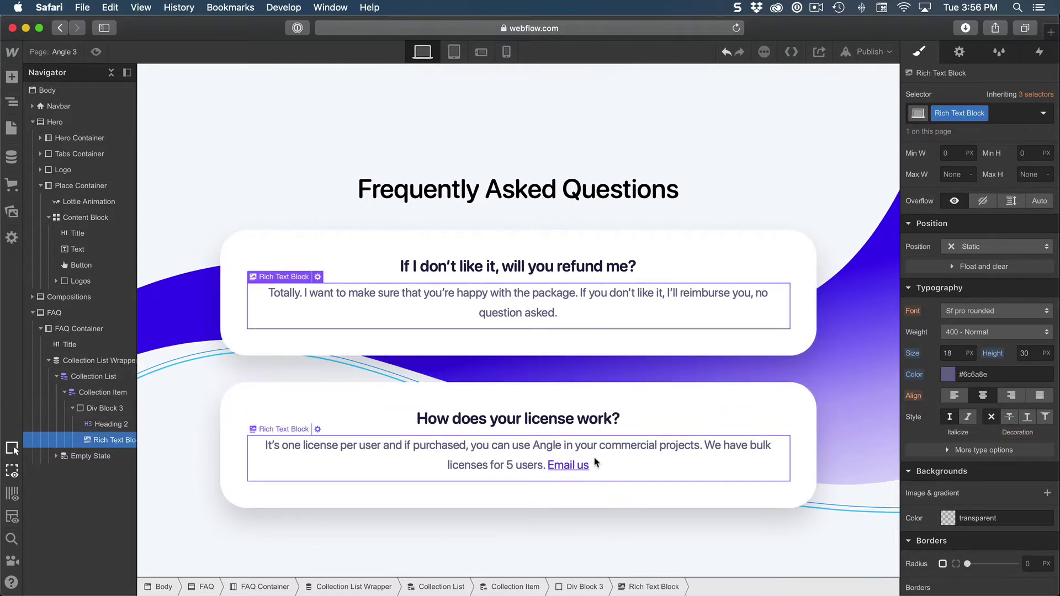
# Left-align the first card's question heading and its answer rich text.
pyautogui.click(587, 377)
pyautogui.click(619, 267)
pyautogui.scroll(-5, 937, 402)
pyautogui.click(956, 361)
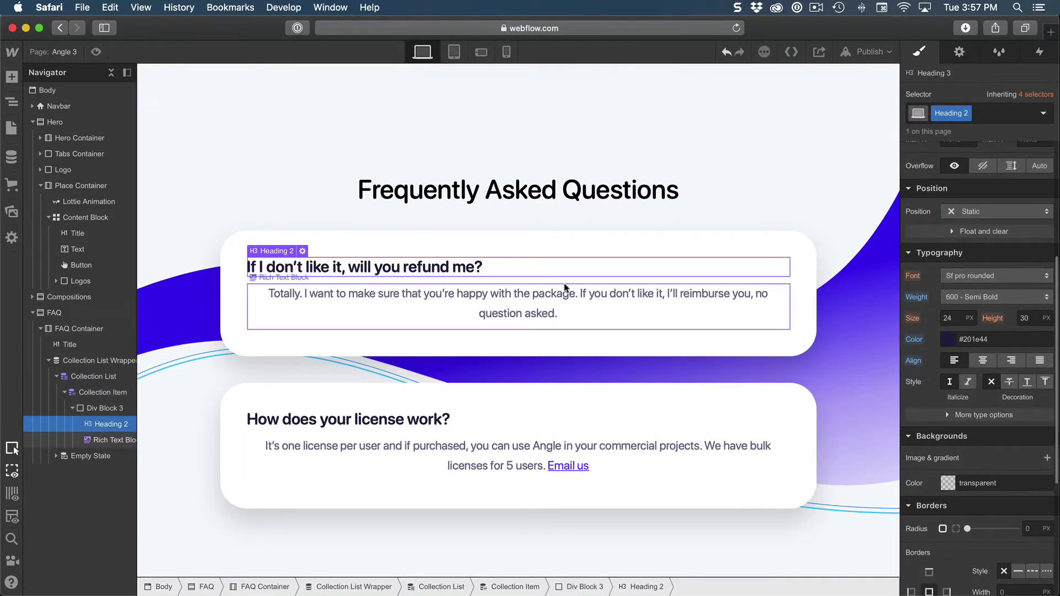
pyautogui.click(623, 302)
pyautogui.click(956, 362)
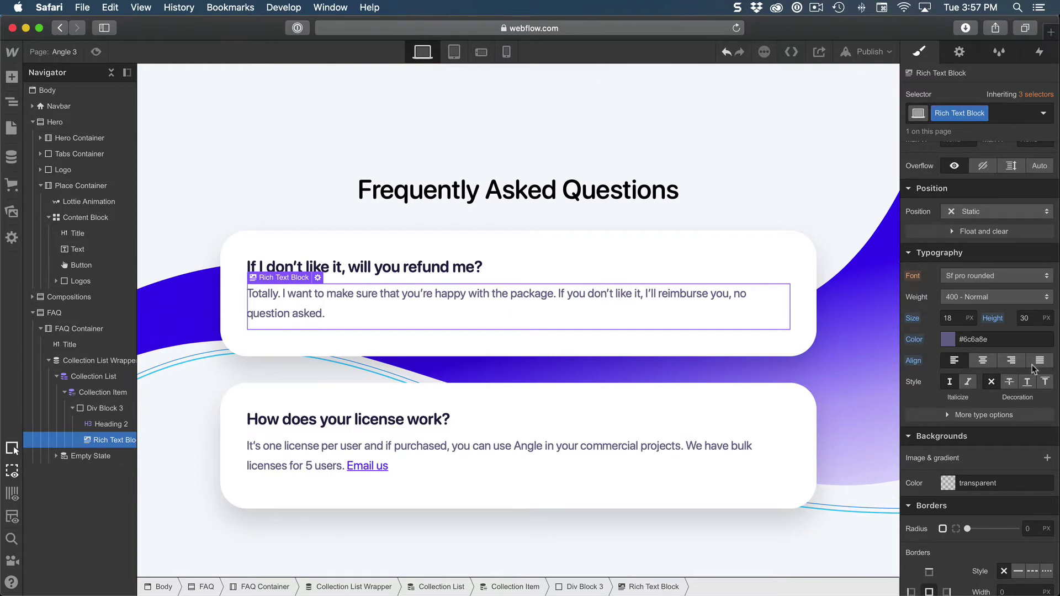
# Set Div Block 3's width to 700 px and check it at tablet and phone sizes.
pyautogui.scroll(-1, 932, 354)
pyautogui.click(632, 328)
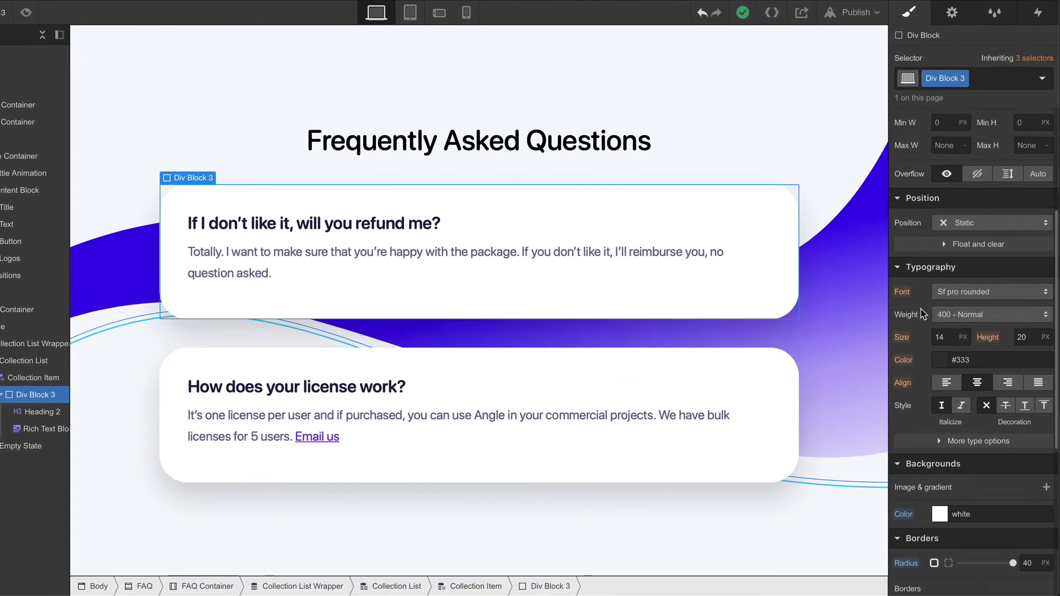
pyautogui.scroll(5, 936, 338)
pyautogui.click(941, 309)
pyautogui.write('700')
pyautogui.press('Return')
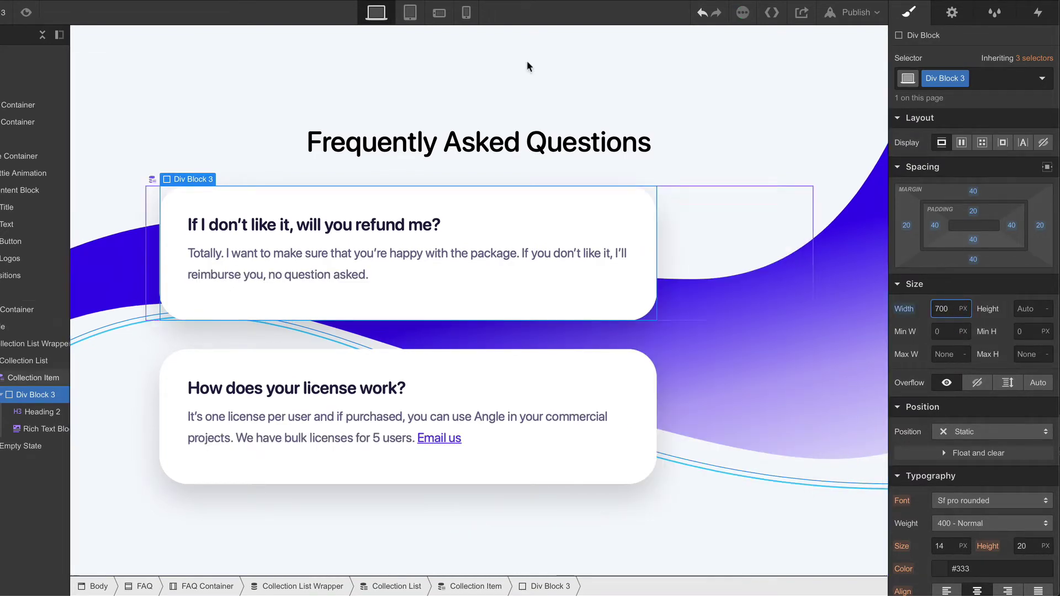
pyautogui.click(410, 12)
pyautogui.click(440, 13)
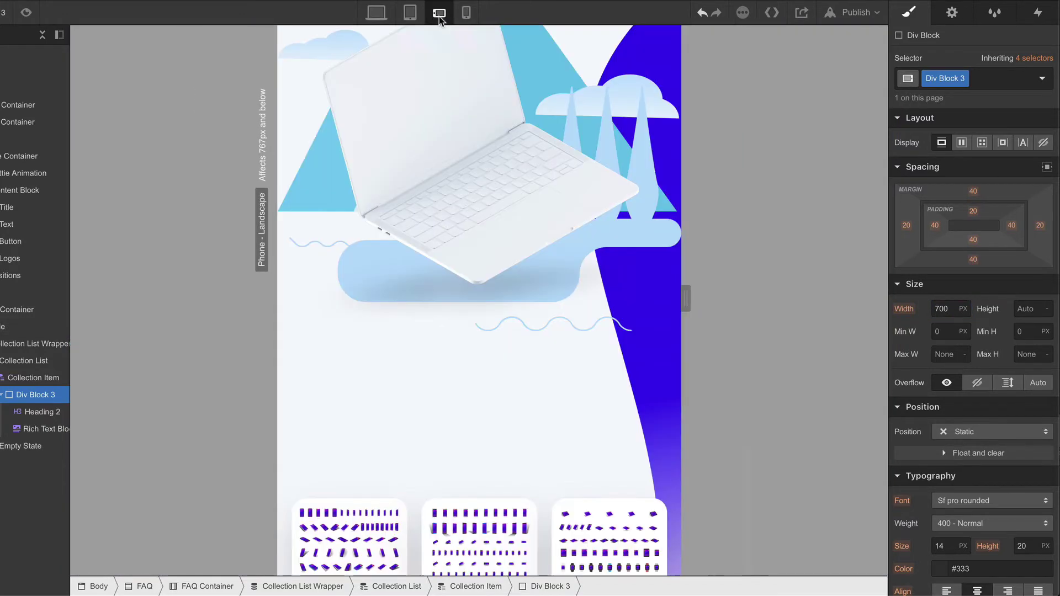
pyautogui.click(466, 12)
pyautogui.scroll(-15, 468, 108)
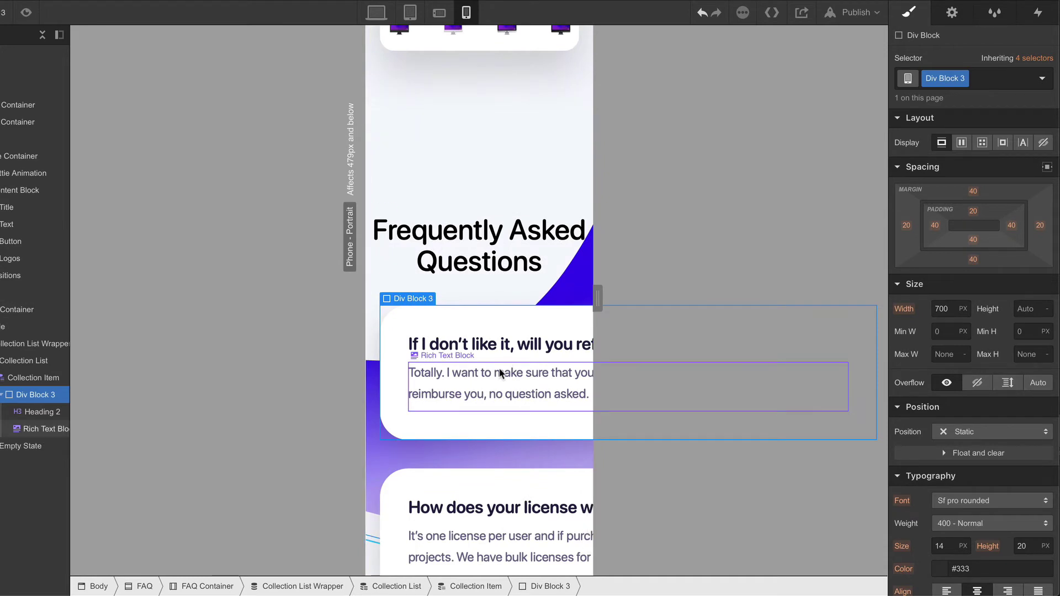
pyautogui.click(376, 13)
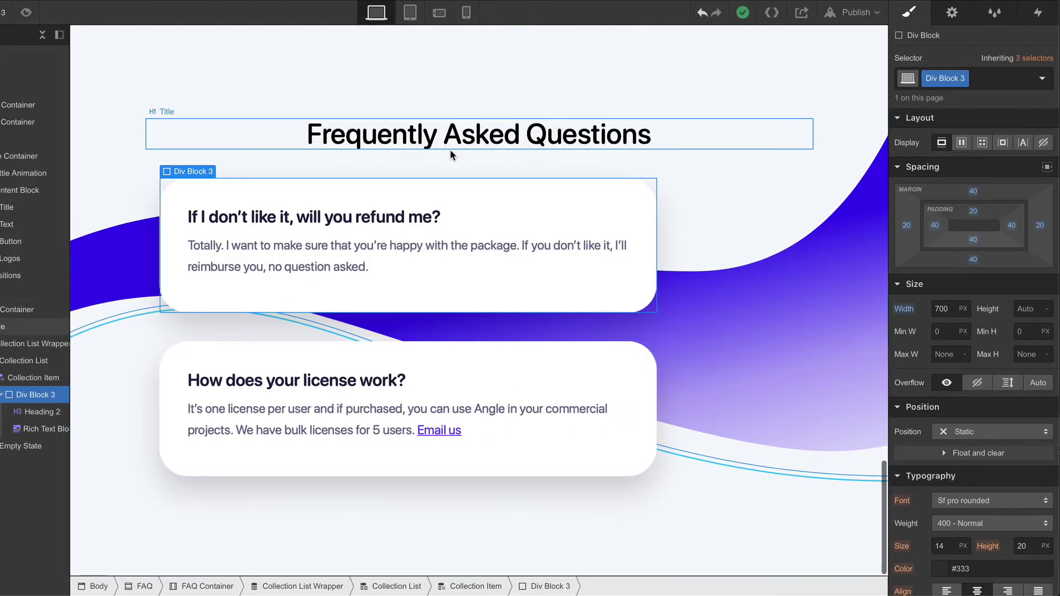
# Reset the card width to Auto, cap Max W at 700 px, and recheck phone portrait.
pyautogui.click(912, 307)
pyautogui.click(964, 332)
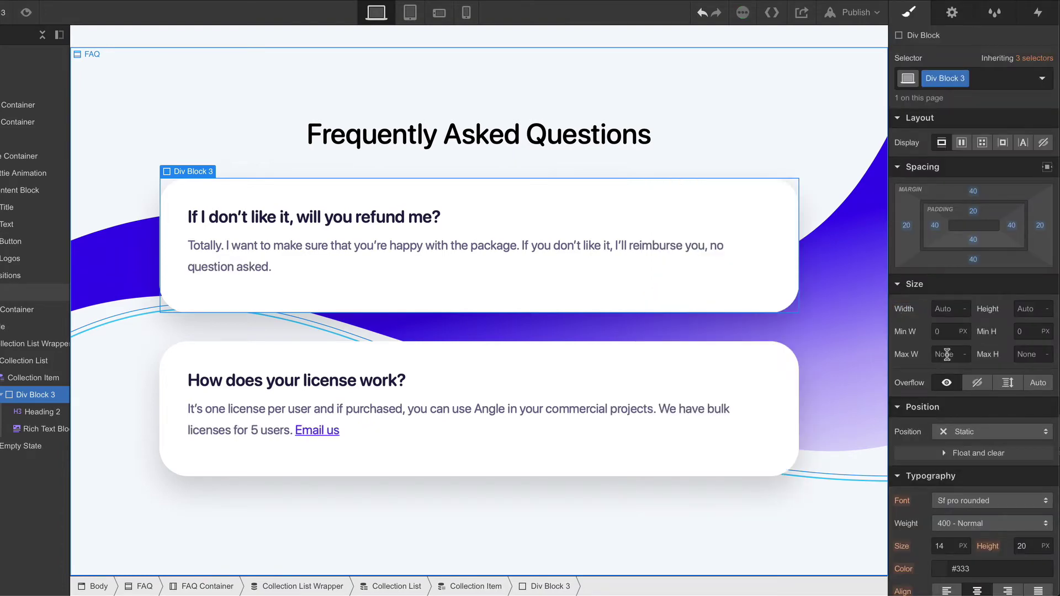
pyautogui.click(955, 355)
pyautogui.write('700')
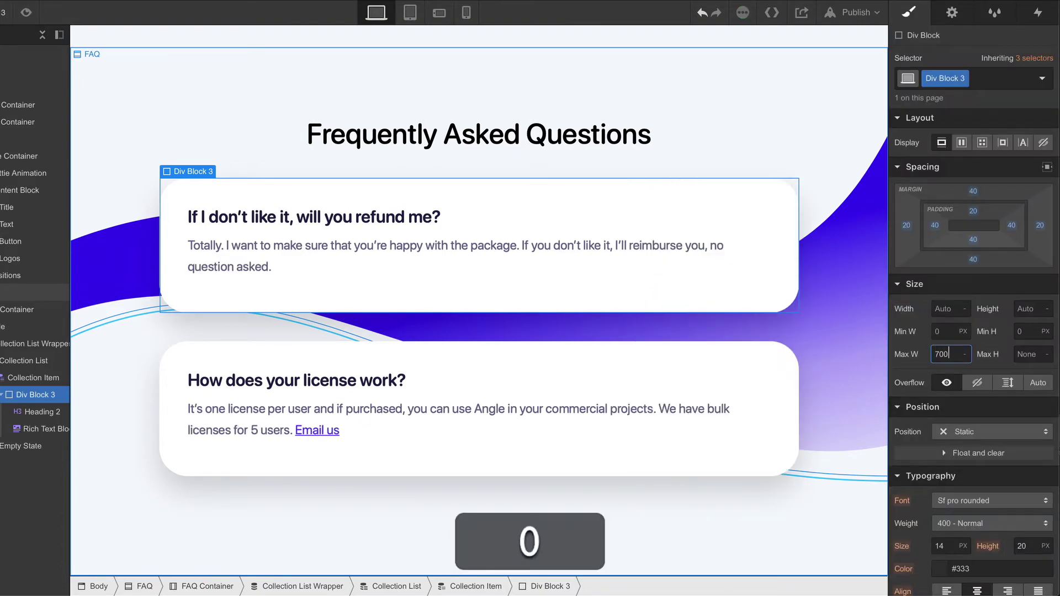
pyautogui.press('Return')
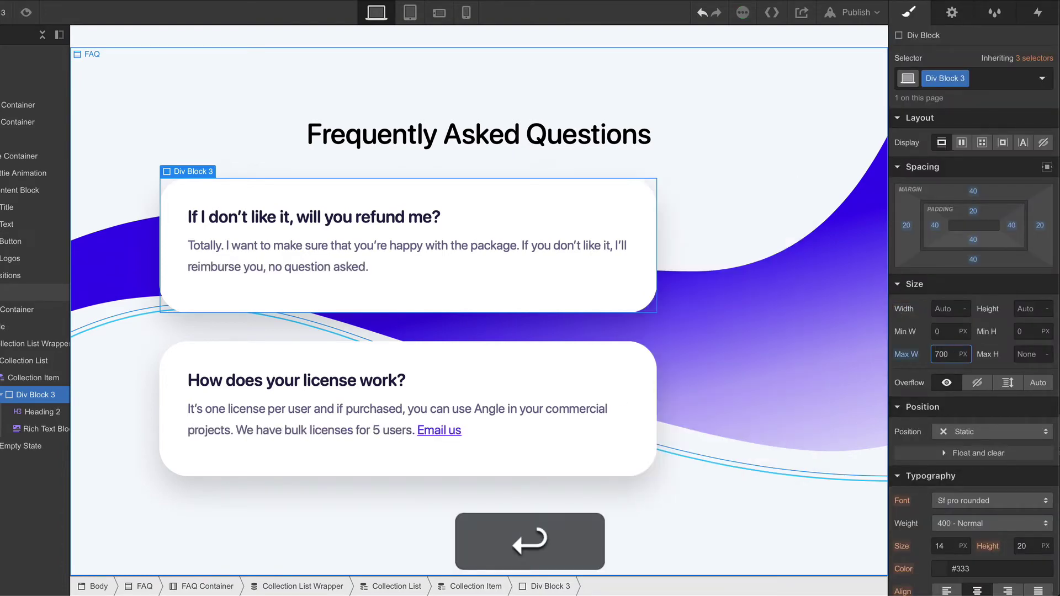
pyautogui.click(466, 13)
pyautogui.scroll(-10, 518, 265)
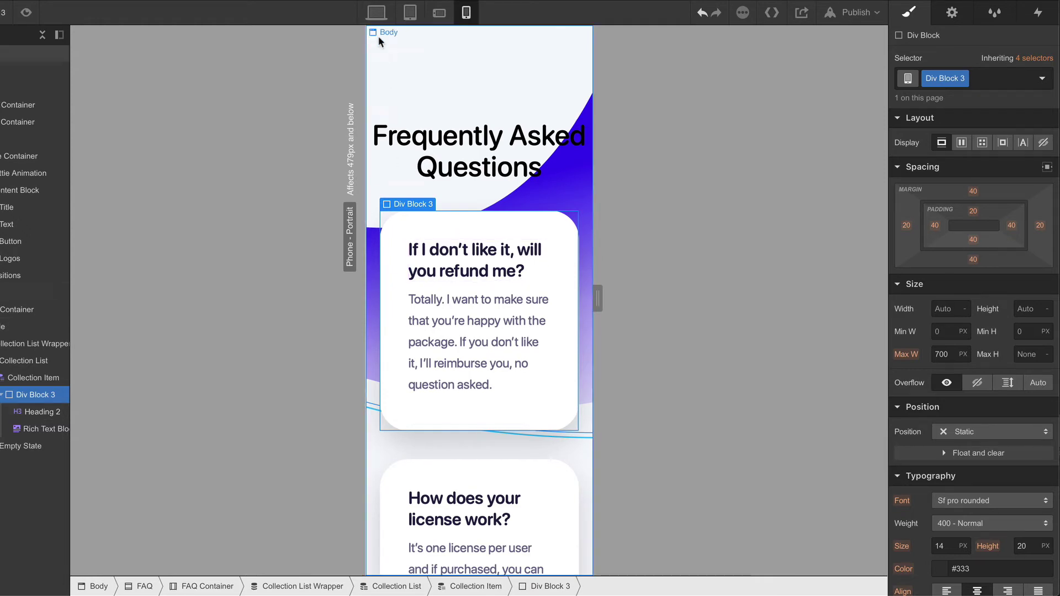
pyautogui.click(376, 12)
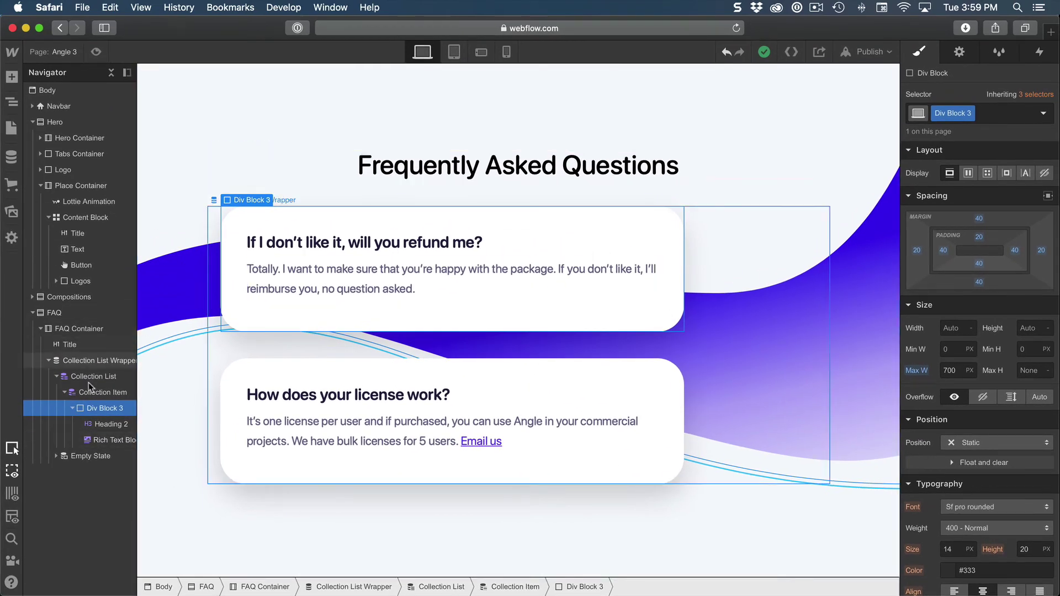
# Make the Collection Item a flex container with Justify Center to centre the cards.
pyautogui.click(63, 390)
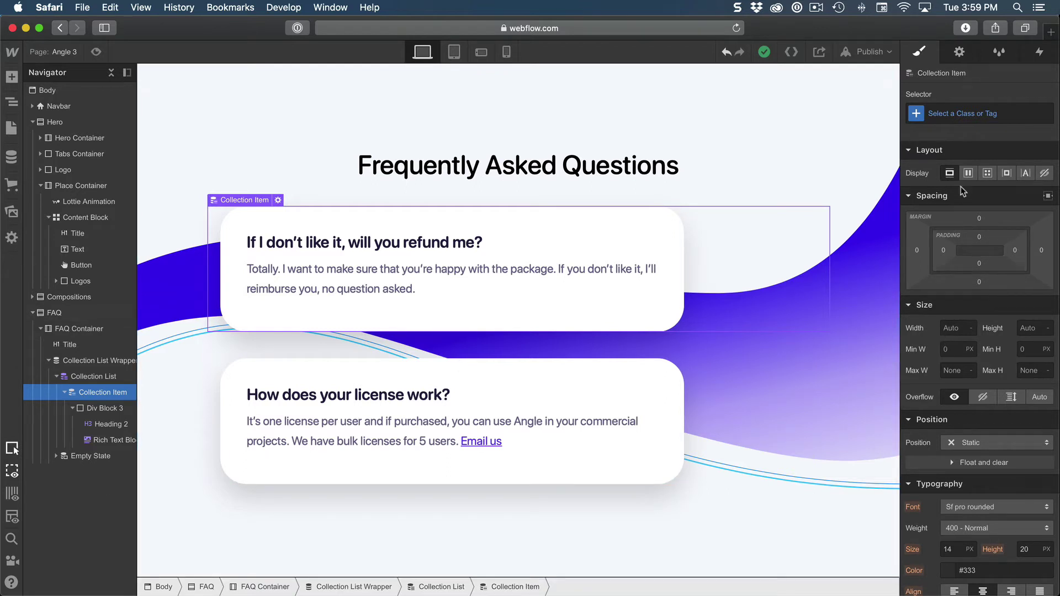
pyautogui.click(968, 174)
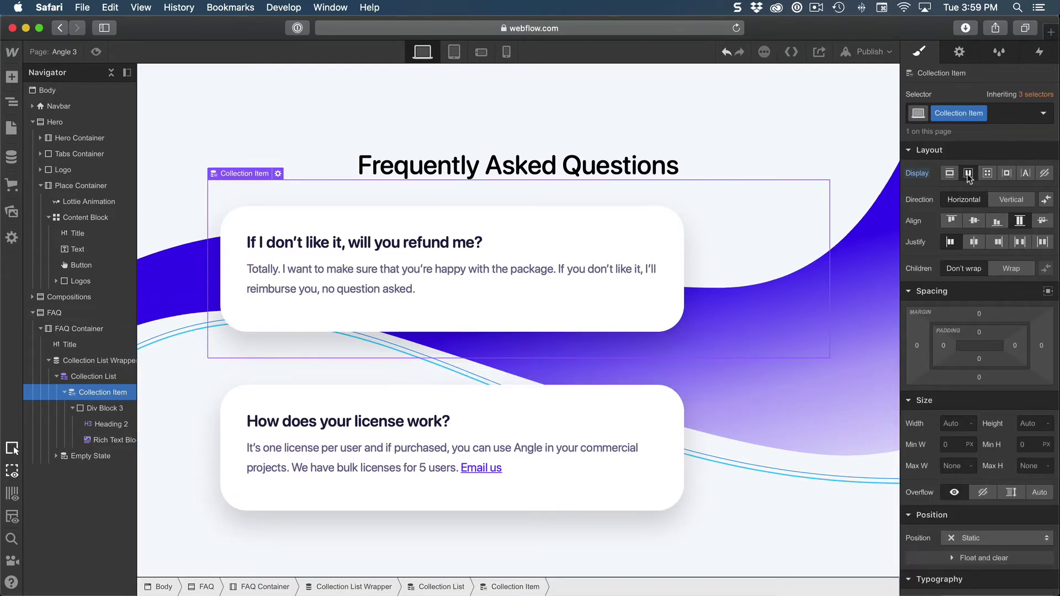
pyautogui.click(978, 242)
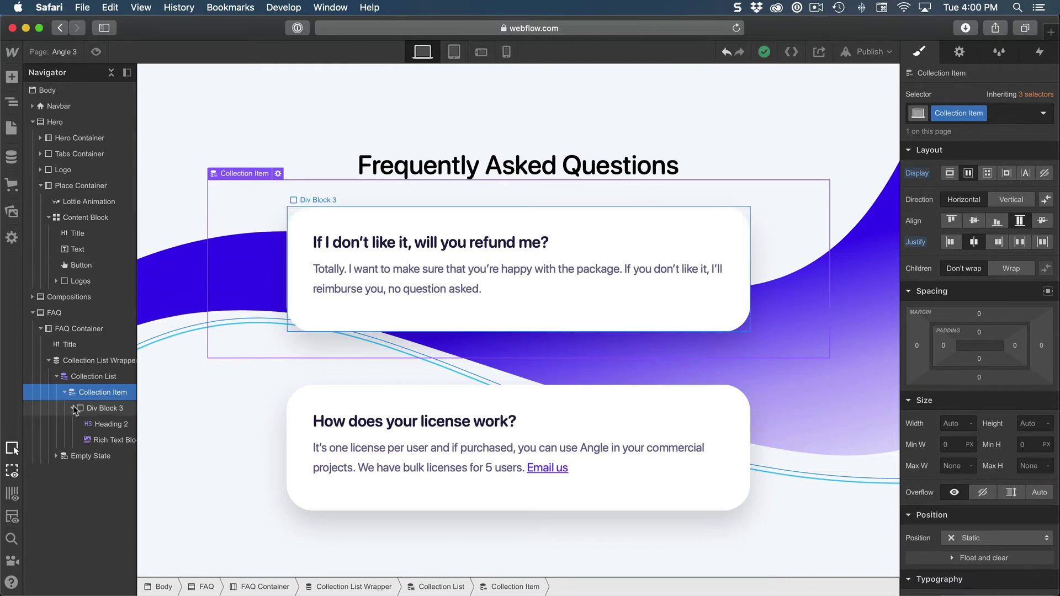
# Give Div Block 3 a 20 px top margin, keeping bottom padding at 40.
pyautogui.click(101, 411)
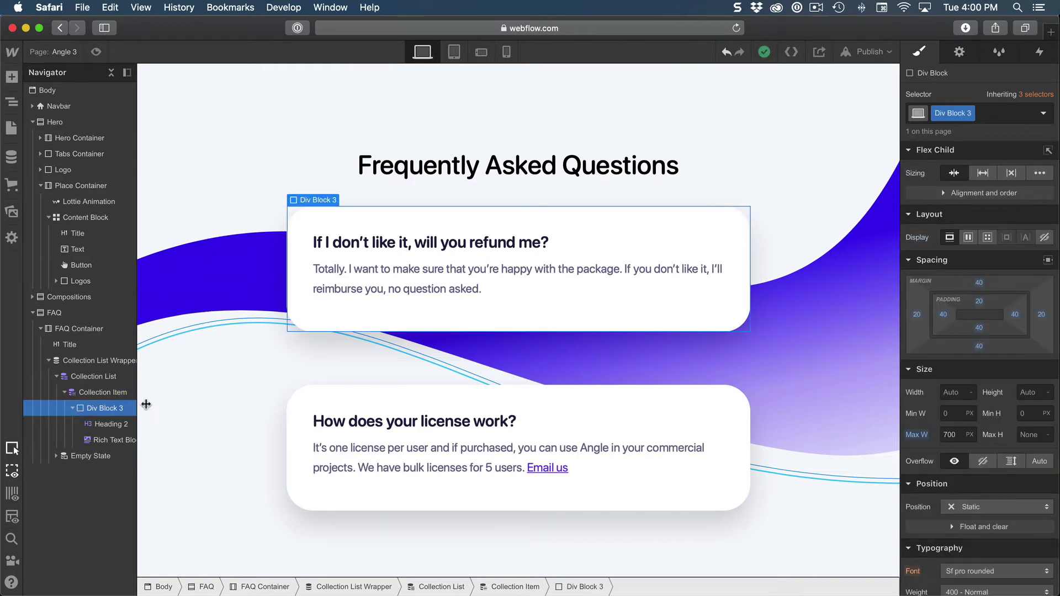
pyautogui.click(981, 284)
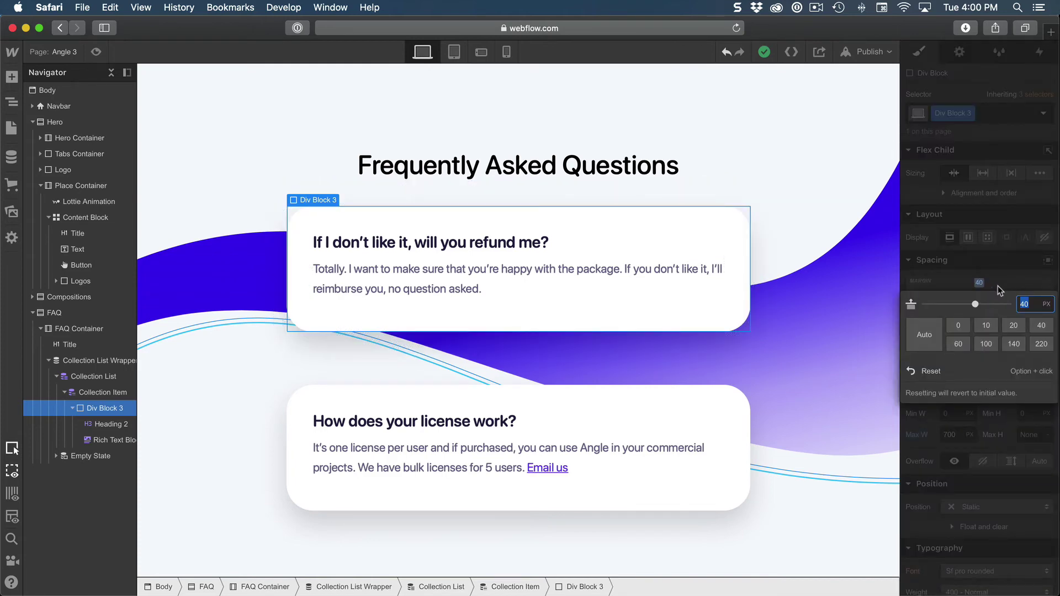
pyautogui.write('20')
pyautogui.press('Return')
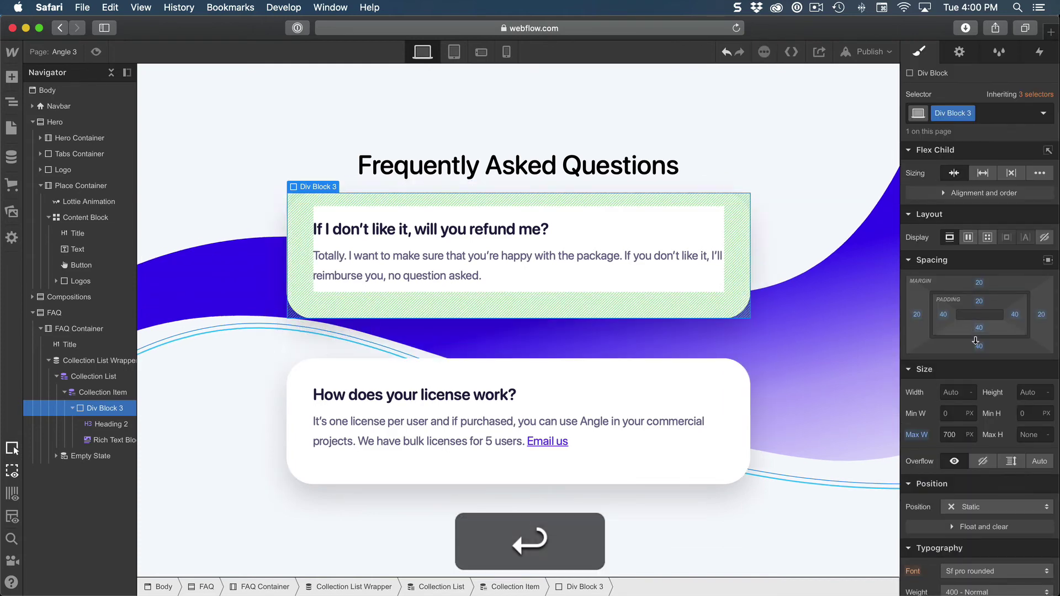
pyautogui.click(980, 347)
pyautogui.press('Return')
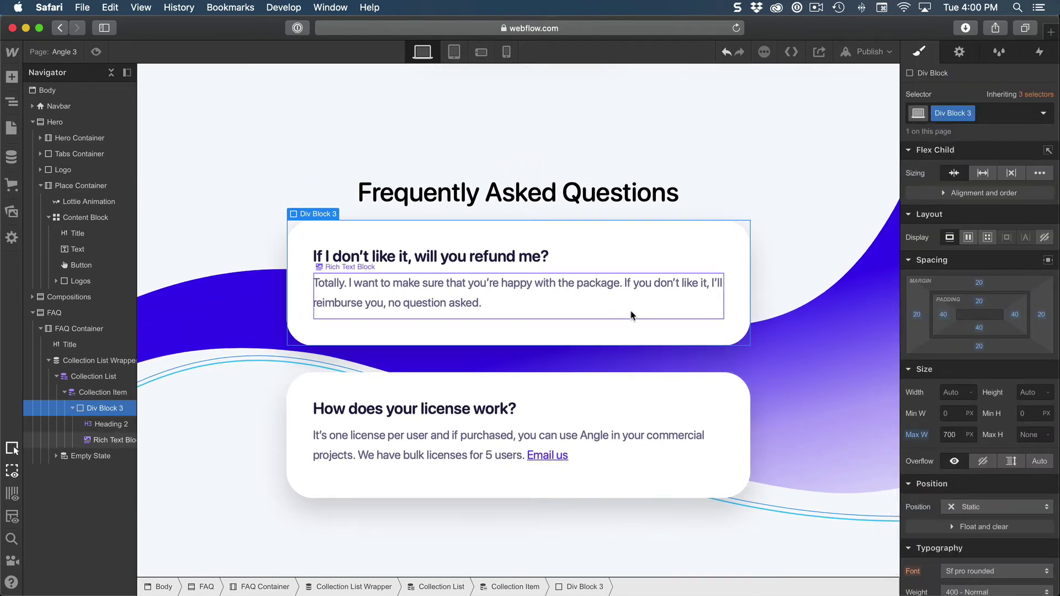
# Publish the site to its webflow.io domain and open the live site.
pyautogui.click(799, 256)
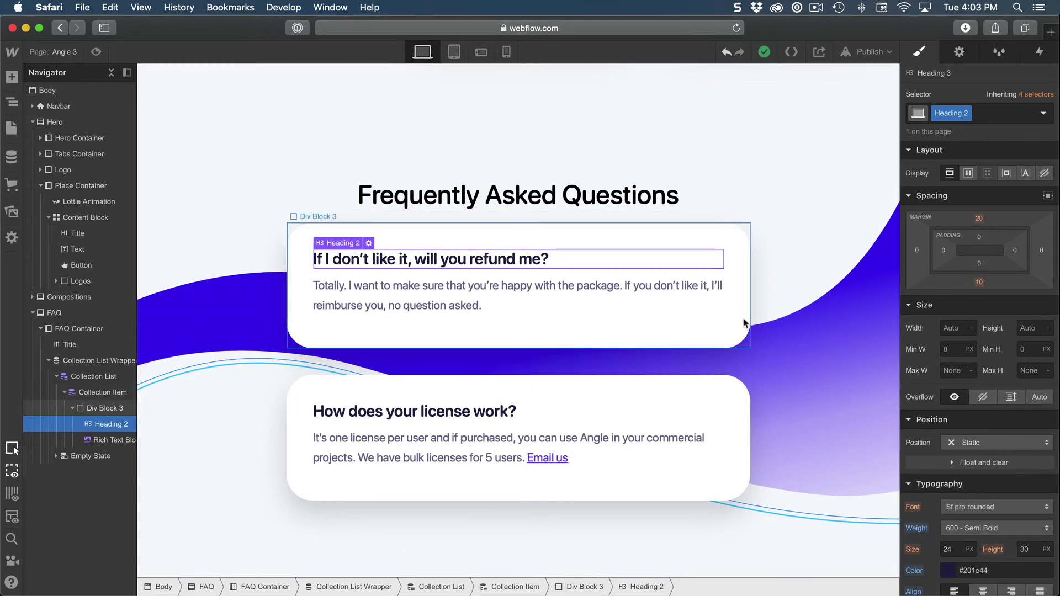
pyautogui.click(868, 51)
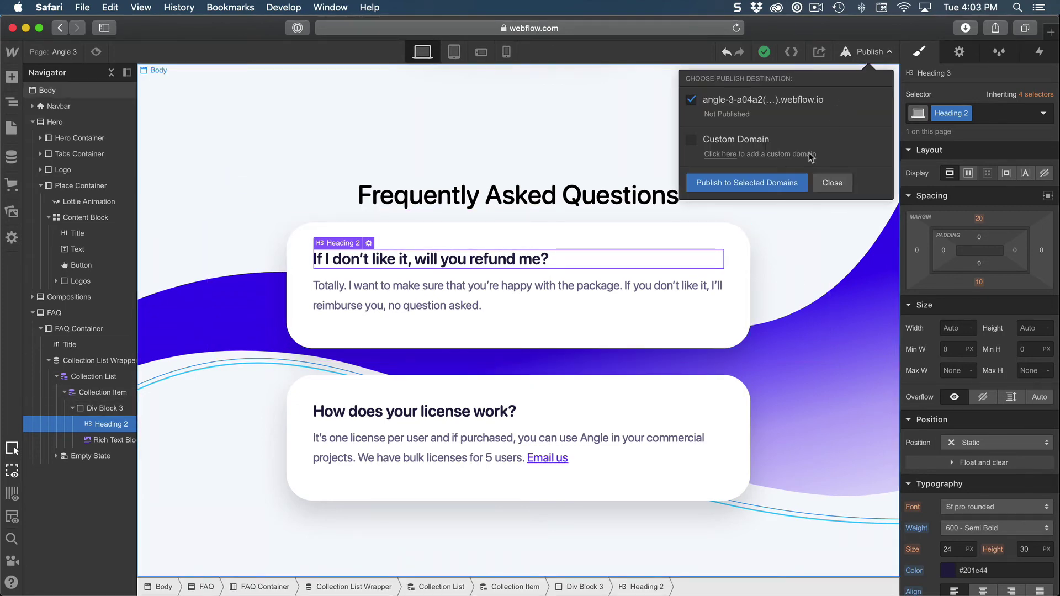
pyautogui.click(785, 182)
pyautogui.click(784, 102)
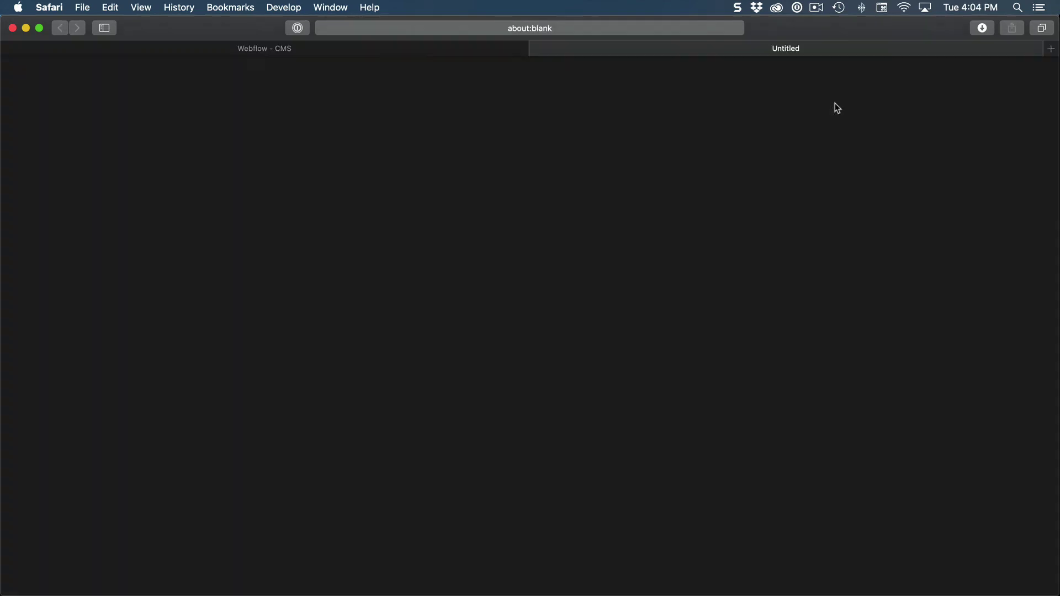
# Scroll the live Angle 3 page to the Frequently Asked Questions cards.
pyautogui.scroll(-8, 495, 182)
pyautogui.scroll(-15, 414, 185)
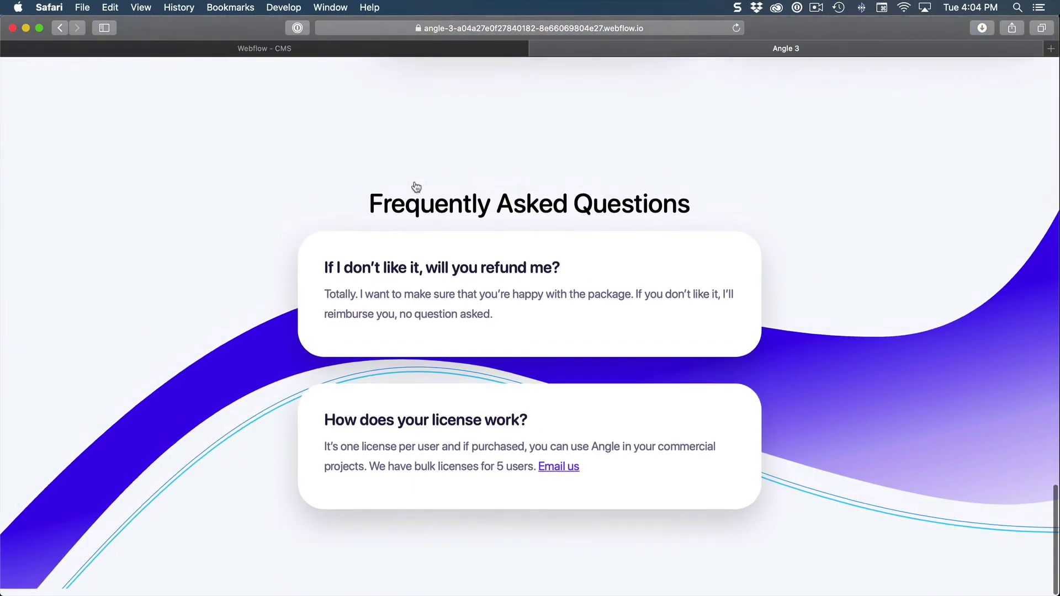
pyautogui.scroll(1, 416, 187)
pyautogui.press('cmd+a')
pyautogui.click(752, 514)
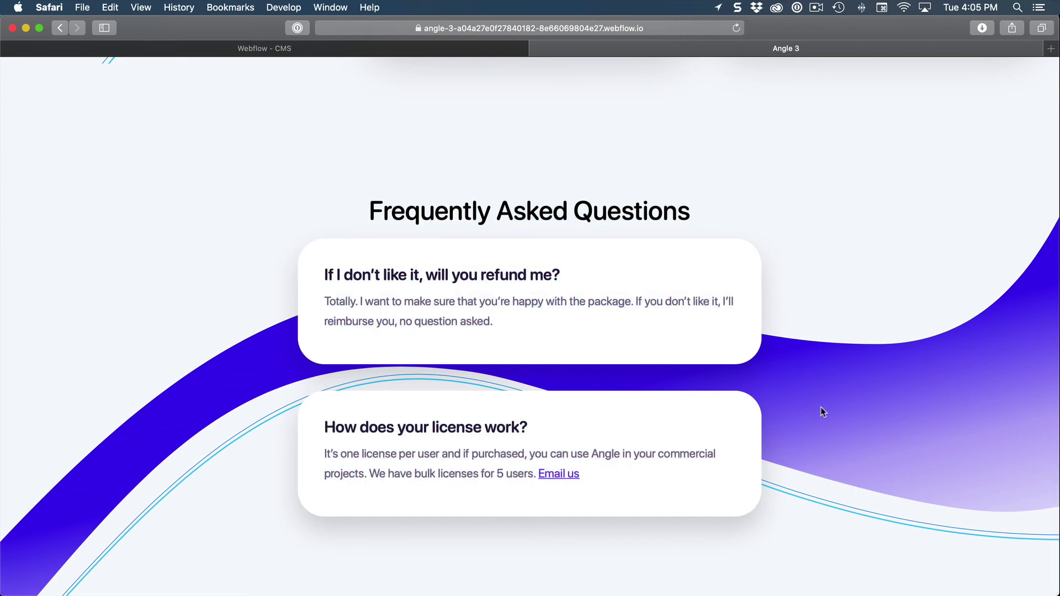